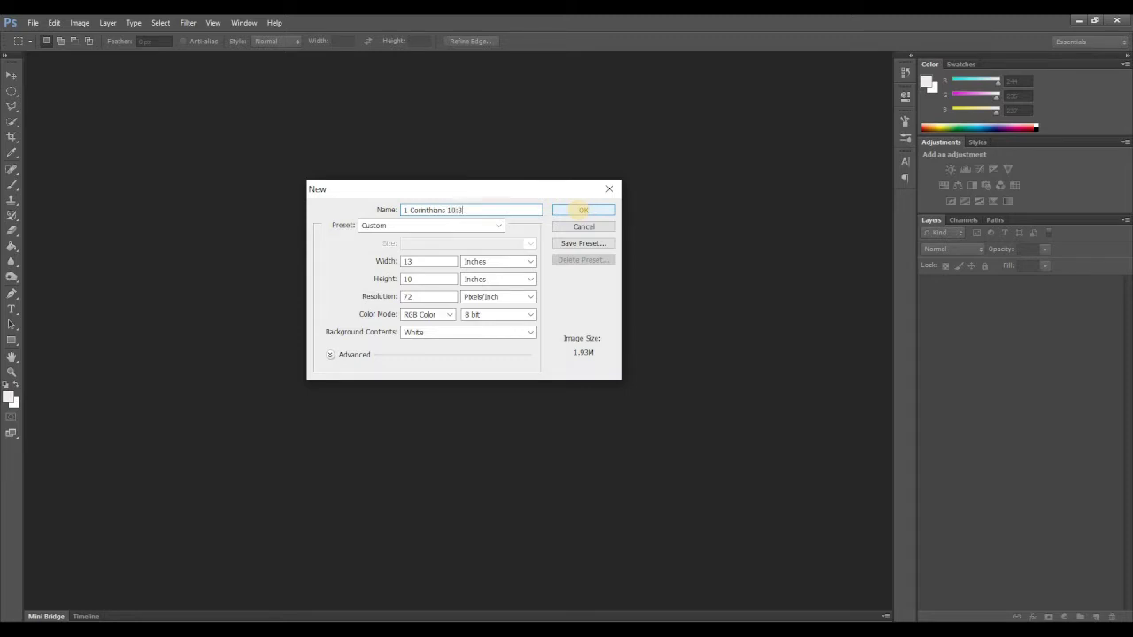
- Create the 13 × 10 inch, 72 pixels/inch RGB document named 1 Corinthians 10-31 with a white background
click(578, 213)
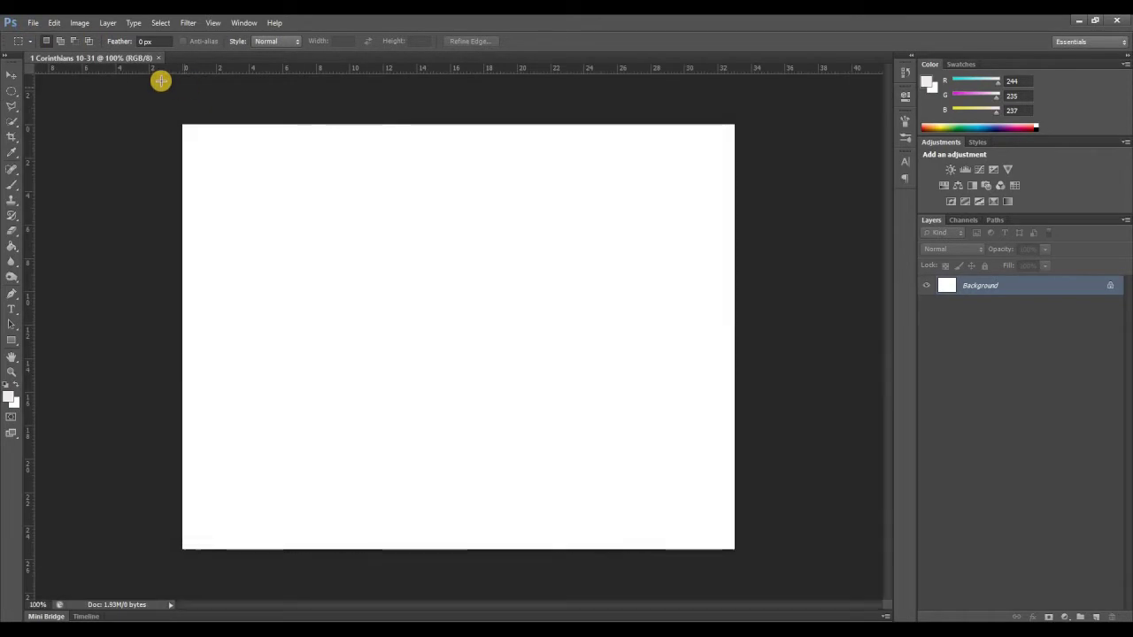
- Start opening an image file and browse to the 1 Cor 1031 folder inside ABCs OF COMPUTER
click(34, 23)
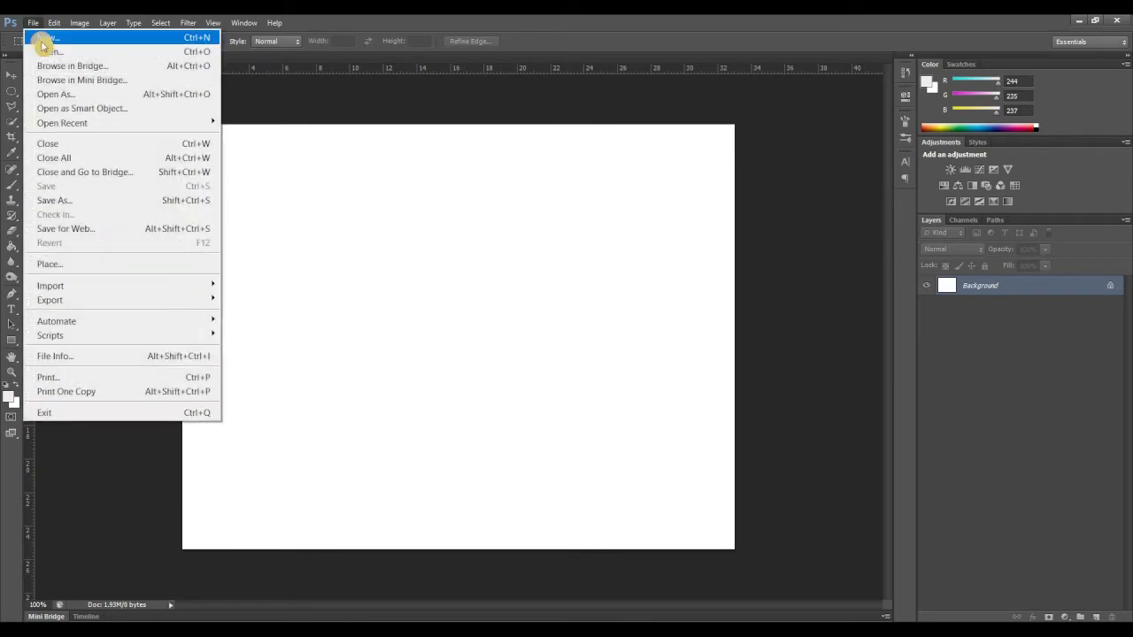
click(354, 115)
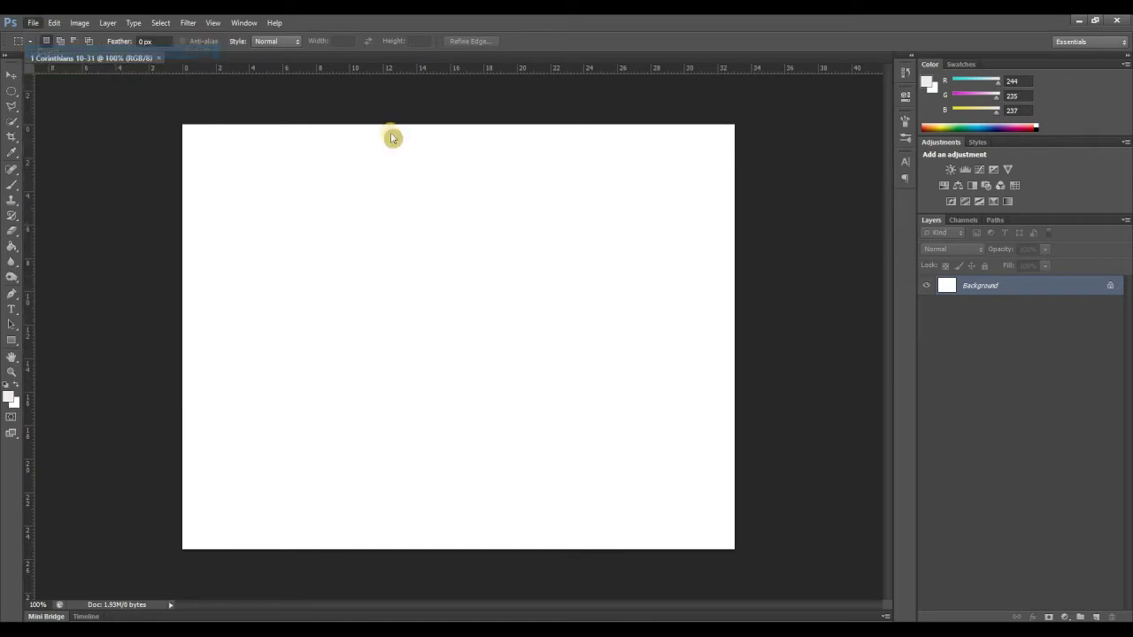
key(ctrl+o)
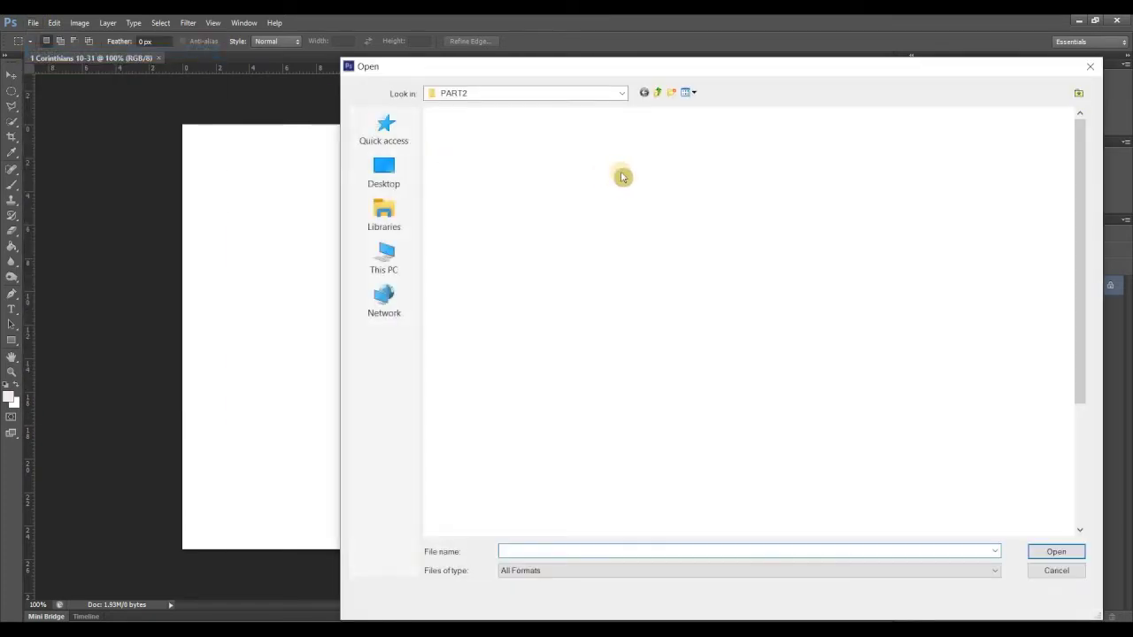
click(658, 93)
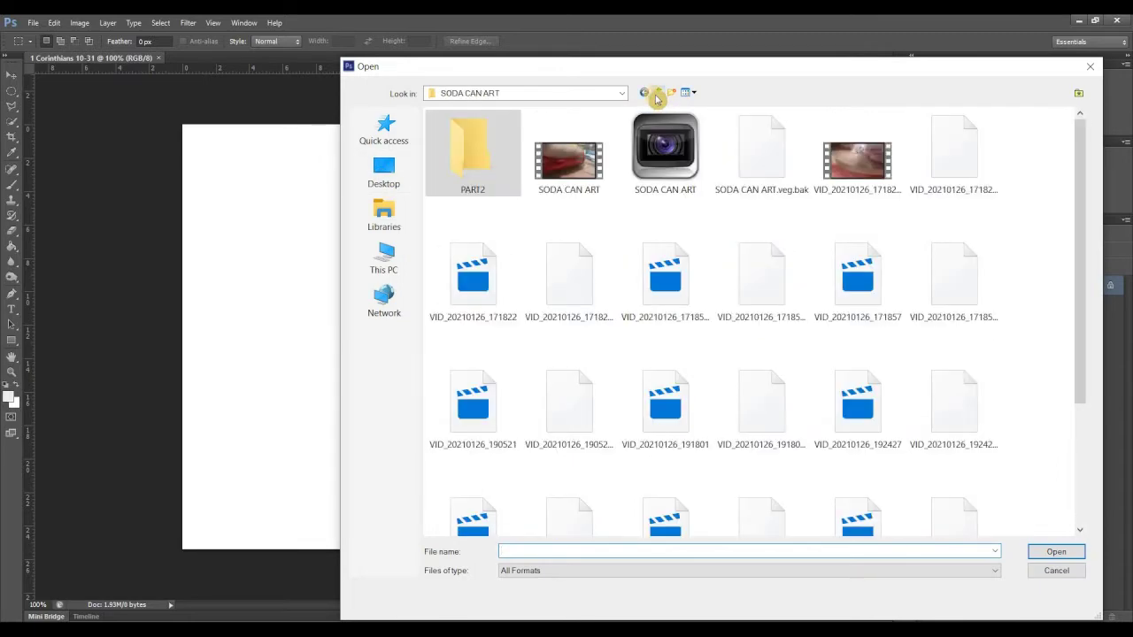
click(657, 93)
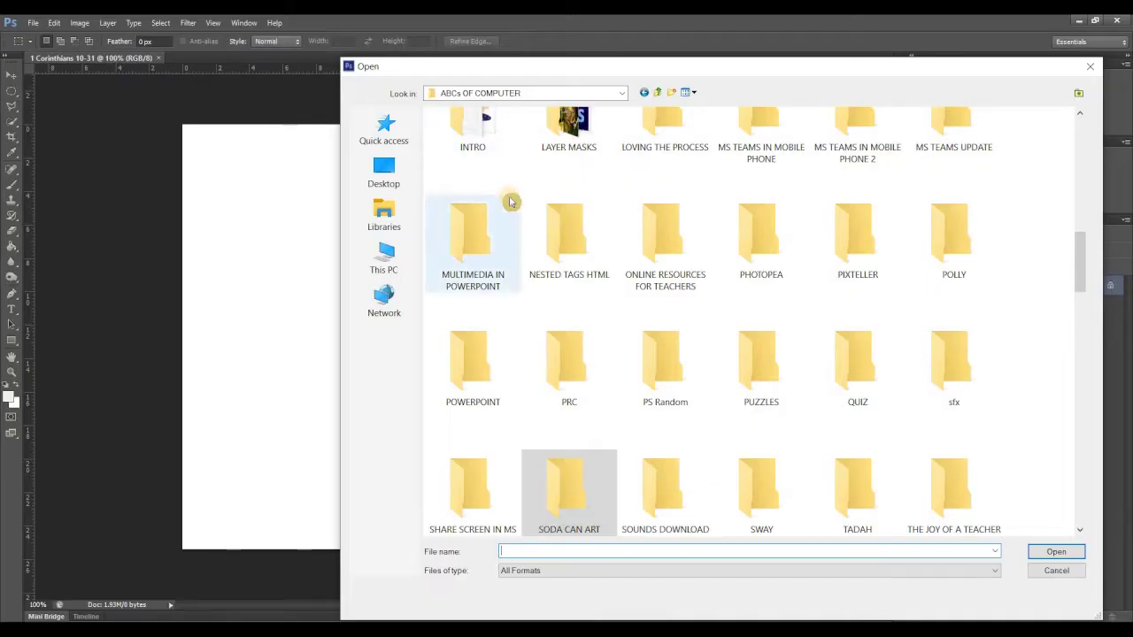
scroll(496, 191, up, 5)
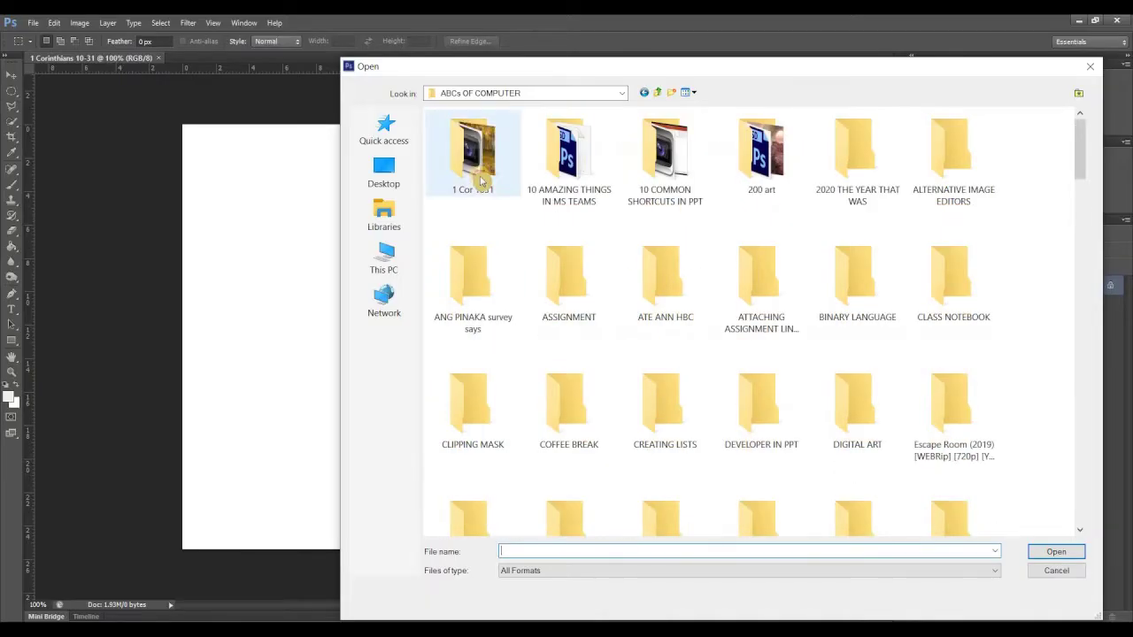
double_click(481, 180)
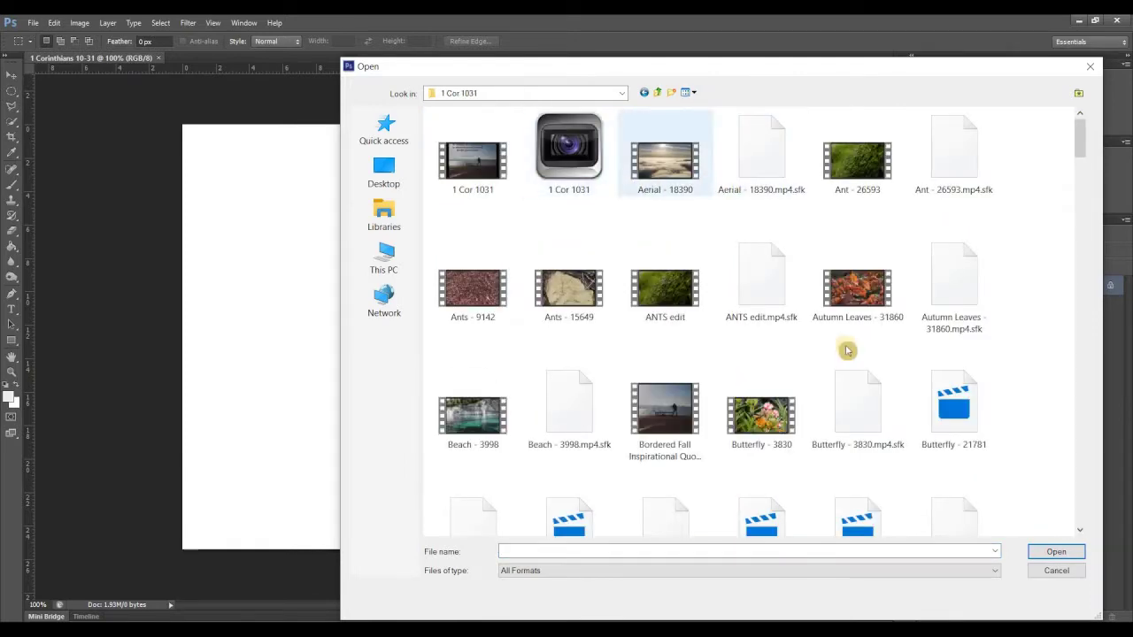
- Group the files in the 1 Cor 1031 folder by type
scroll(849, 347, down, 15)
scroll(968, 371, down, 10)
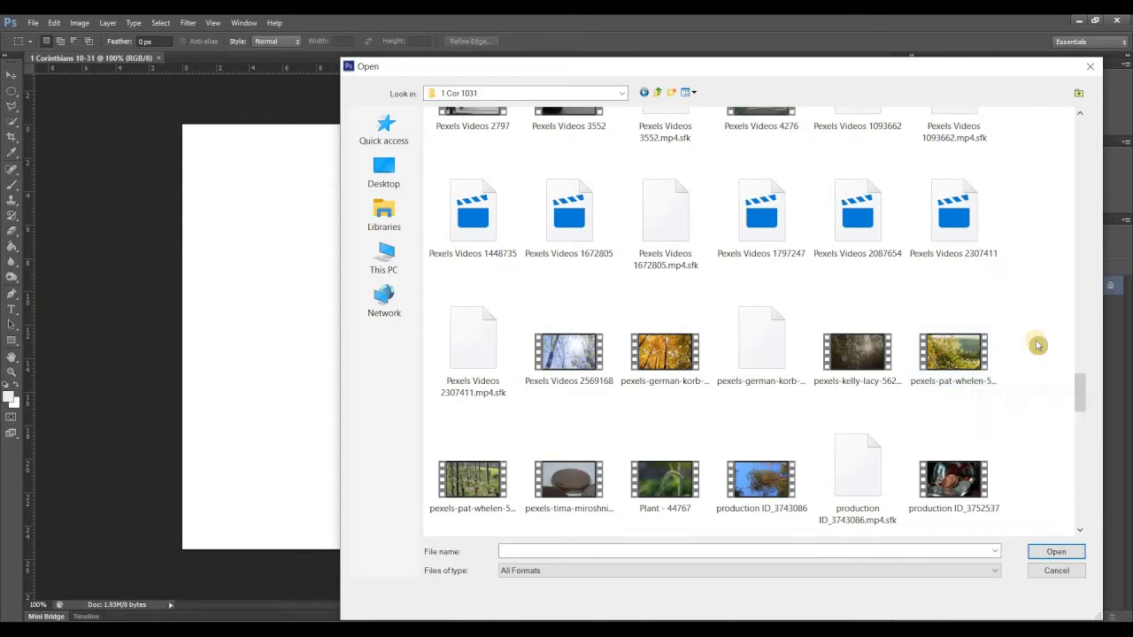
scroll(1038, 345, down, 3)
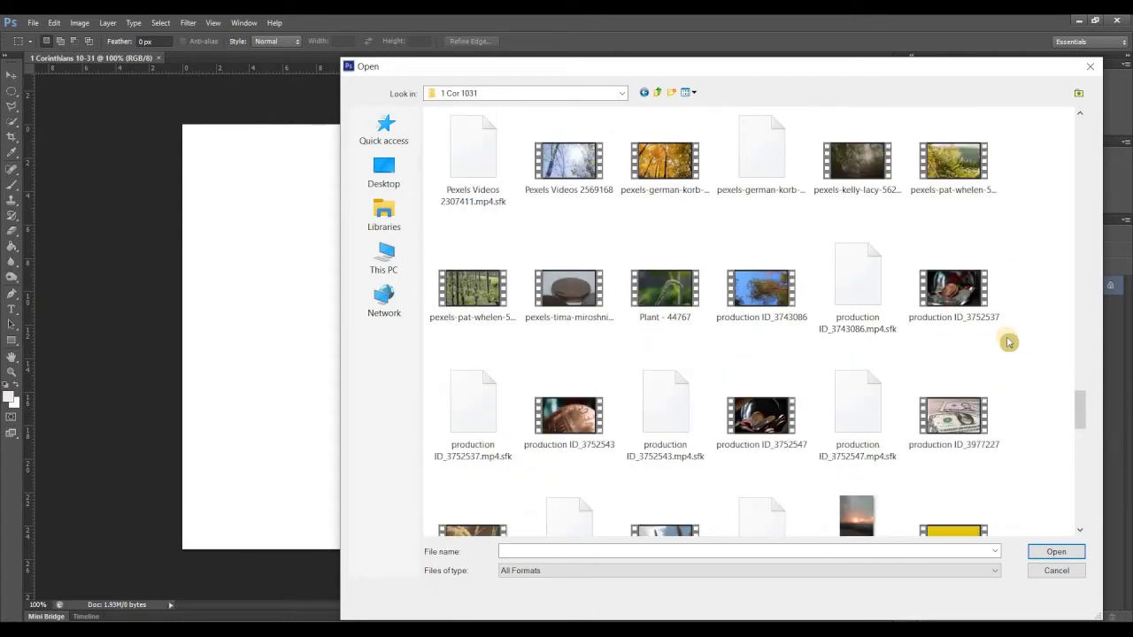
right_click(966, 340)
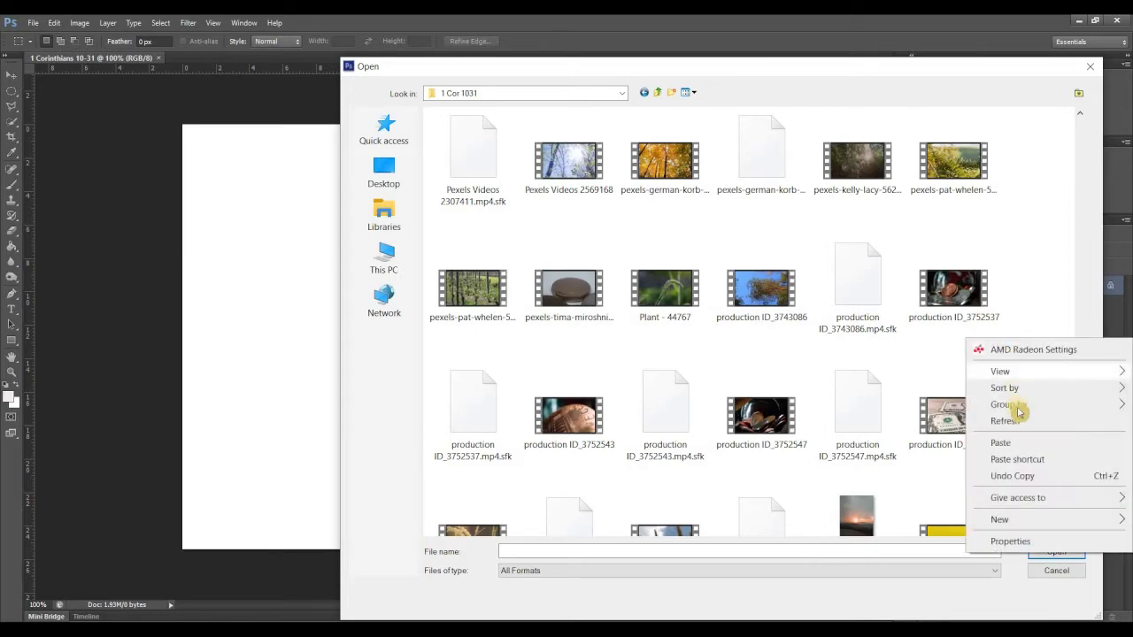
mouse_move(1017, 404)
click(857, 437)
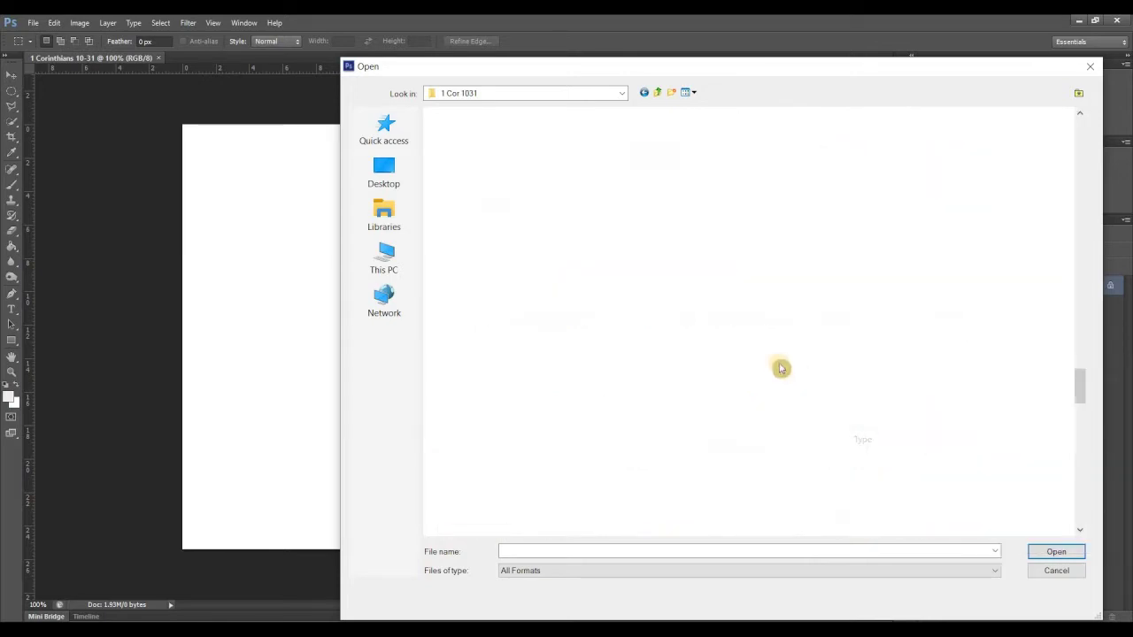
- Find the JPEG images in the folder and open IMG_20190201_170157
scroll(697, 334, up, 15)
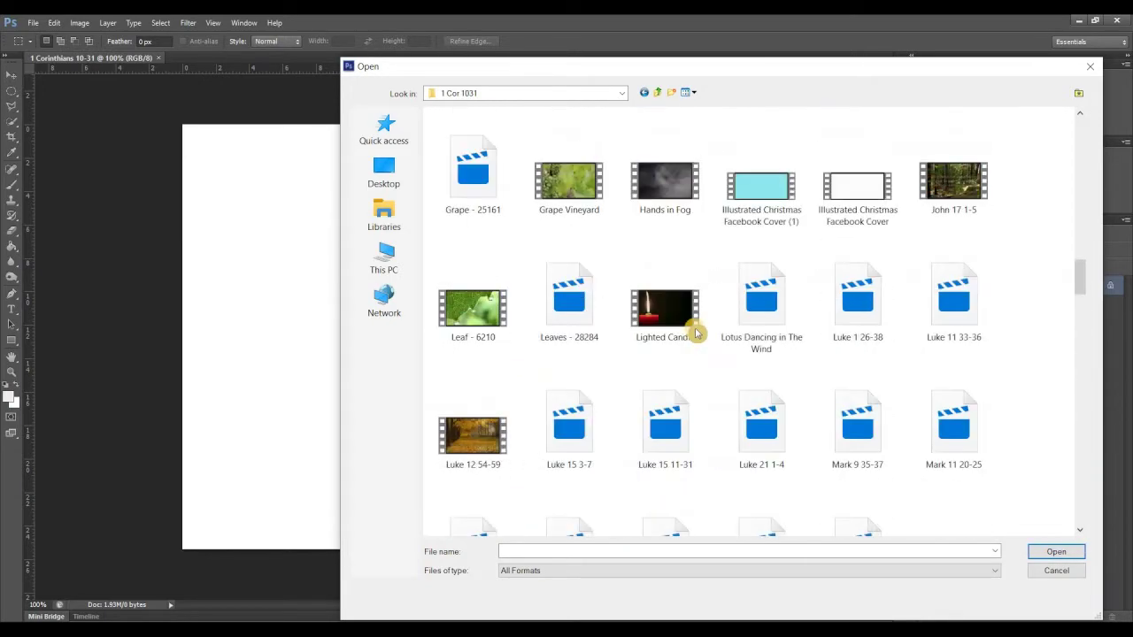
click(484, 457)
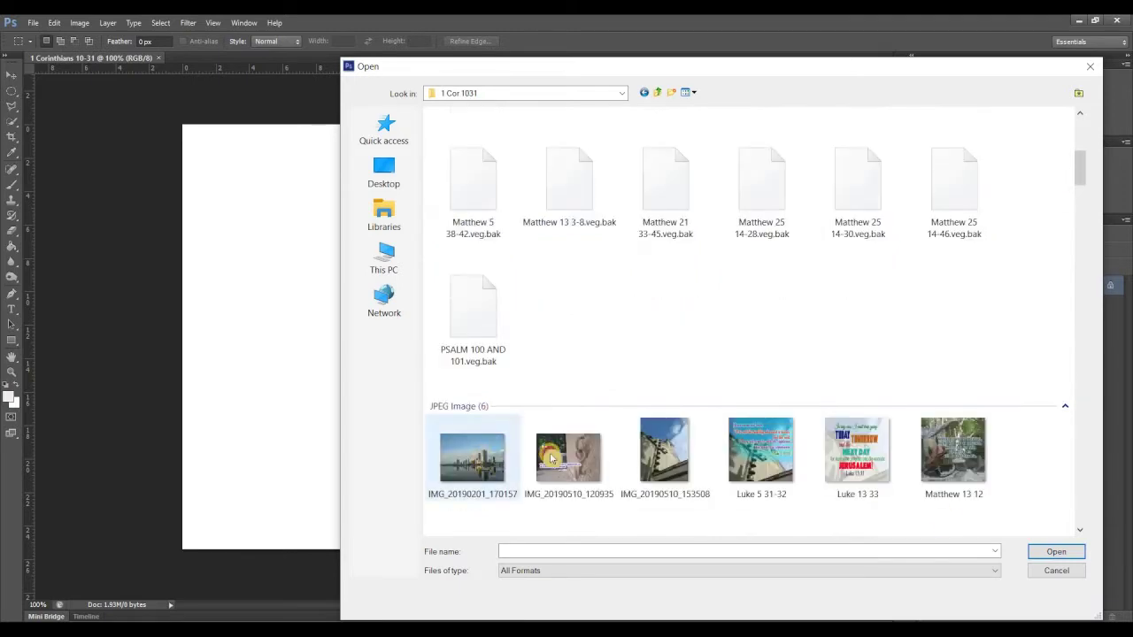
click(1061, 552)
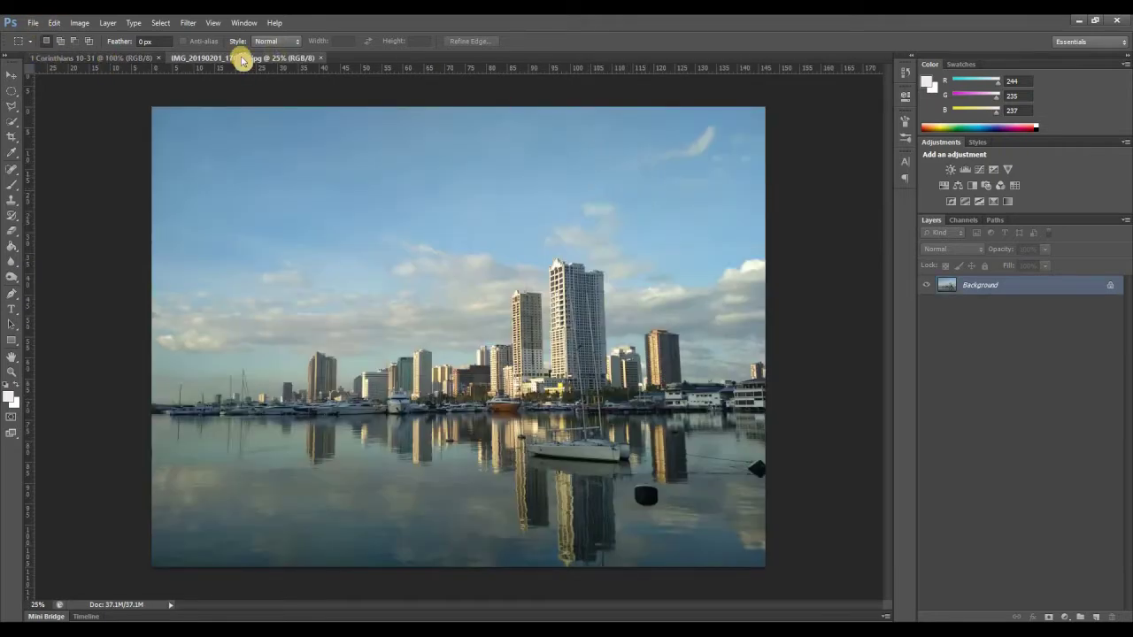
- Copy the skyline photo into the 1 Corinthians 10-31 document as a new layer with the Move tool
click(13, 76)
click(470, 396)
drag(105, 88, 425, 313)
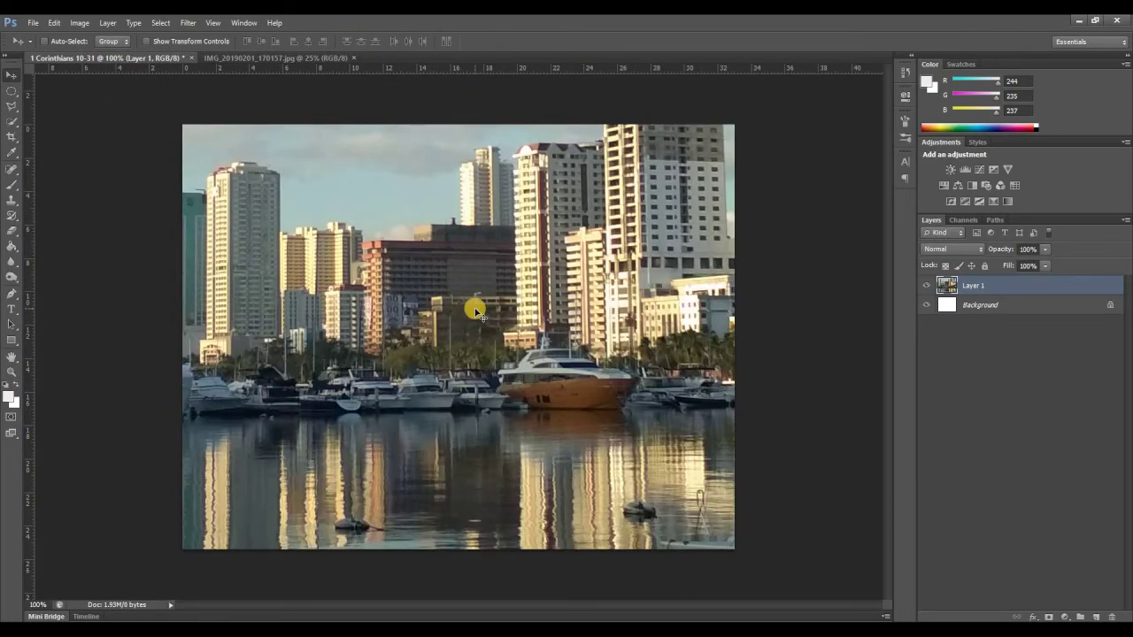
- Put the oversized skyline layer into Free Transform and shift it down and to the right so its sky area covers the canvas
click(320, 251)
key(ctrl+t)
drag(299, 228, 403, 345)
drag(319, 230, 445, 345)
drag(367, 272, 440, 334)
drag(343, 256, 484, 346)
drag(275, 205, 456, 355)
- Scale the skyline photo down to about 23.6% so it roughly fills the canvas, and apply the transformation
key(ctrl+minus)
key(ctrl+minus)
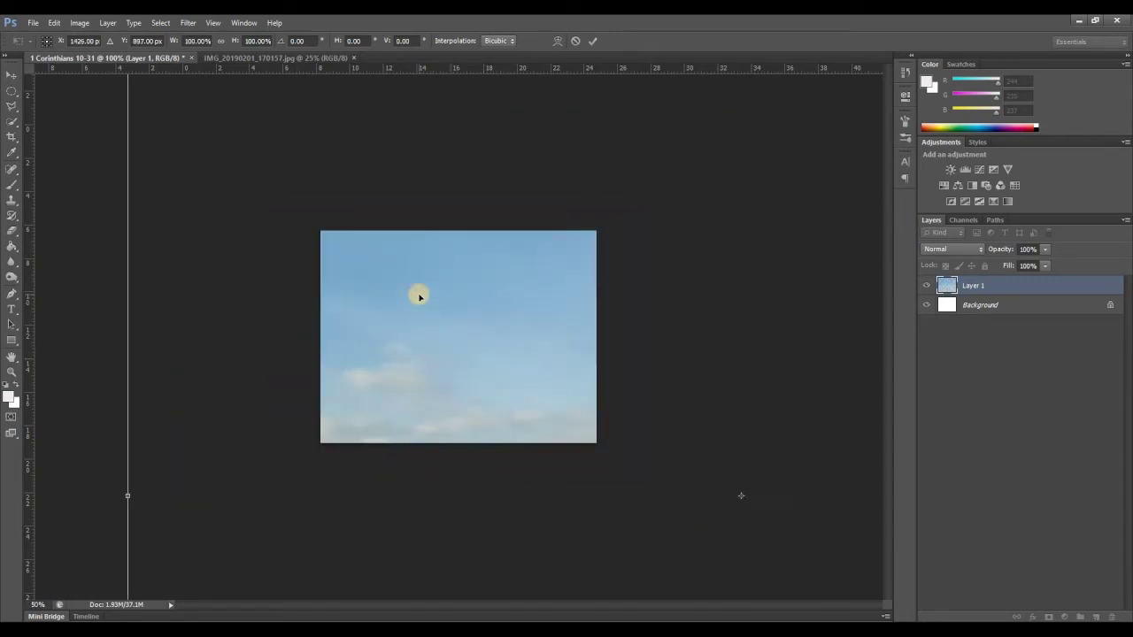
key(ctrl+minus)
drag(238, 137, 295, 213)
drag(239, 166, 362, 283)
drag(579, 418, 507, 379)
click(365, 267)
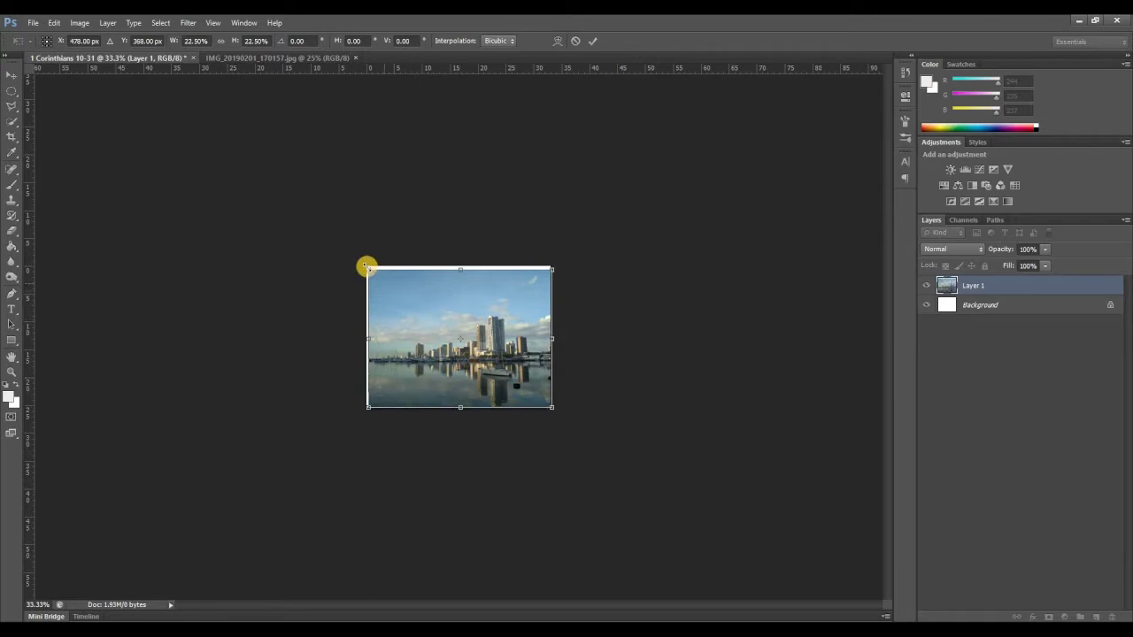
drag(361, 258, 353, 254)
click(16, 78)
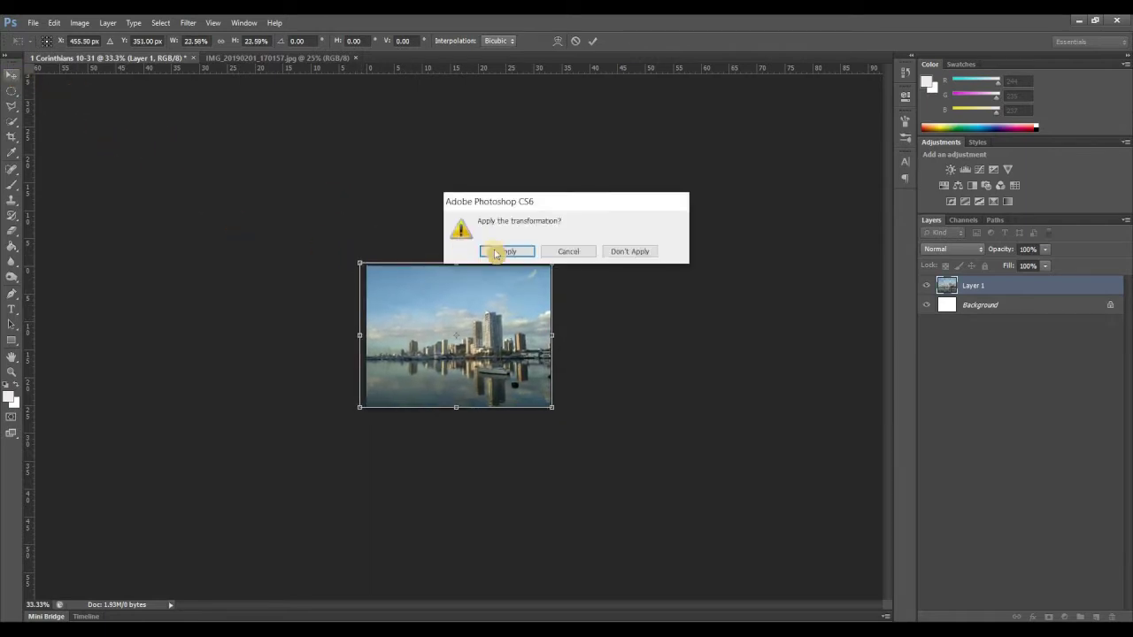
click(506, 253)
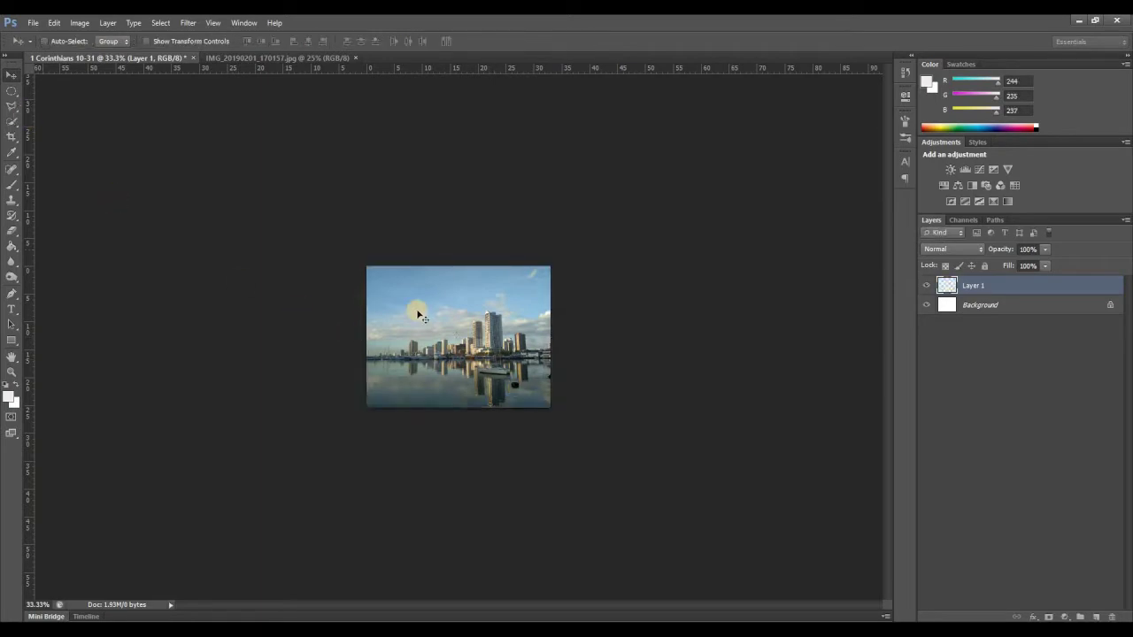
- Move the skyline layer down slightly to Y 357 px to cover the white strip along the canvas's lower edge, and apply it
key(ctrl+plus)
key(ctrl+plus)
key(ctrl+plus)
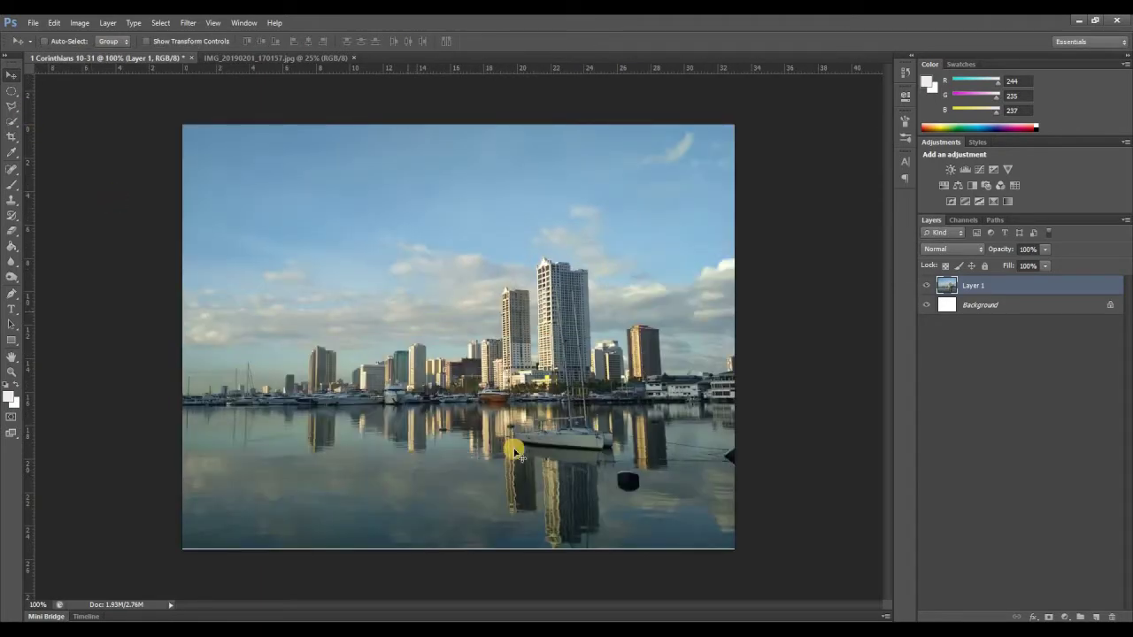
key(ctrl+t)
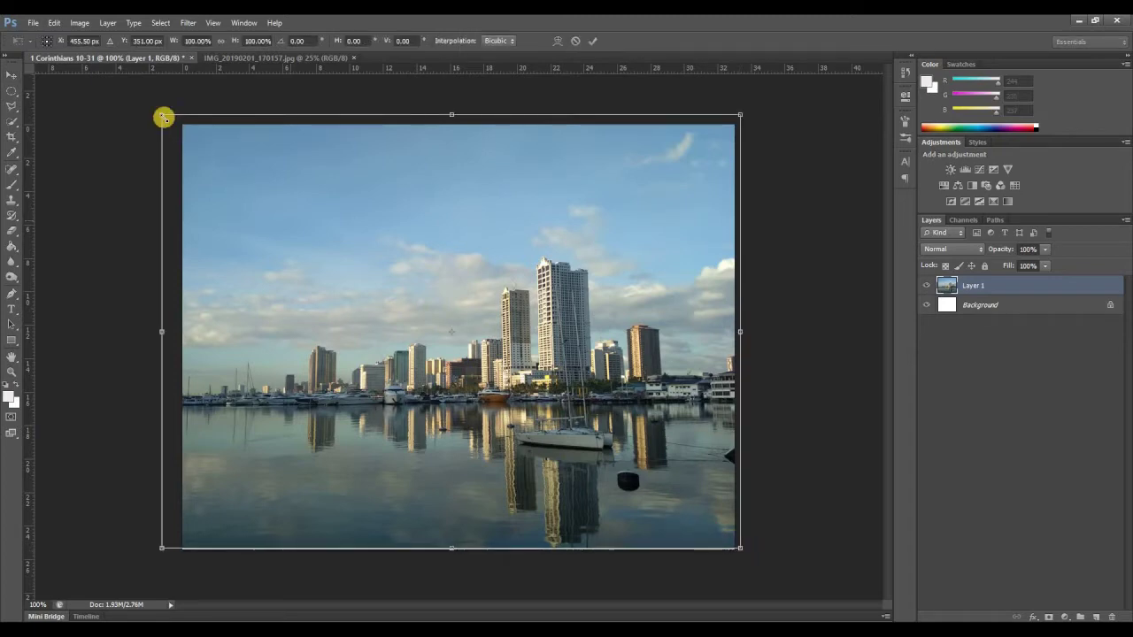
drag(345, 241, 345, 246)
click(7, 75)
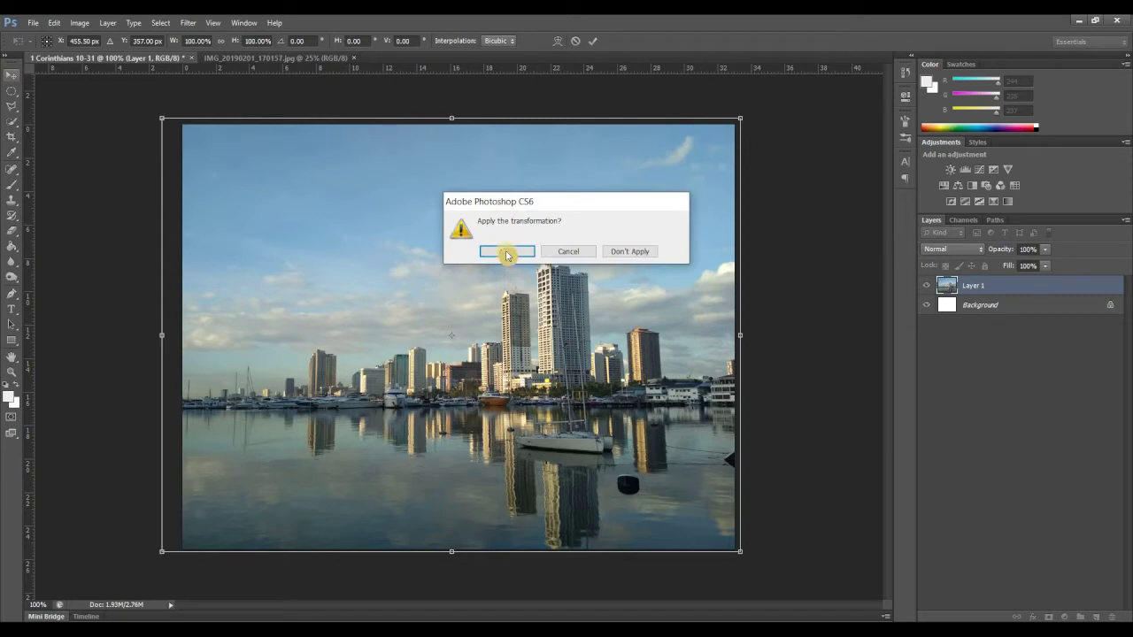
key(Return)
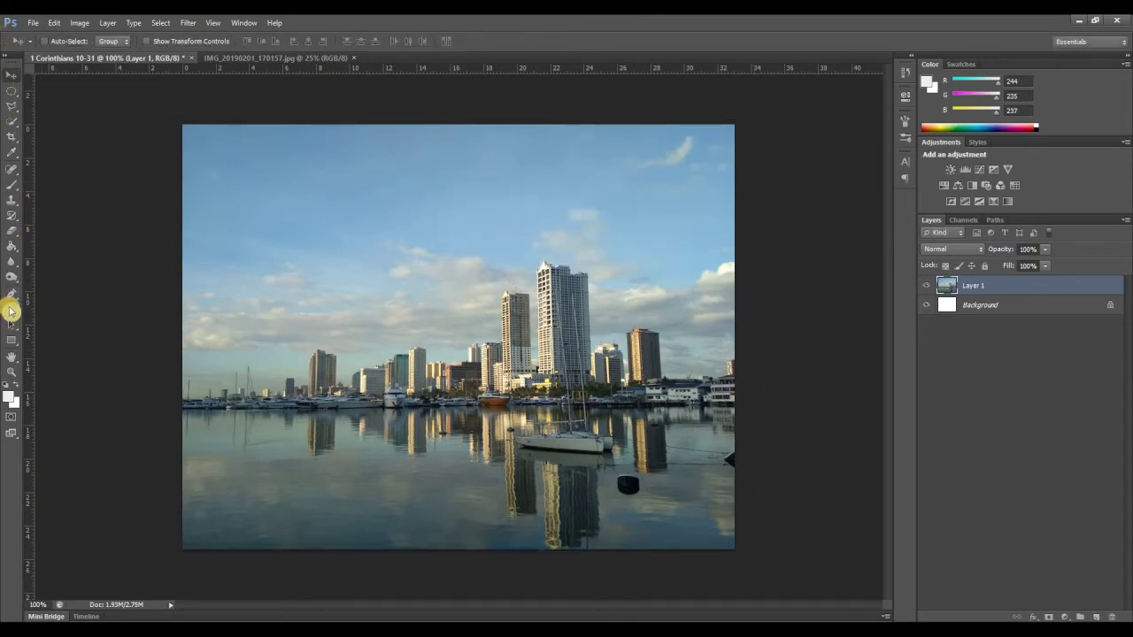
- Add the text "So" in the upper-left sky area of the photo
click(11, 310)
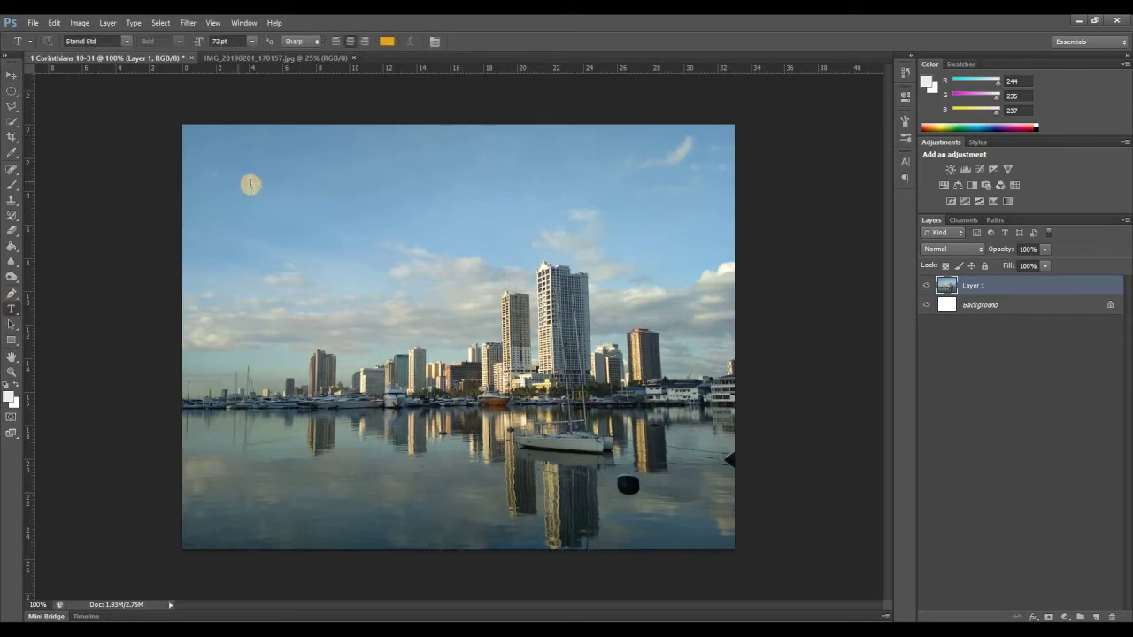
click(290, 186)
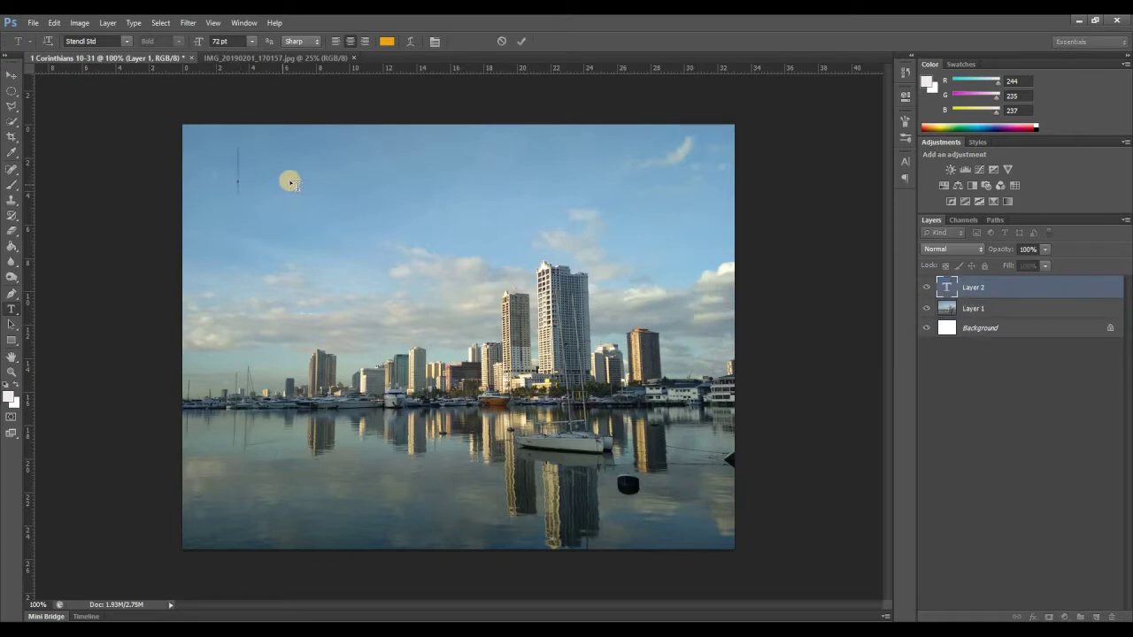
text(SO)
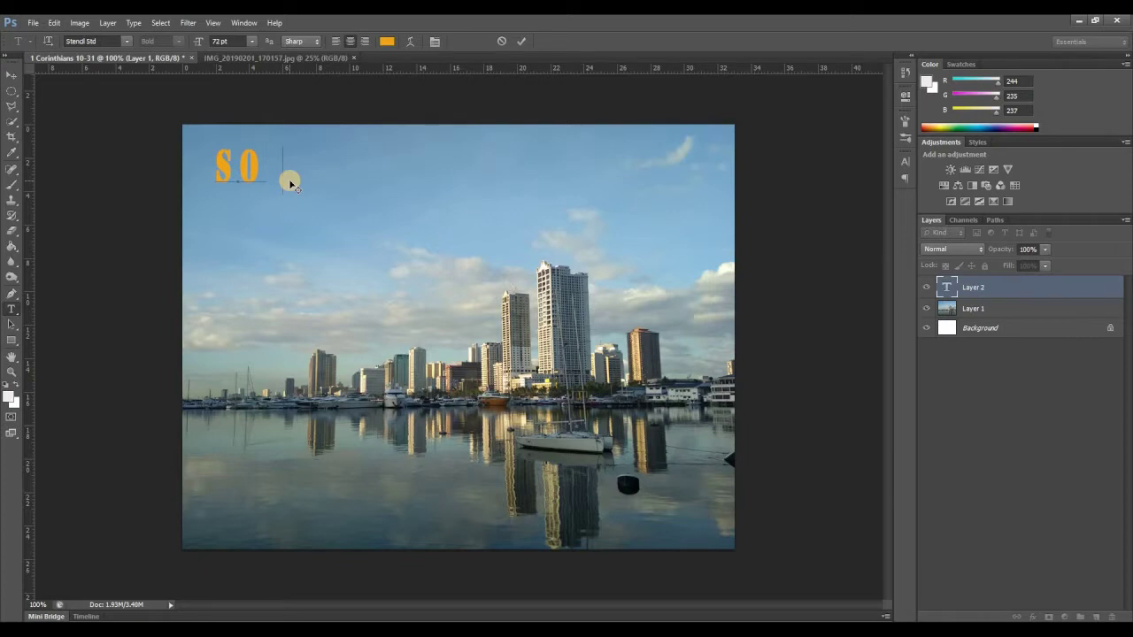
- Set the whole "So" text to the Great Vibes font with a tracking of 0
key(ctrl+a)
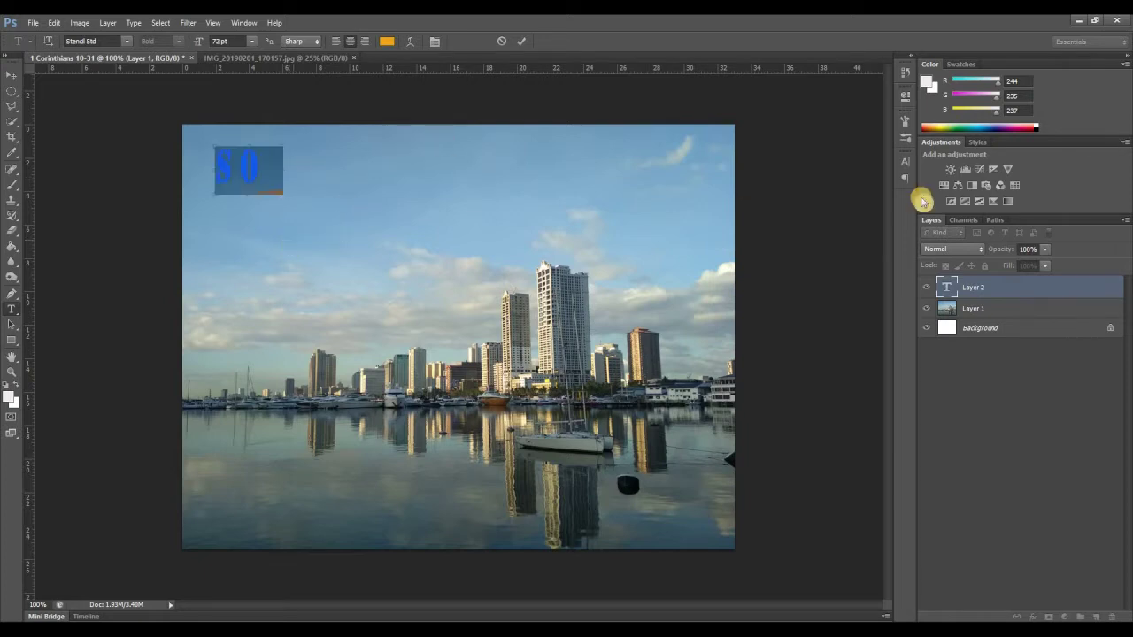
click(906, 164)
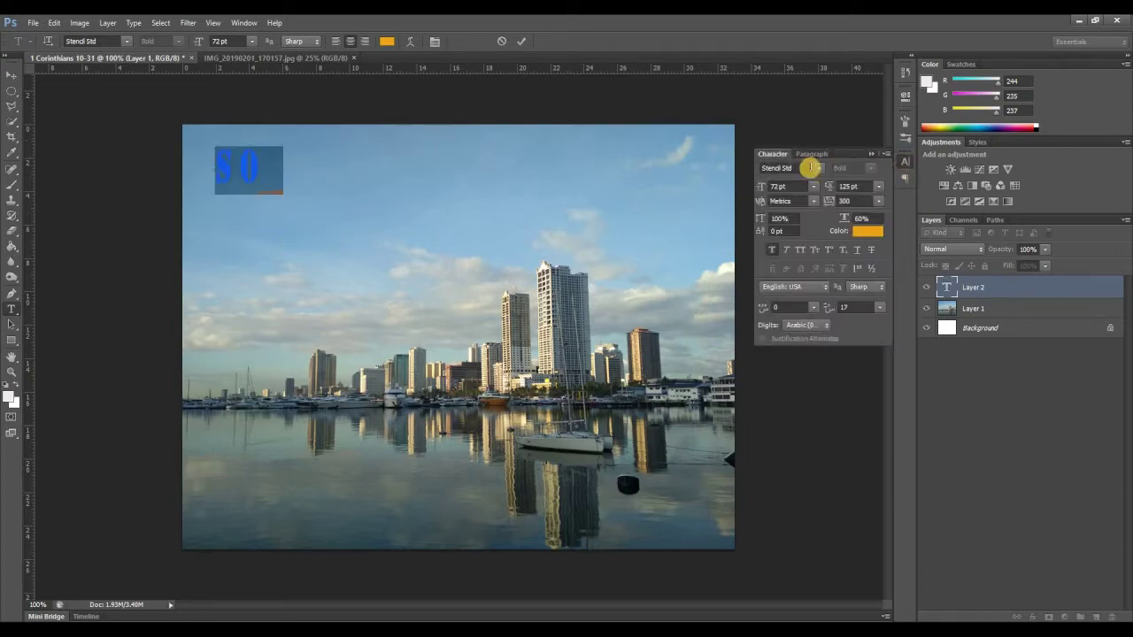
click(819, 168)
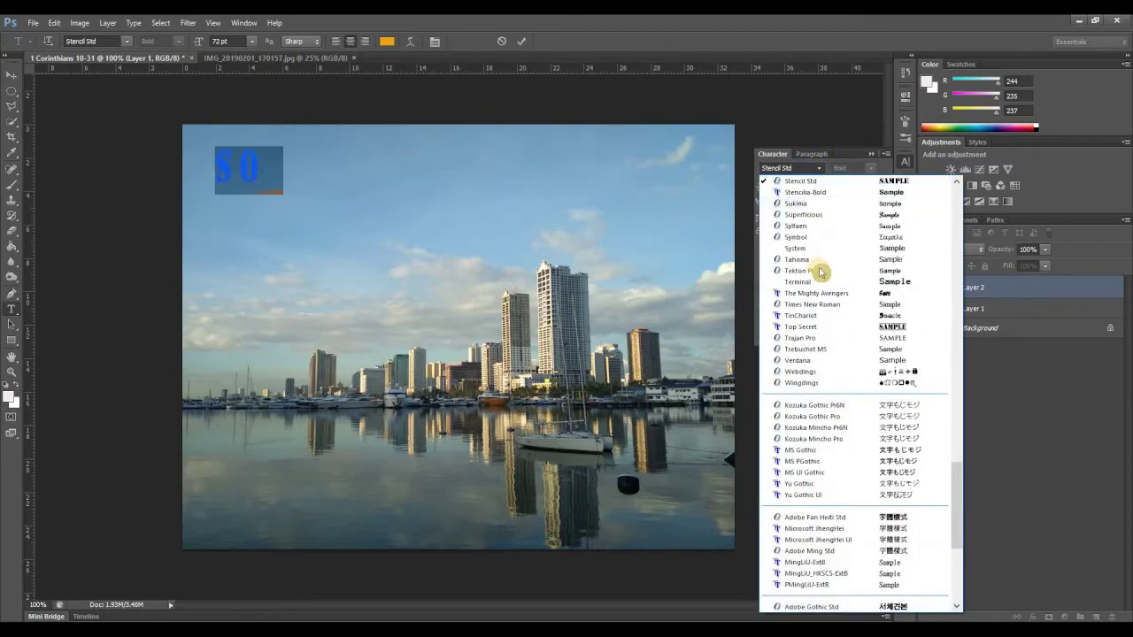
scroll(821, 268, up, 10)
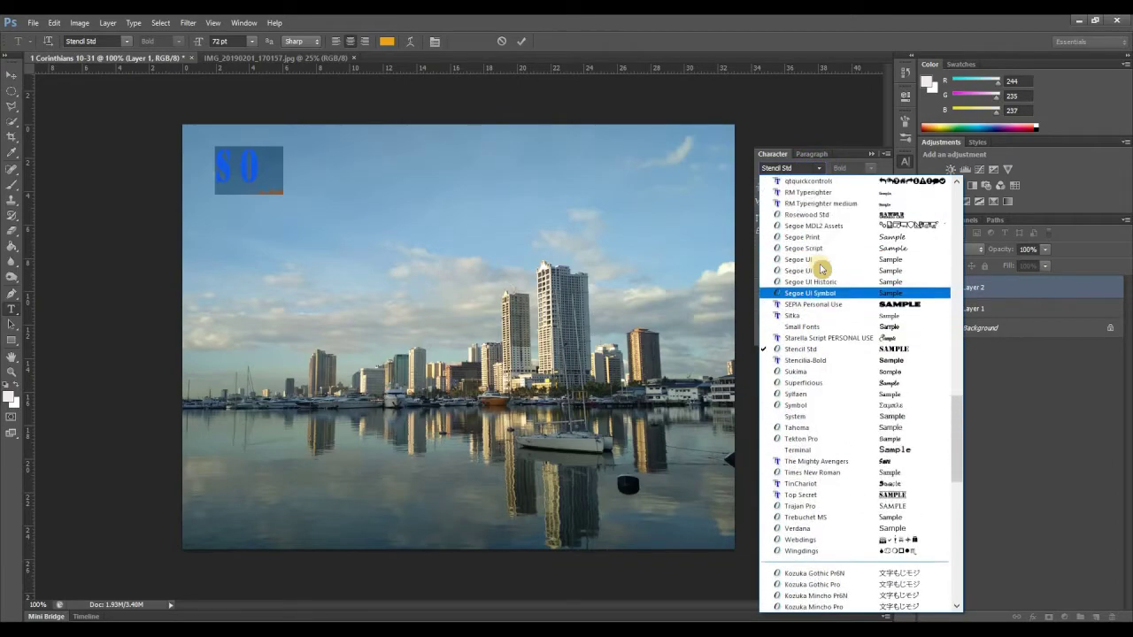
scroll(821, 268, up, 6)
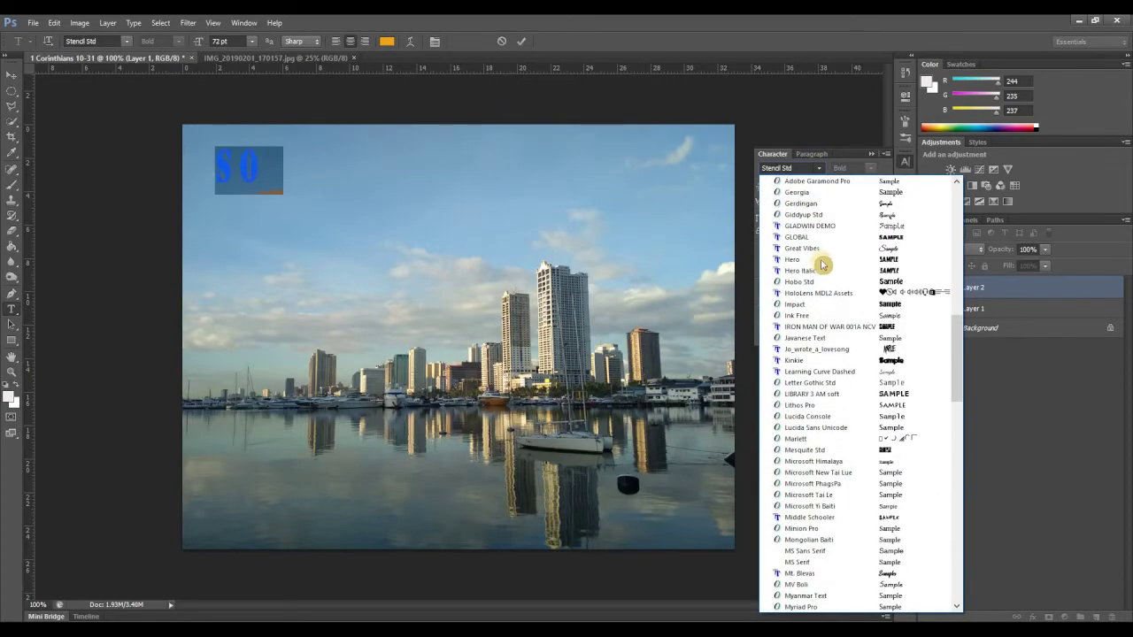
click(830, 254)
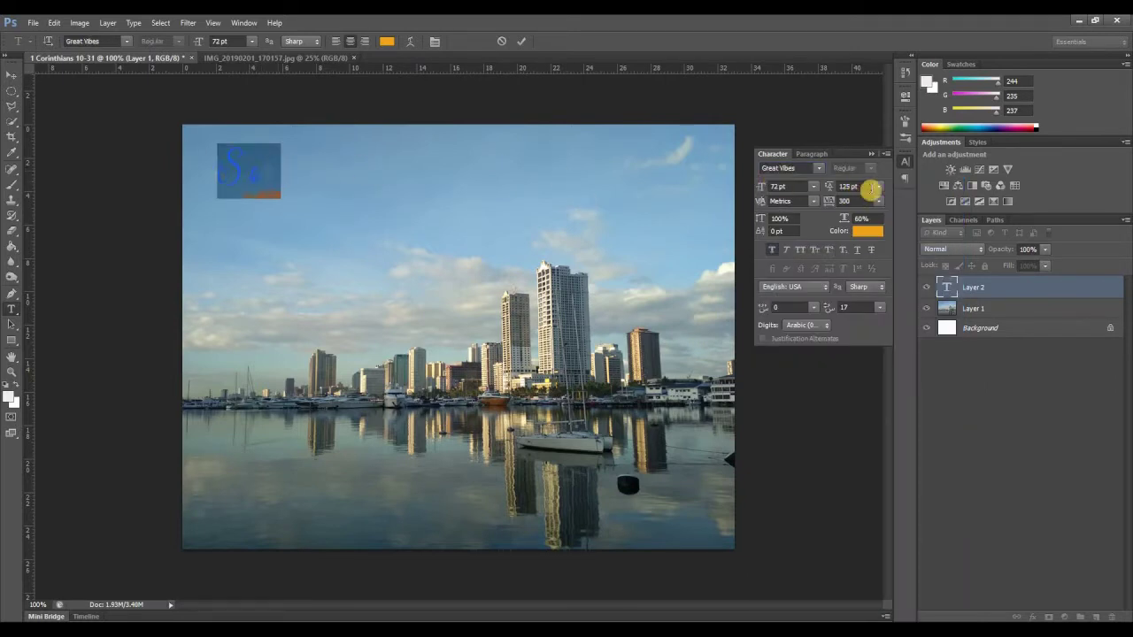
click(878, 201)
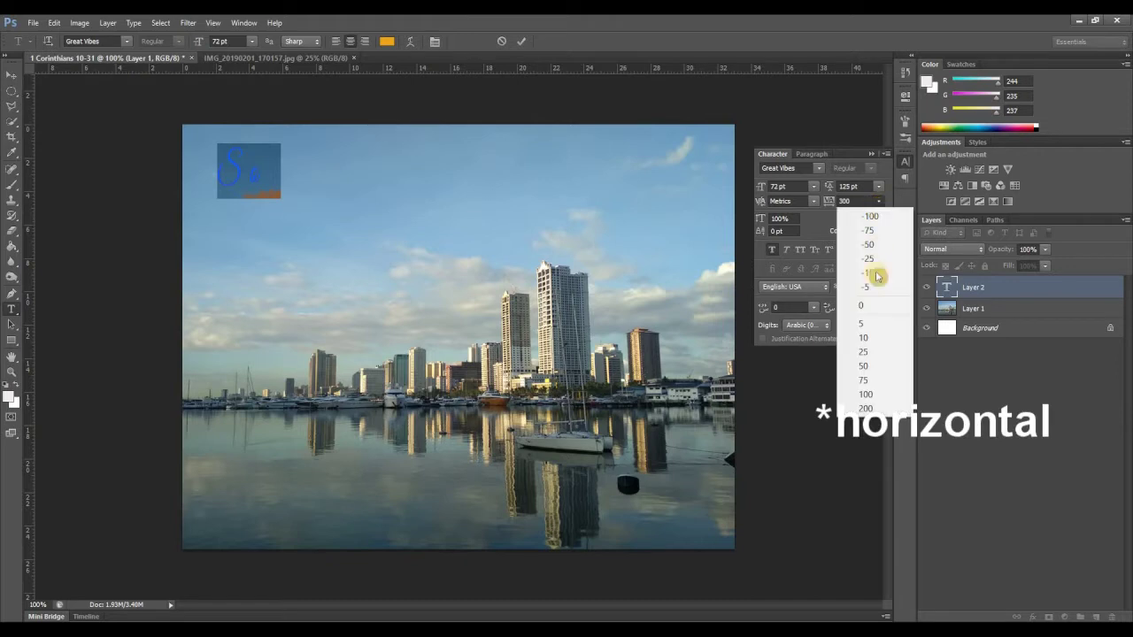
click(855, 305)
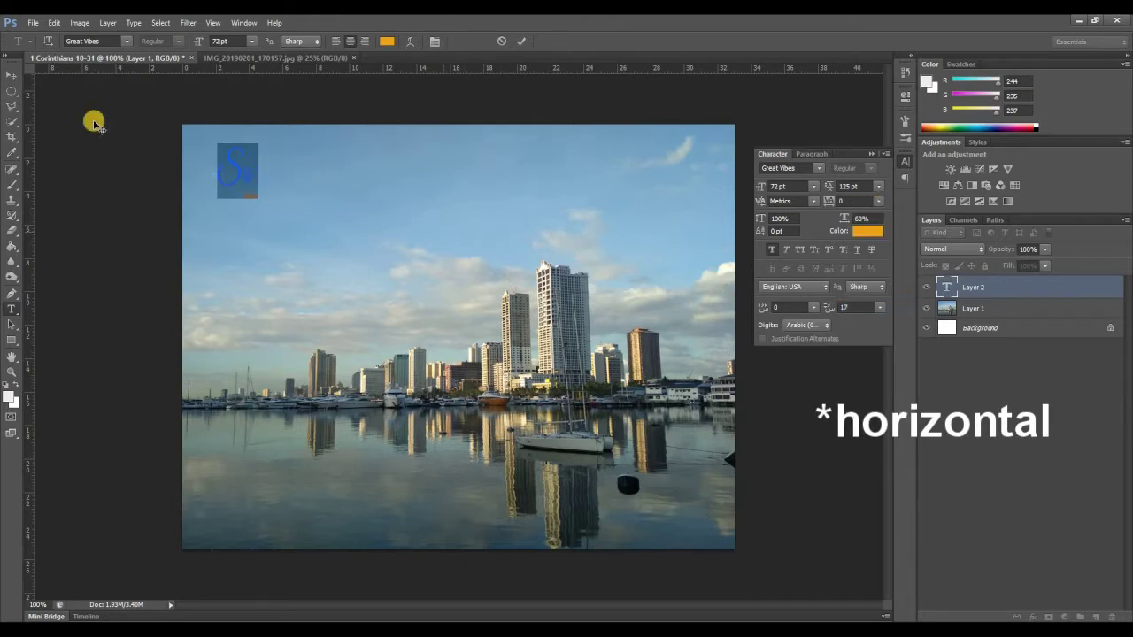
- Change the color of the "So" text to dark navy blue, #080855
click(869, 229)
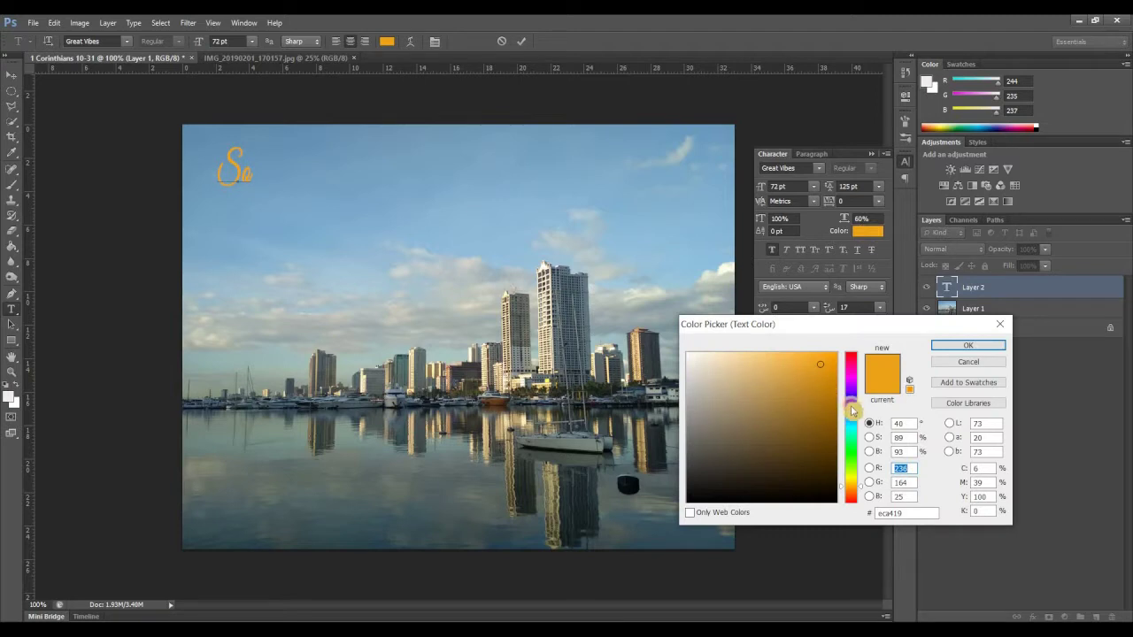
click(851, 403)
click(824, 428)
click(822, 452)
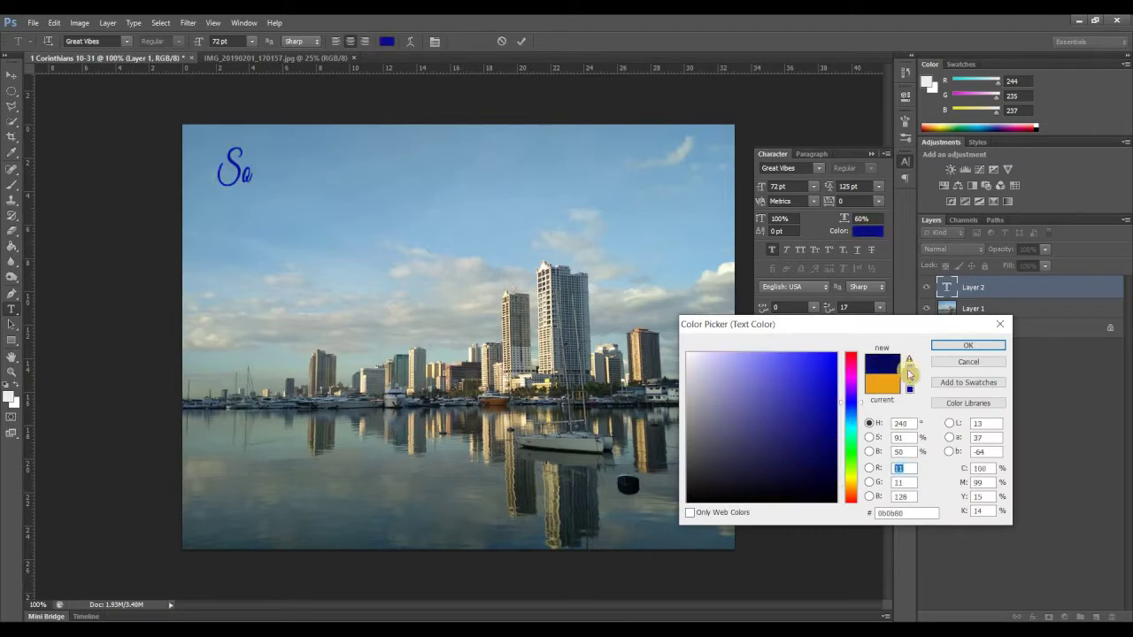
click(968, 345)
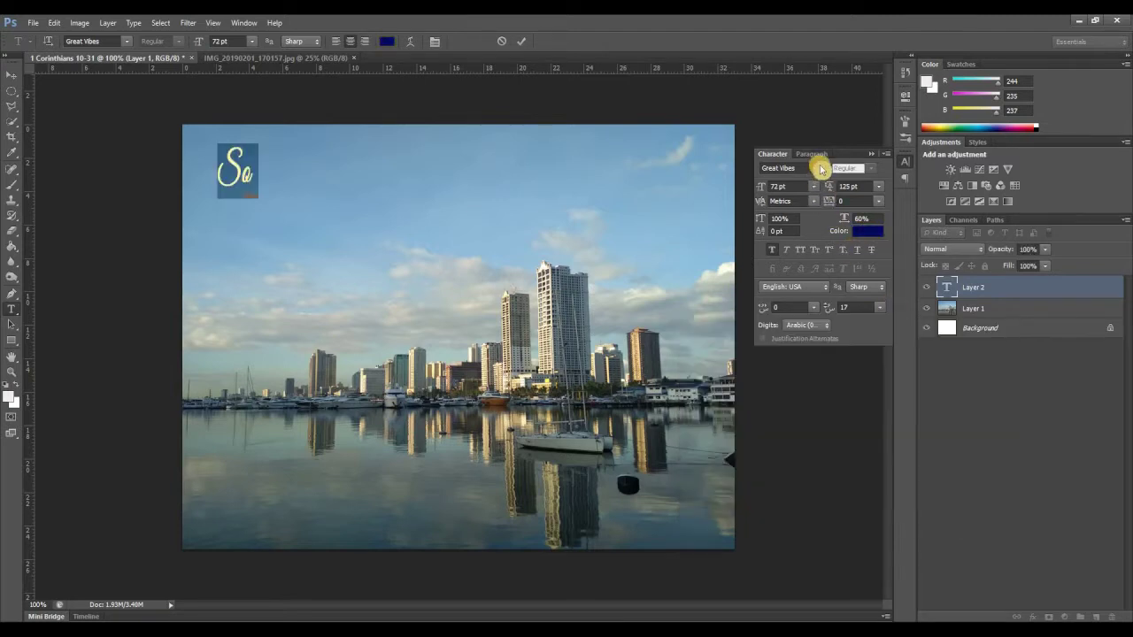
- Extend the text after "So" so the line reads "So whether you", and commit it
click(328, 180)
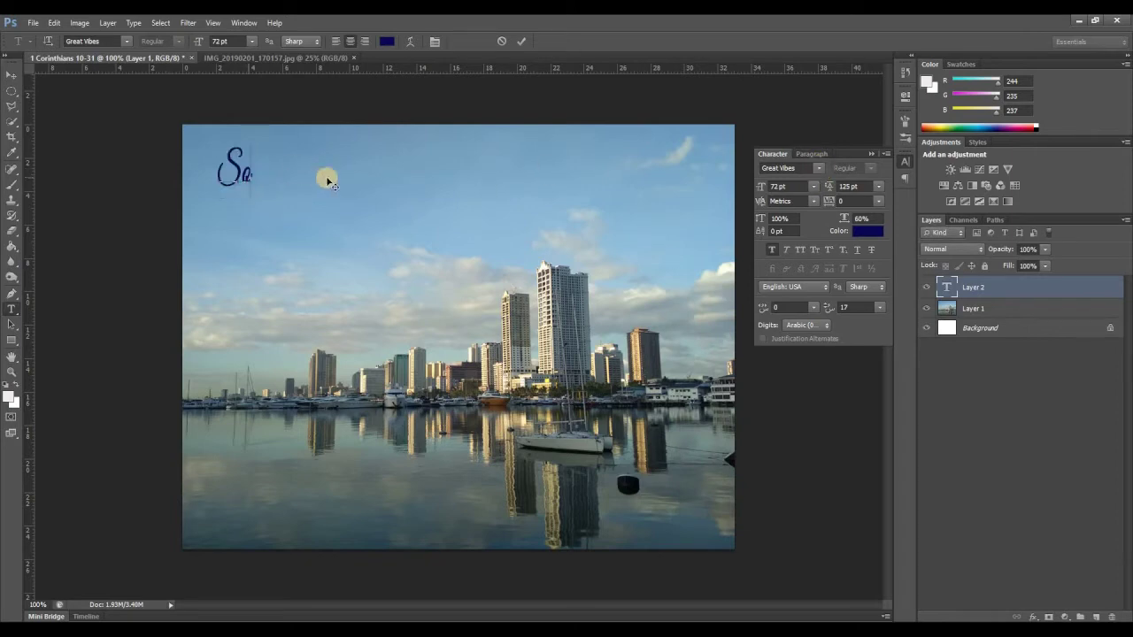
text(whe)
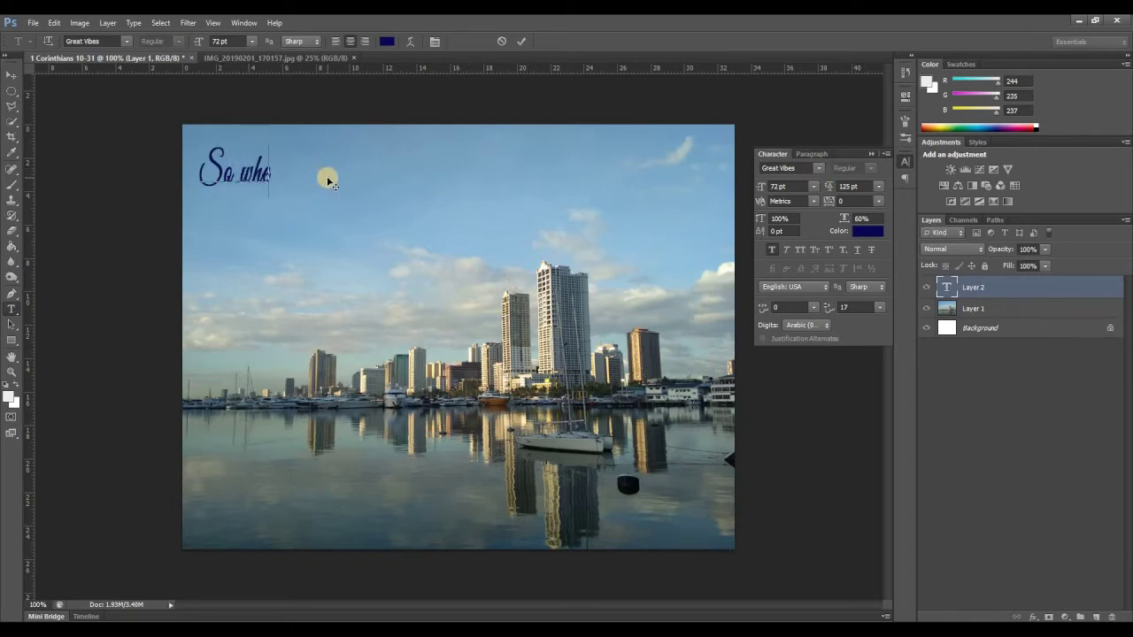
text(ther)
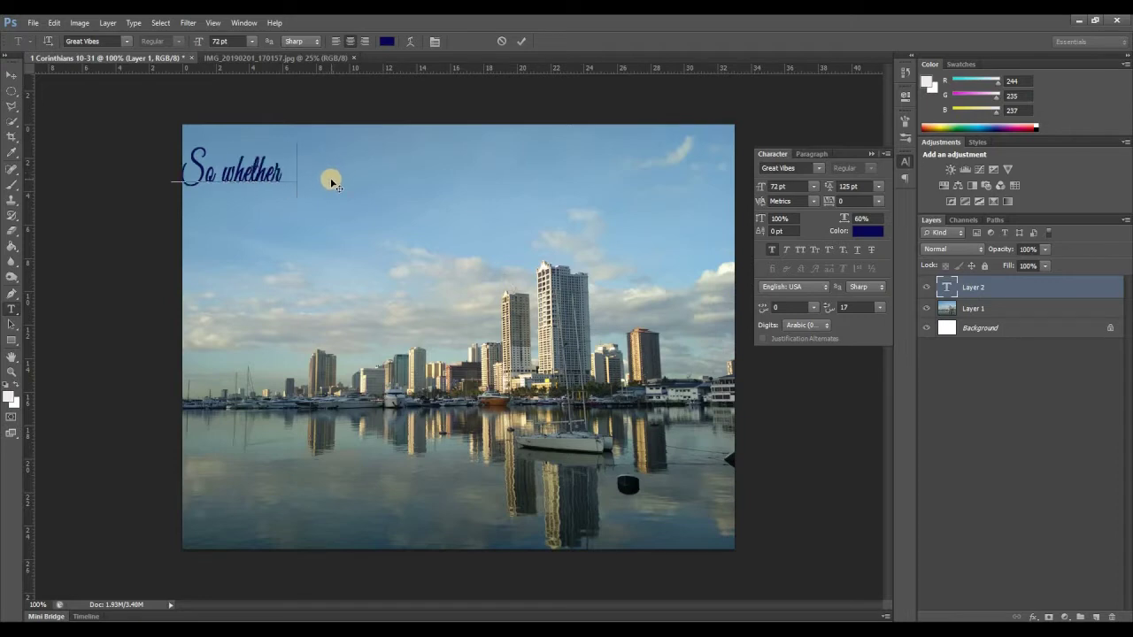
text( you)
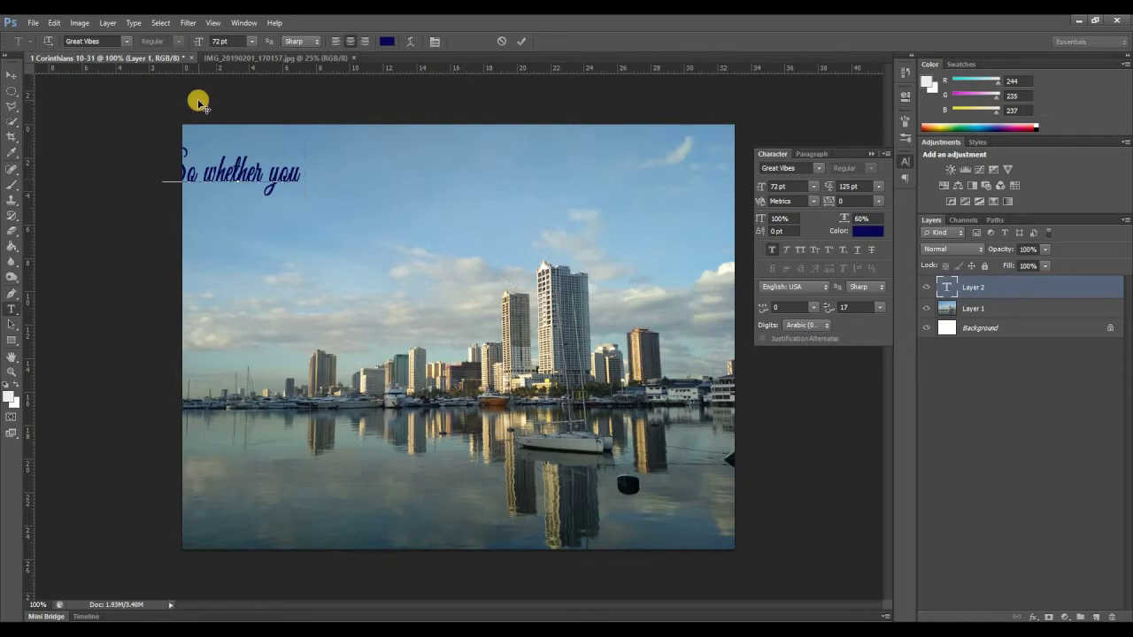
key(ctrl+Return)
- Move the "So whether you" text about 4.16 cm right and 0.71 cm down, fully inside the canvas
click(228, 181)
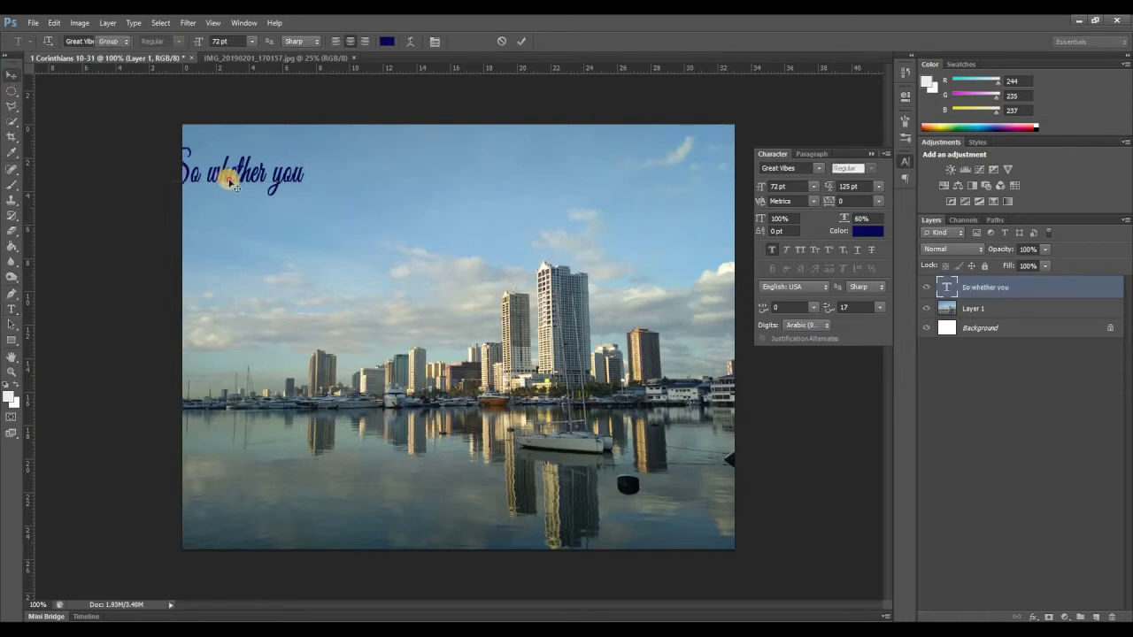
key(v)
drag(228, 181, 295, 190)
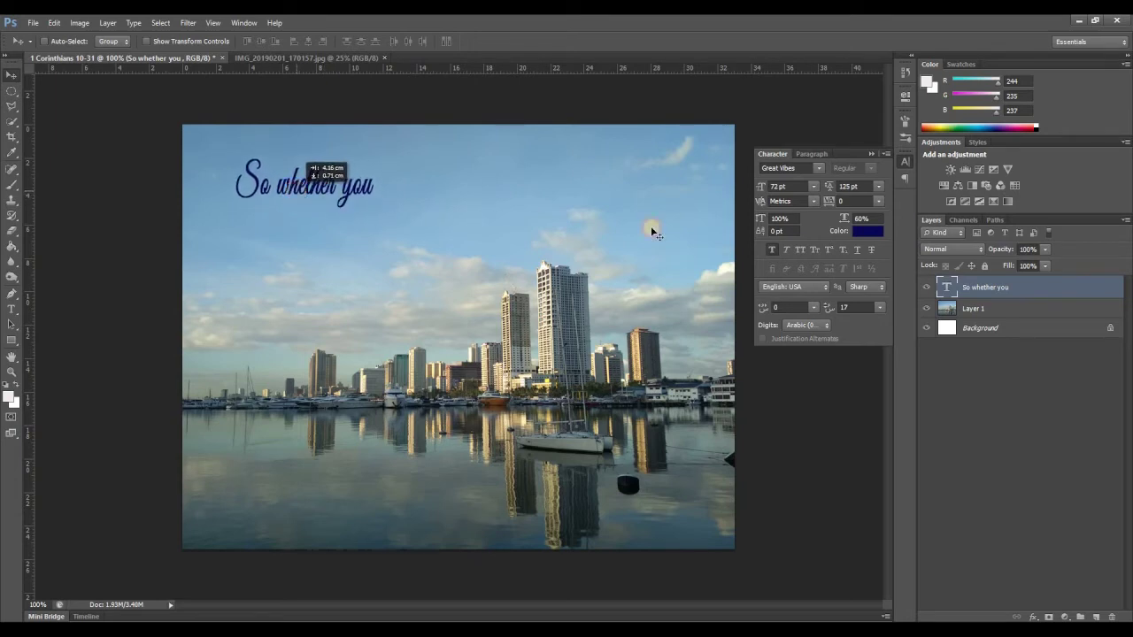
- Add a separate text layer reading "eat or drink" and place it below and to the right of "So whether you"
click(18, 307)
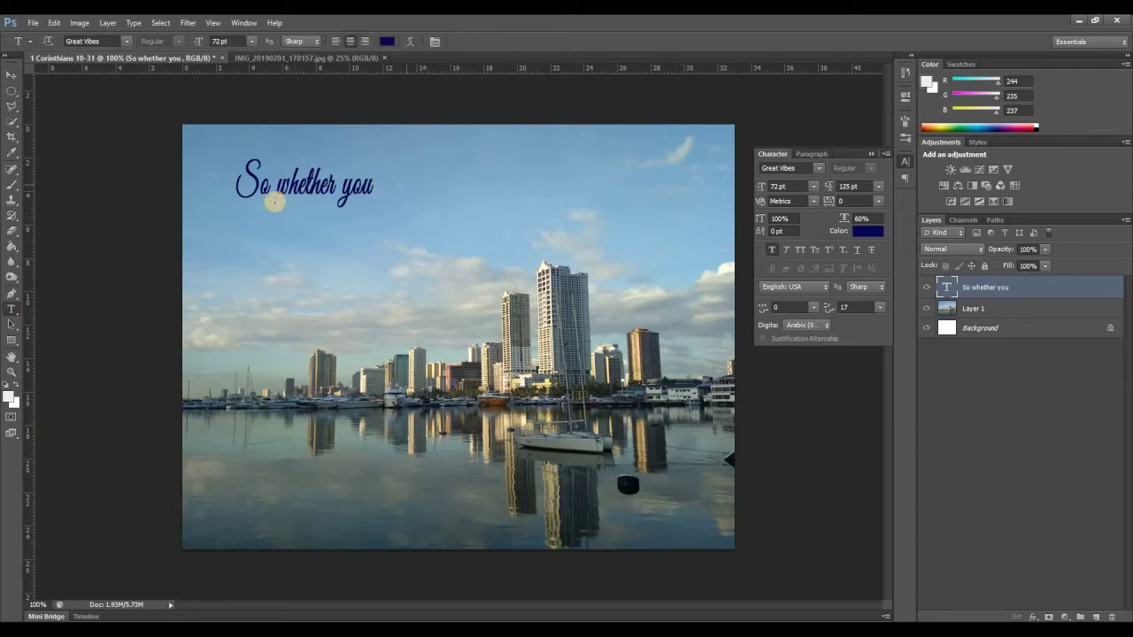
click(357, 231)
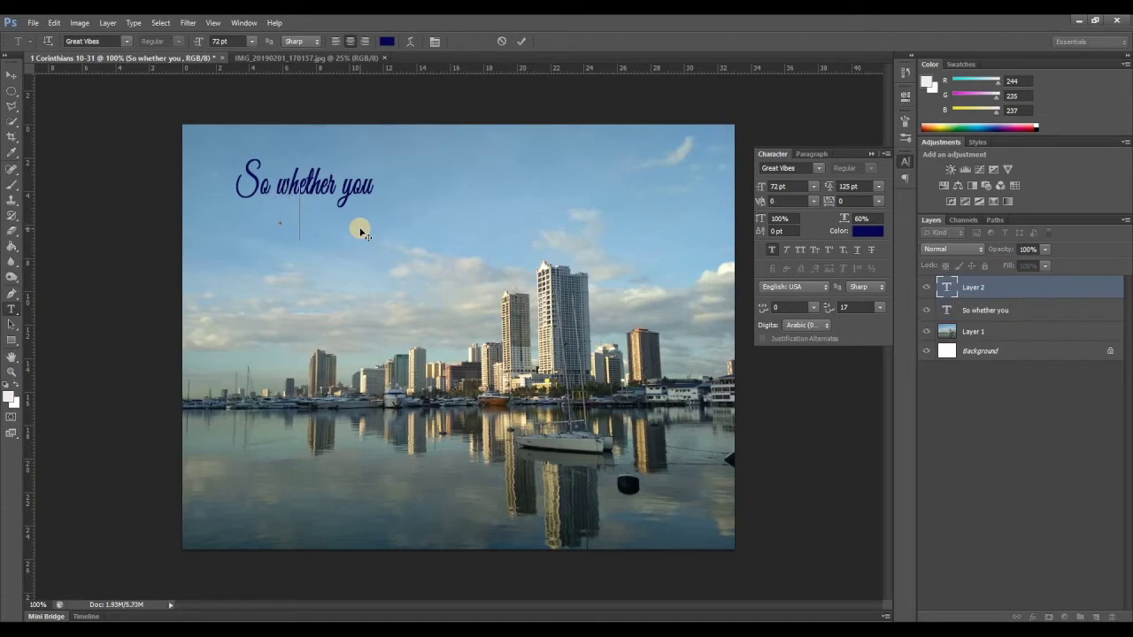
text(eat or drink)
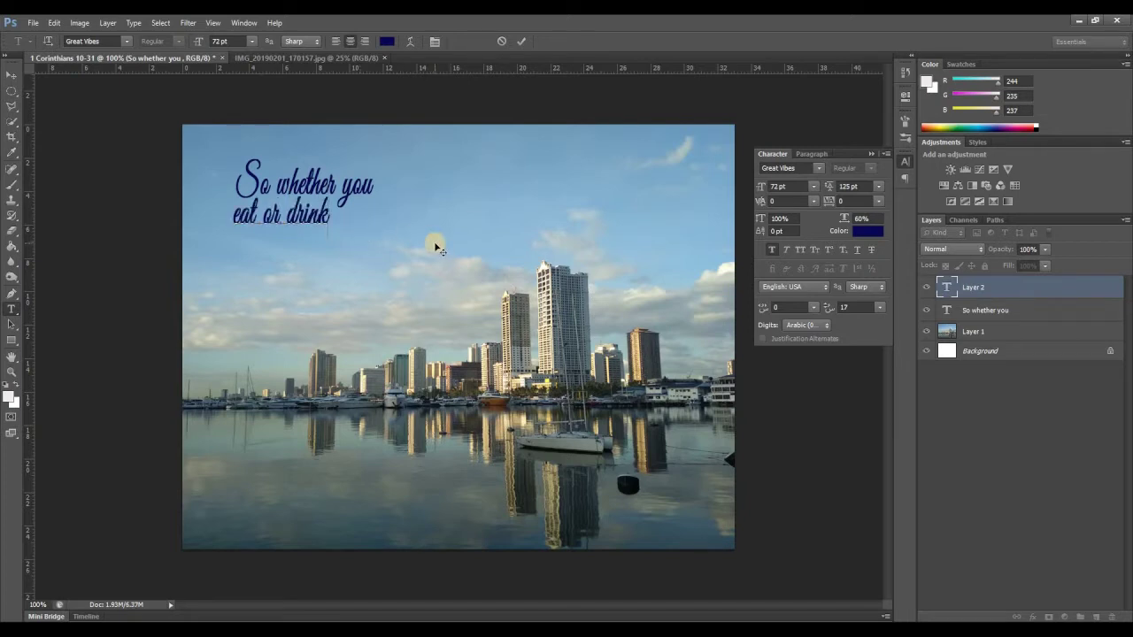
click(12, 75)
drag(292, 225, 447, 226)
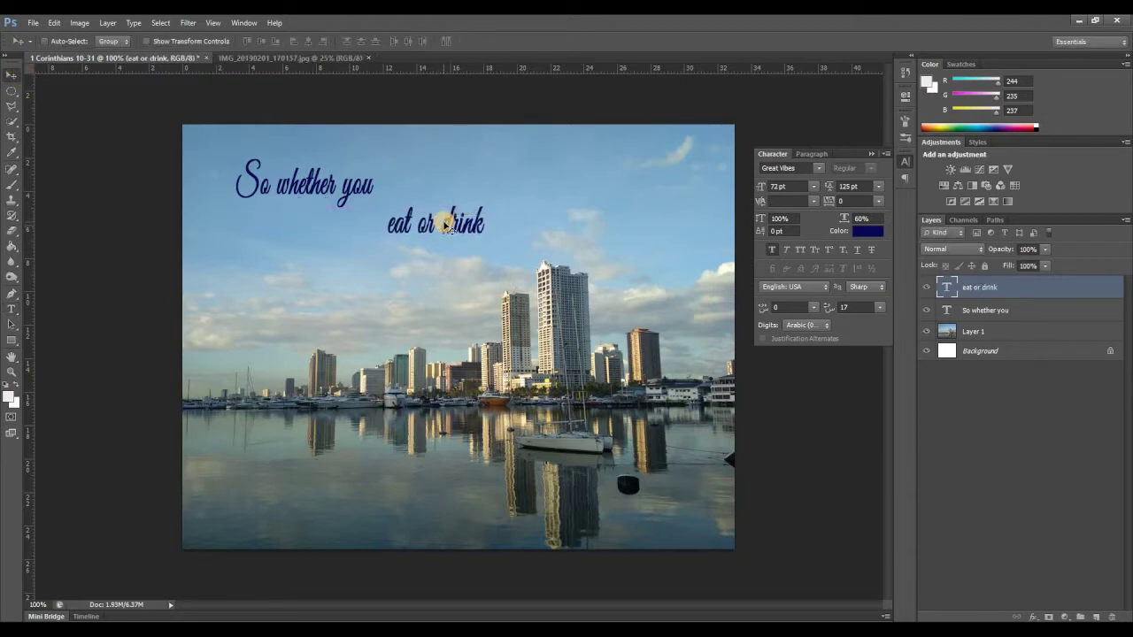
- Set the "eat or drink" text to the GLOBAL font and move it up beside "So whether you"
click(819, 171)
scroll(840, 259, up, 3)
scroll(843, 259, up, 7)
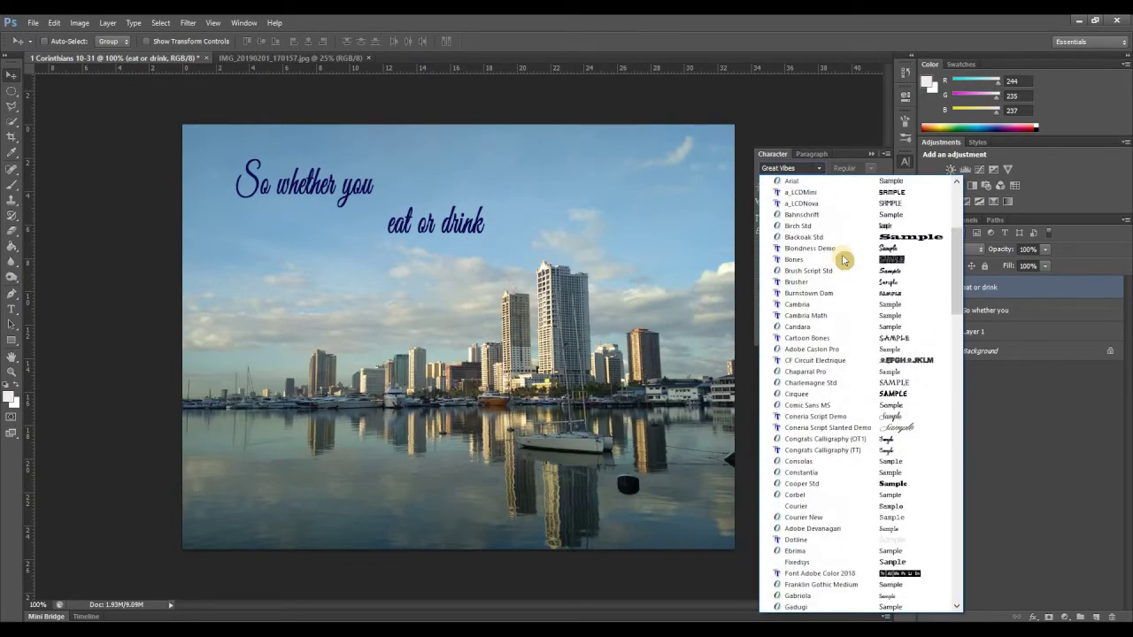
scroll(844, 259, up, 3)
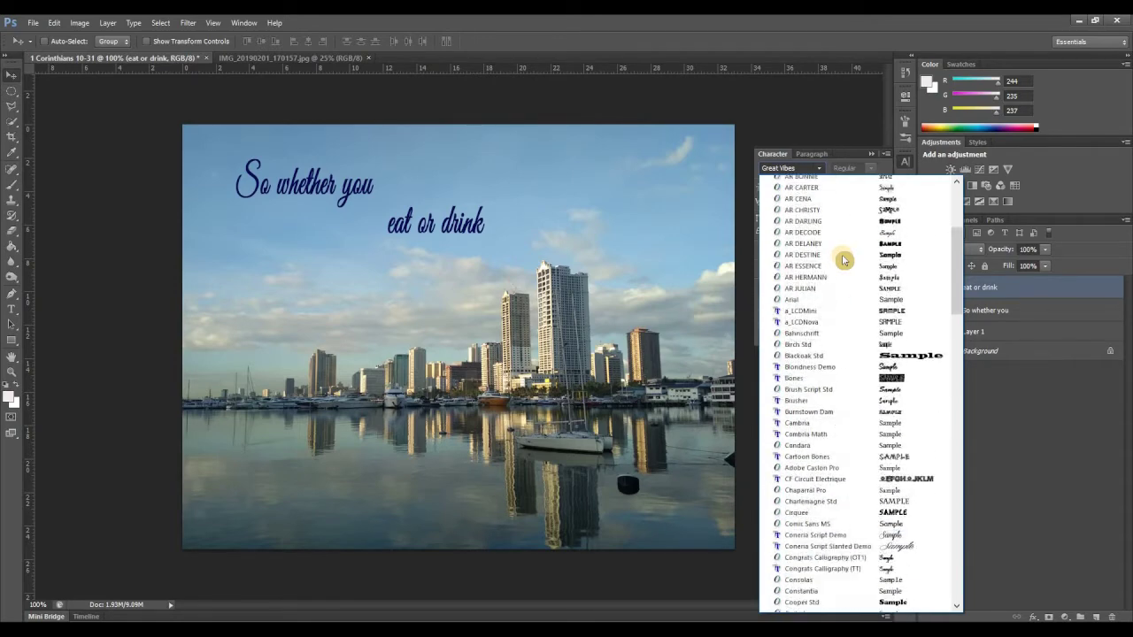
scroll(844, 260, down, 3)
scroll(765, 256, down, 4)
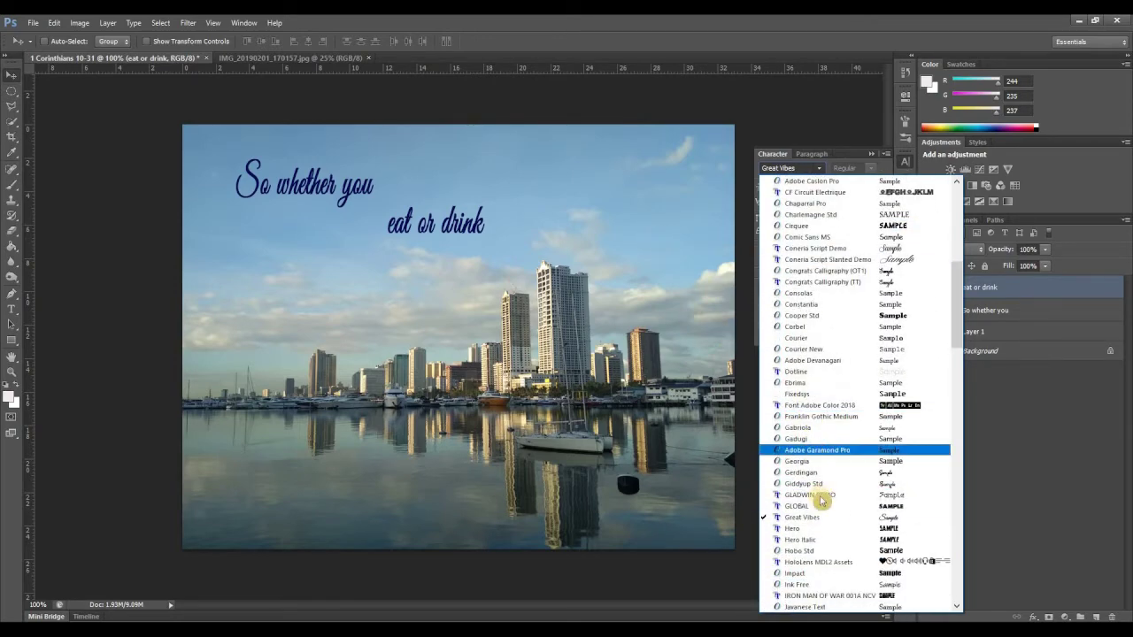
click(822, 506)
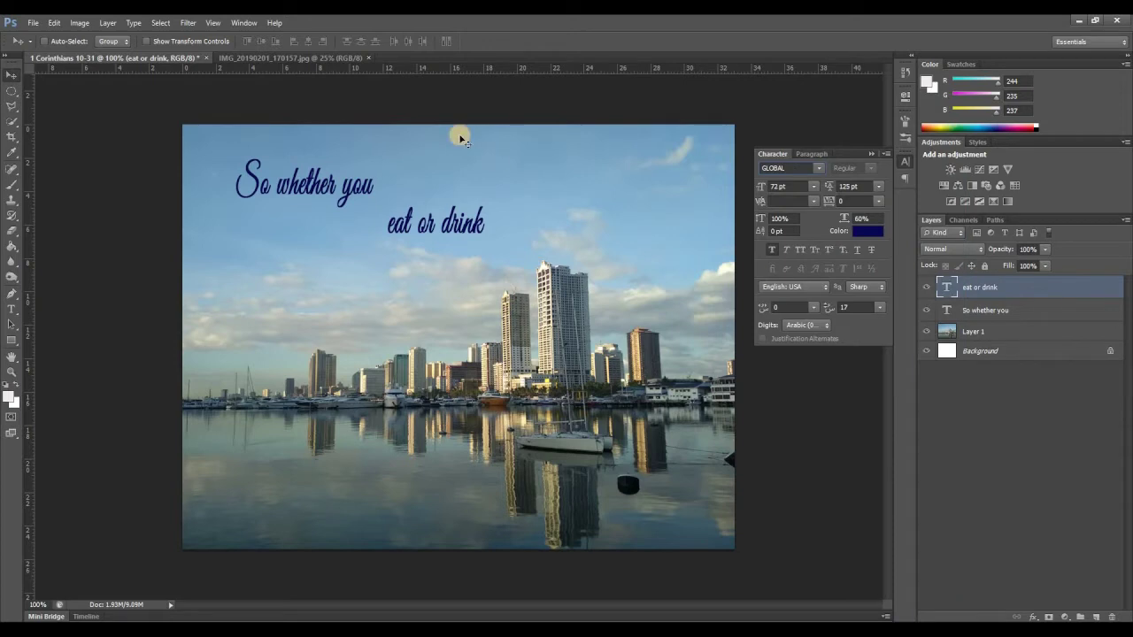
drag(460, 220, 455, 193)
- Recolor the "eat or drink" text to a saturated orange-red
click(867, 231)
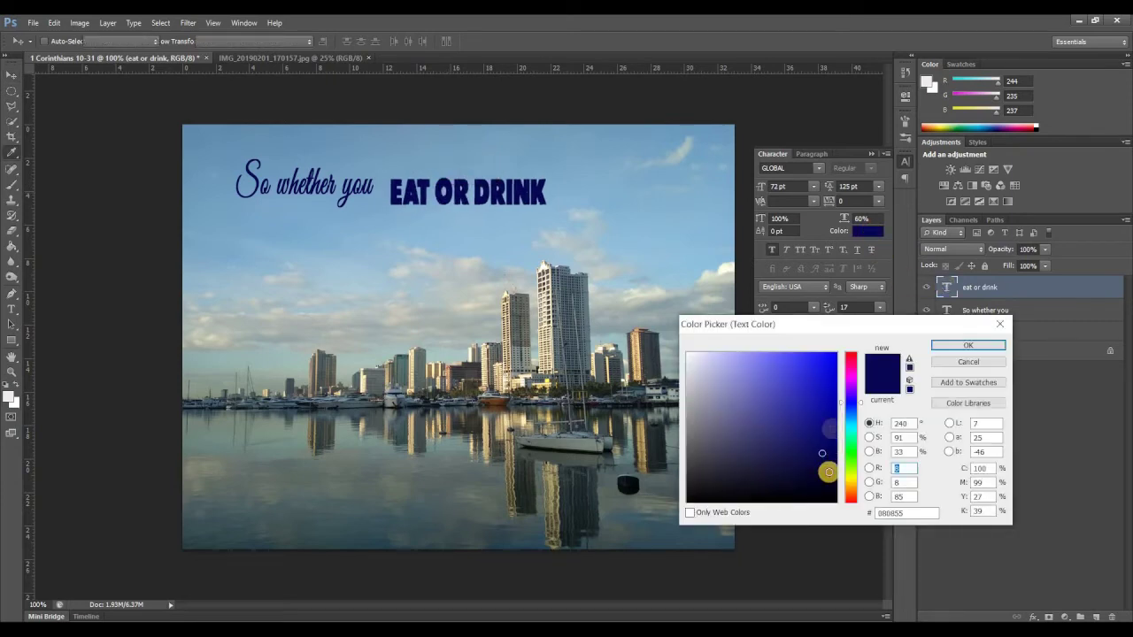
click(850, 495)
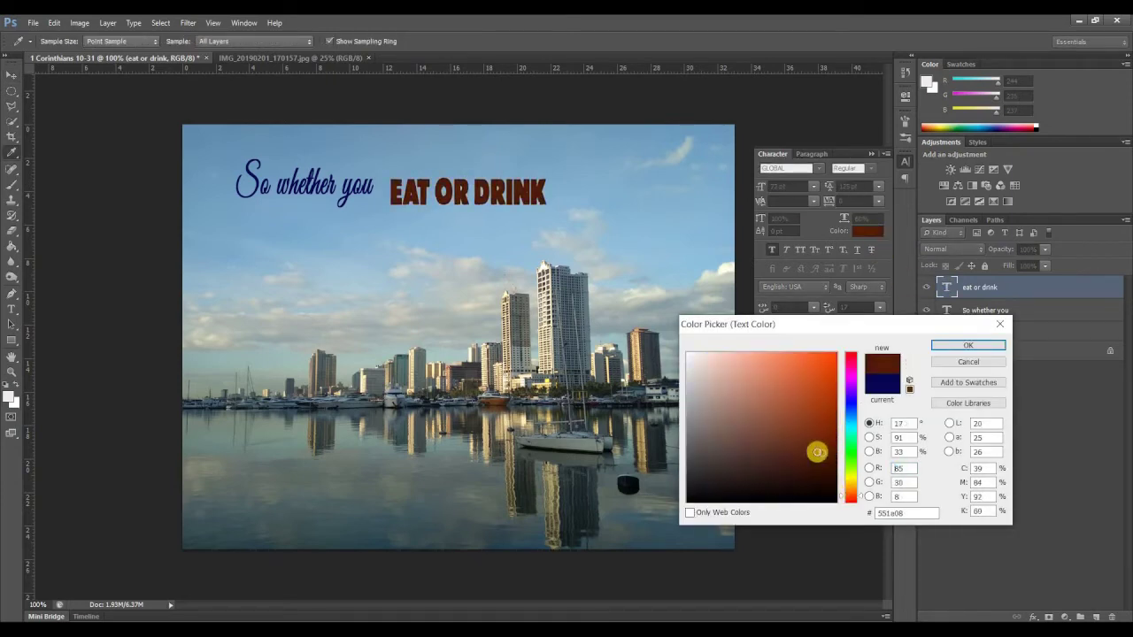
click(766, 363)
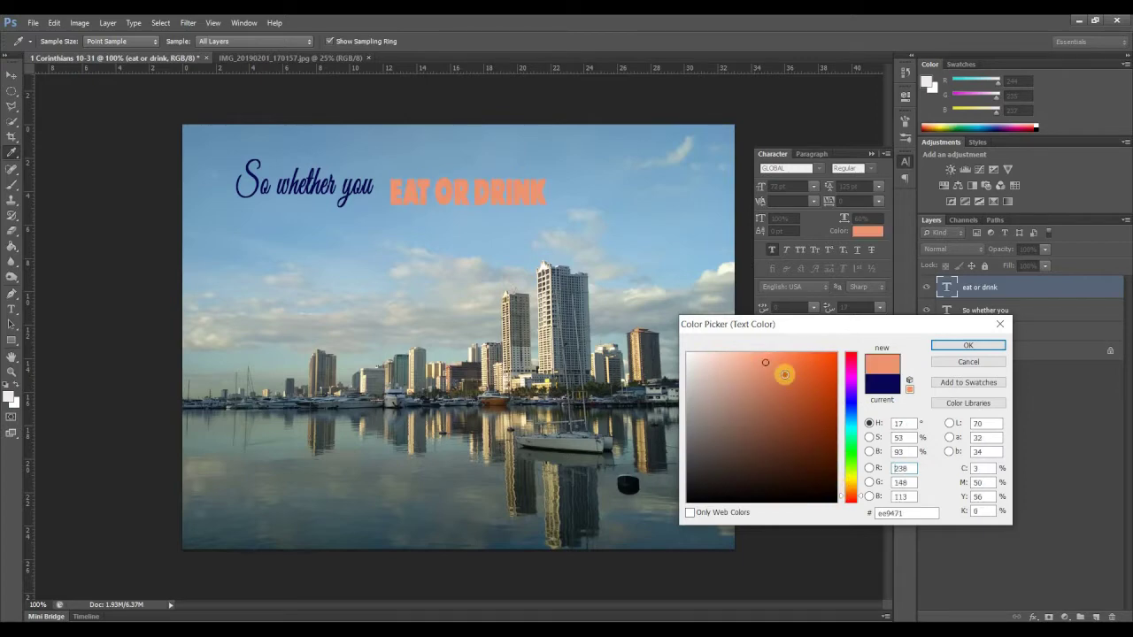
click(784, 374)
click(734, 366)
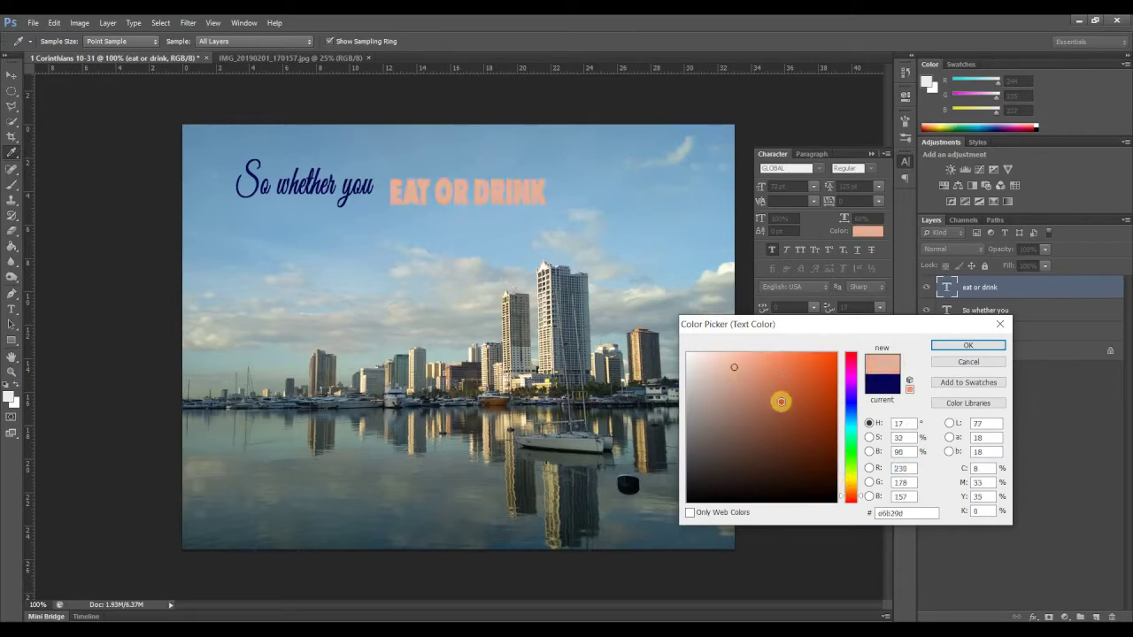
click(781, 402)
drag(752, 373, 820, 369)
click(968, 351)
- Apply a 3 px outside stroke in near-white #eff6f8 to the "eat or drink" layer
key(v)
click(983, 286)
right_click(985, 290)
click(885, 162)
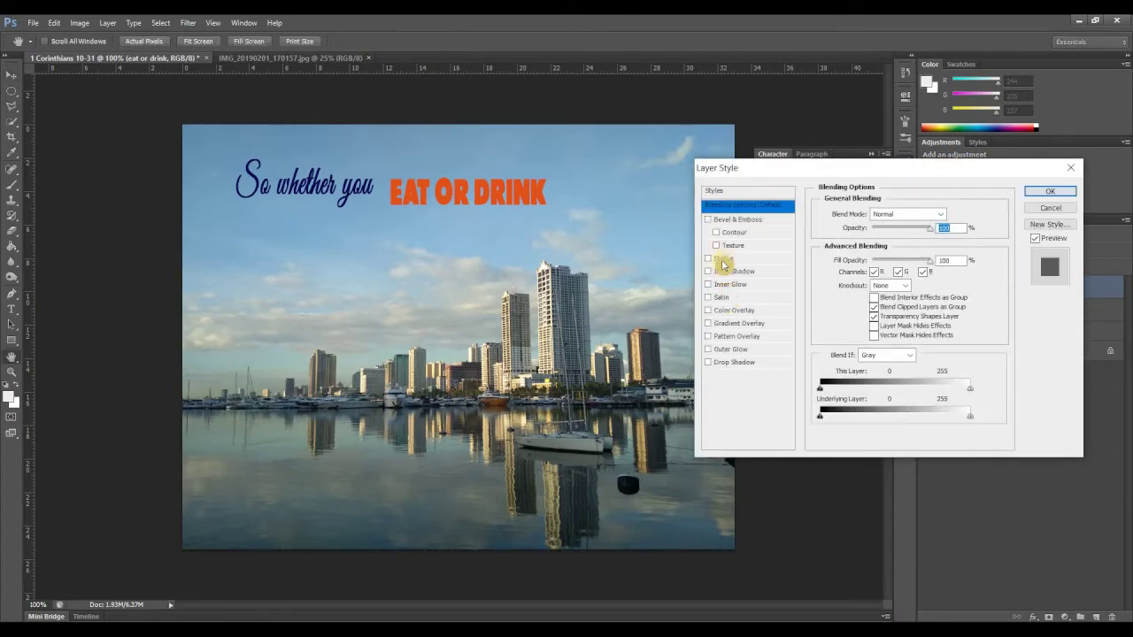
click(723, 258)
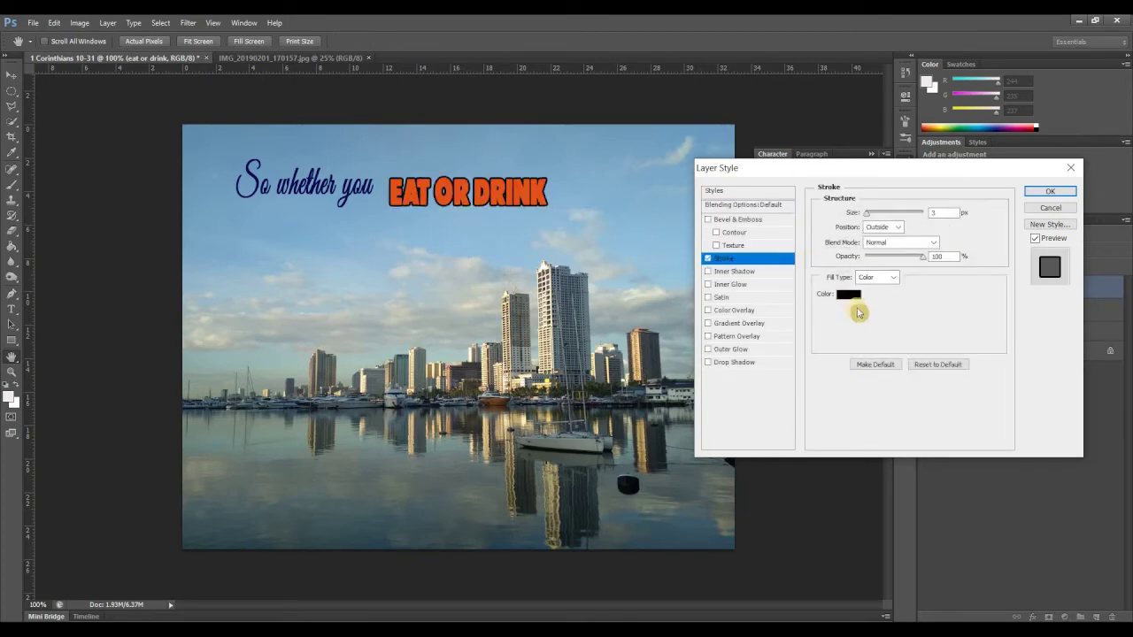
click(850, 296)
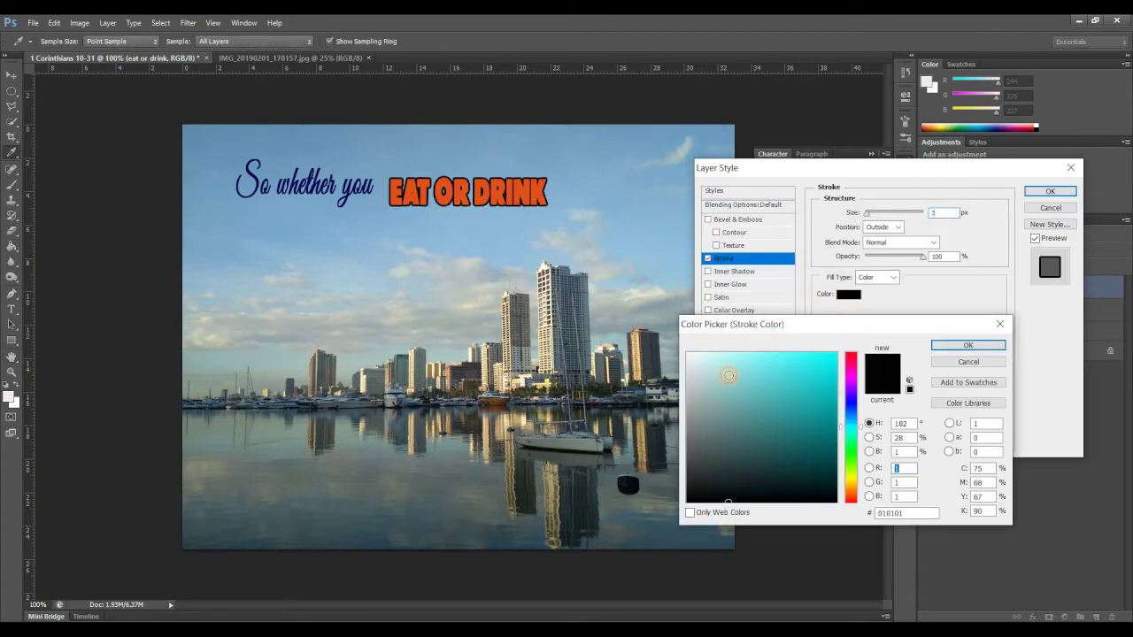
click(677, 350)
click(669, 349)
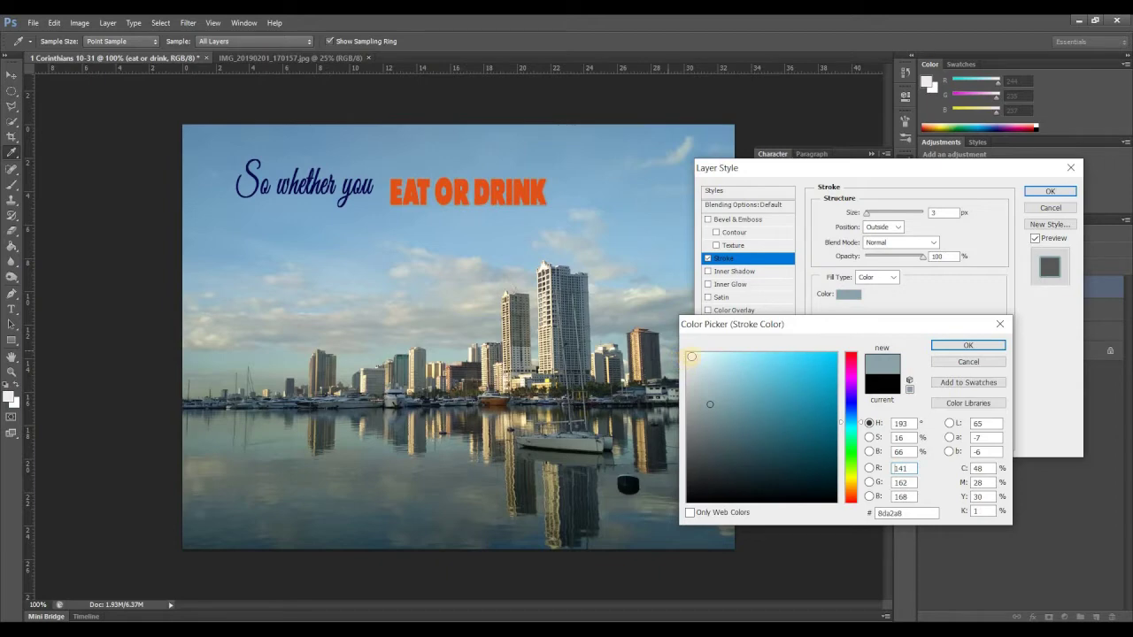
click(691, 356)
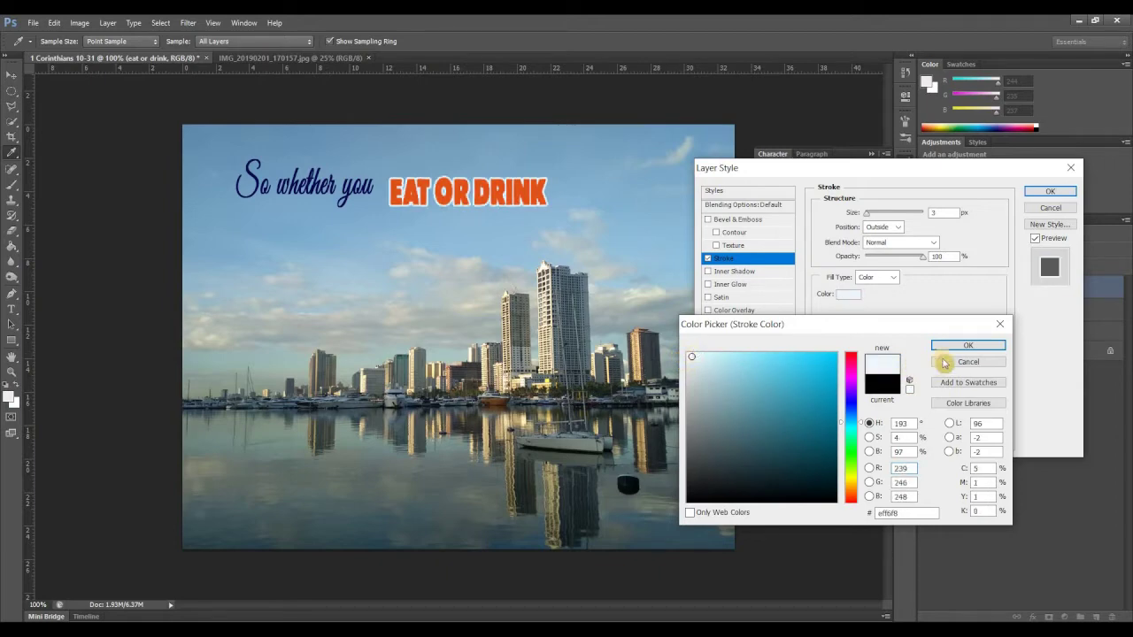
click(967, 345)
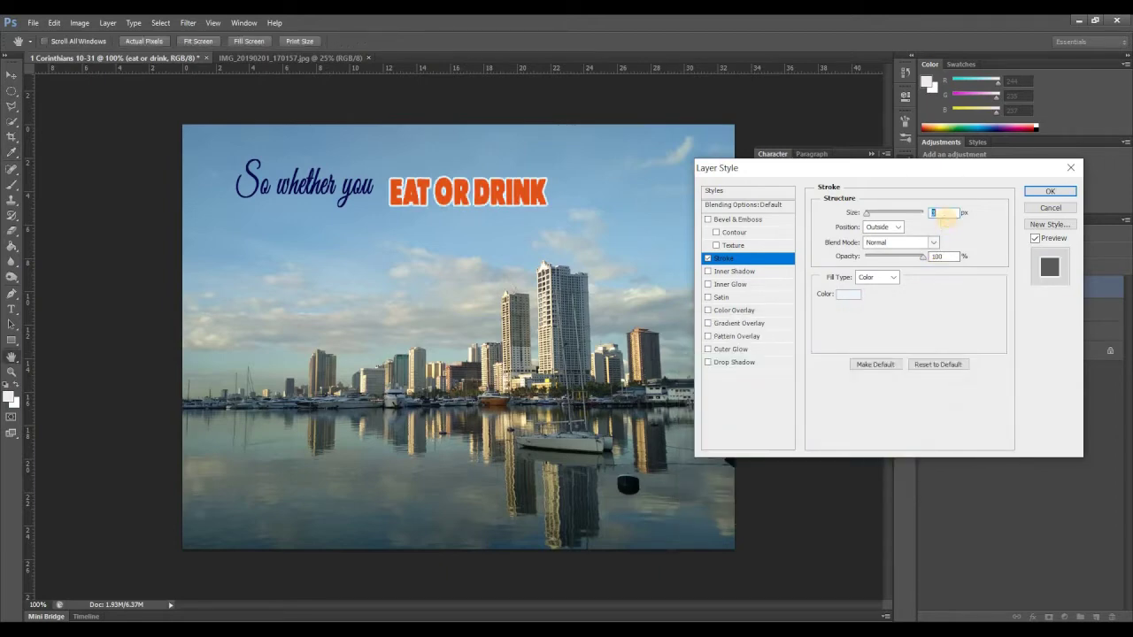
click(1058, 195)
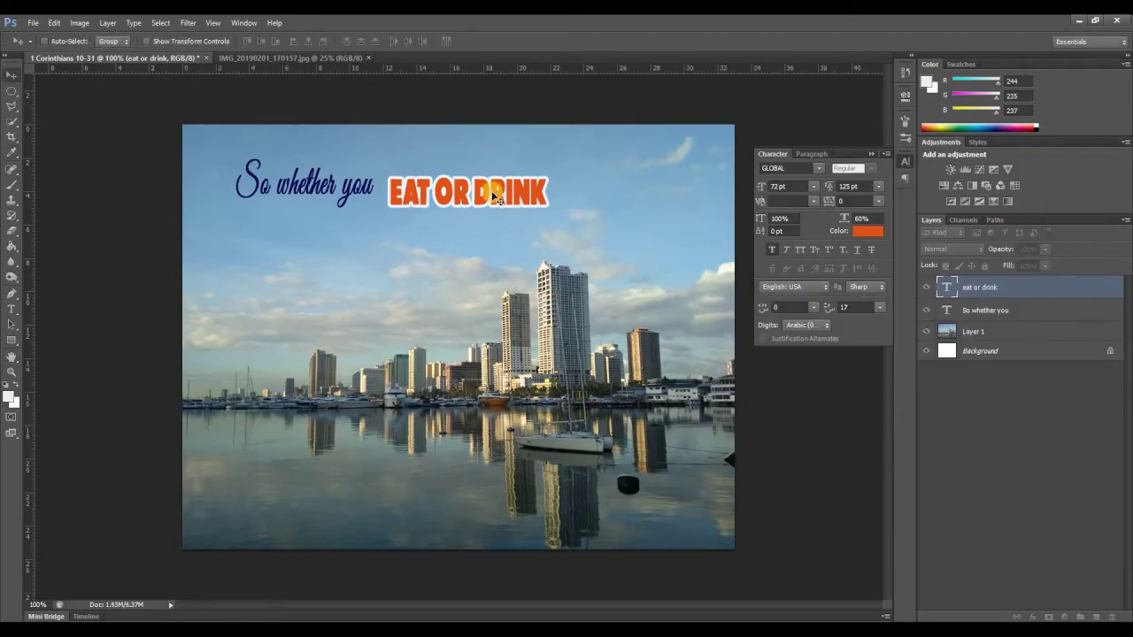
- Shift the "eat or drink" text slightly right, away from "you", and set its font size to 100 pt
drag(495, 196, 509, 199)
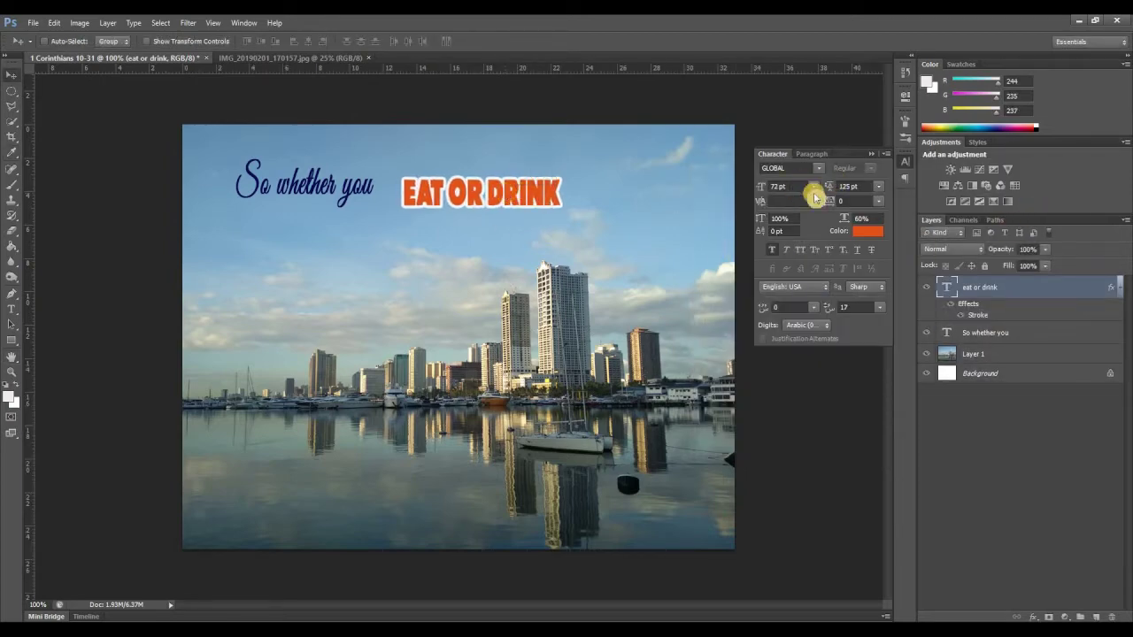
click(788, 184)
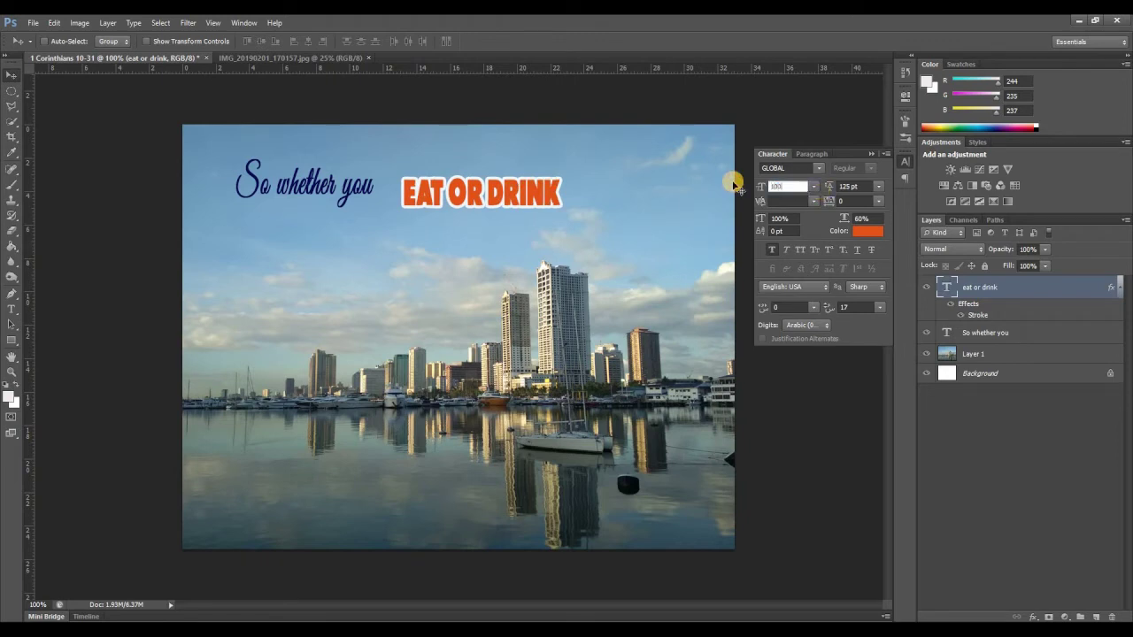
text(100)
key(Return)
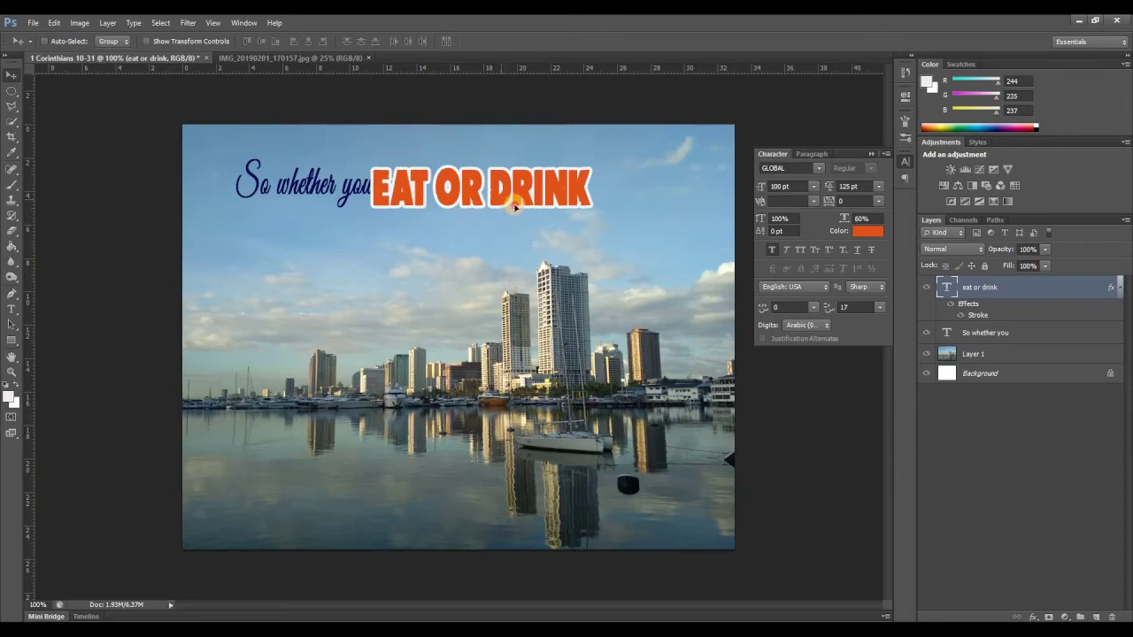
- Add a Bevel & Emboss effect with Texture enabled and Contour off to the "eat or drink" layer
key(ctrl+plus)
scroll(509, 226, up, 5)
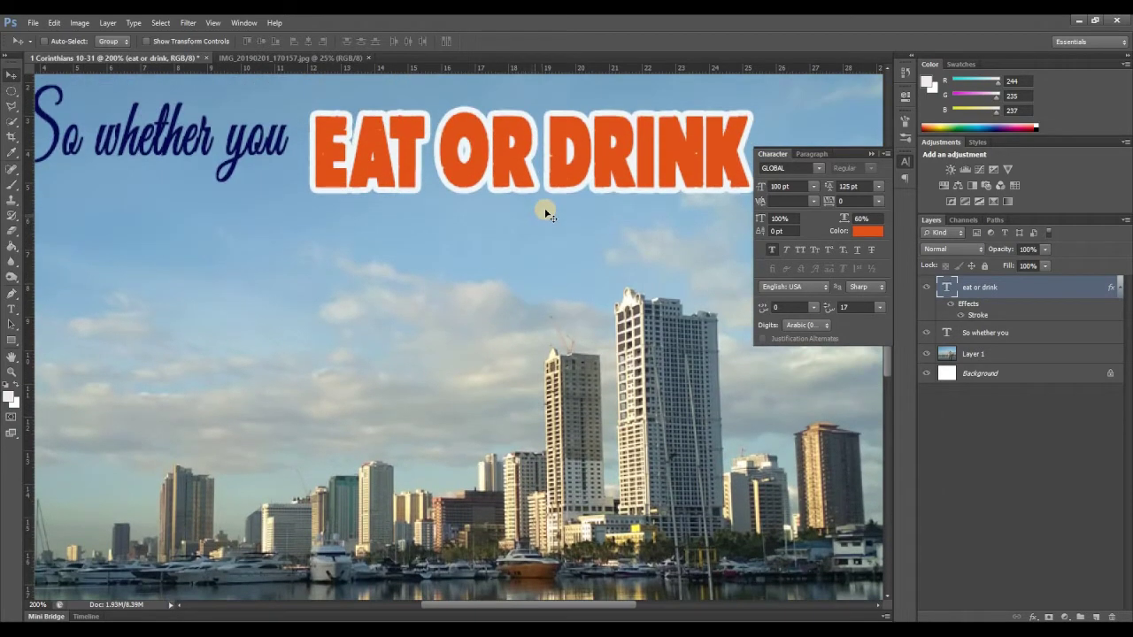
scroll(546, 213, up, 1)
mouse_move(470, 606)
mouse_down()
mouse_move(505, 607)
mouse_move(487, 607)
mouse_up()
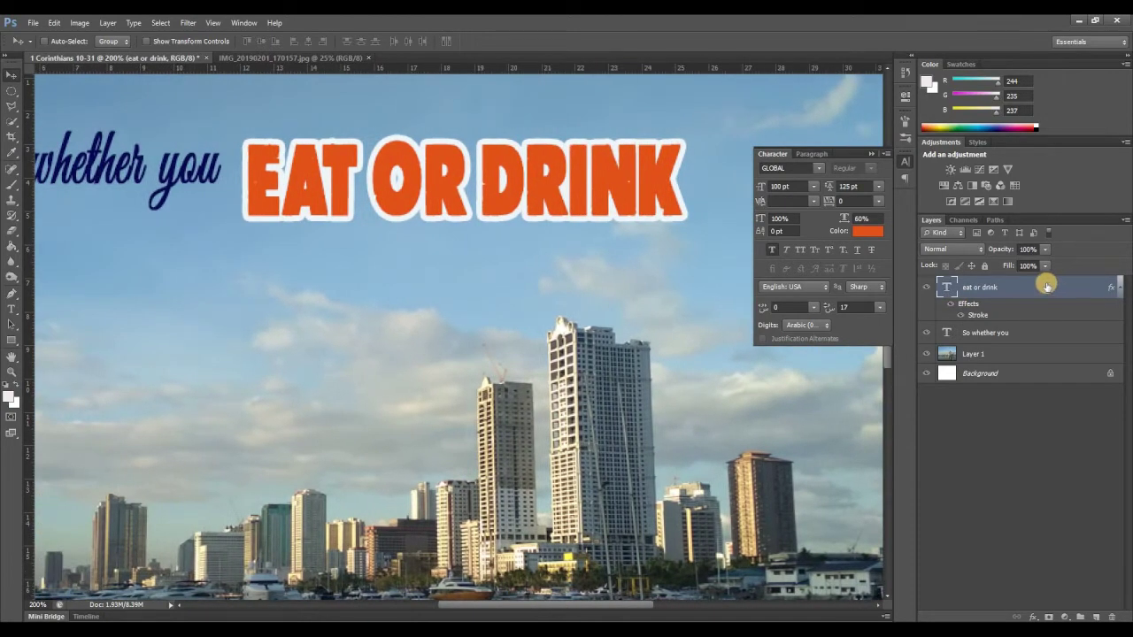
right_click(1047, 287)
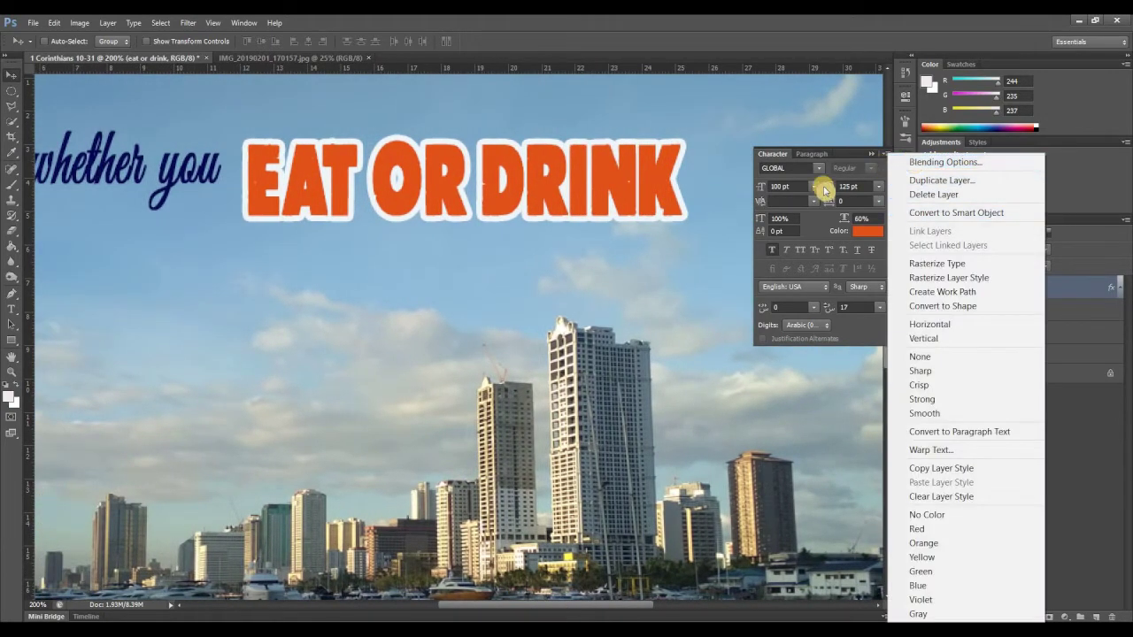
click(747, 223)
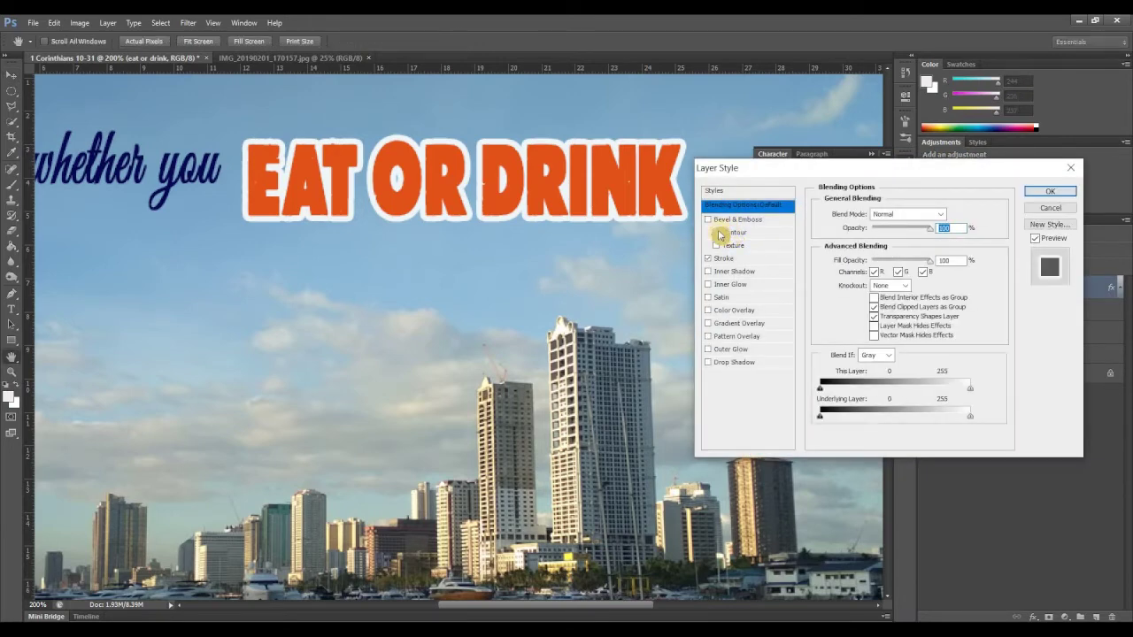
click(737, 235)
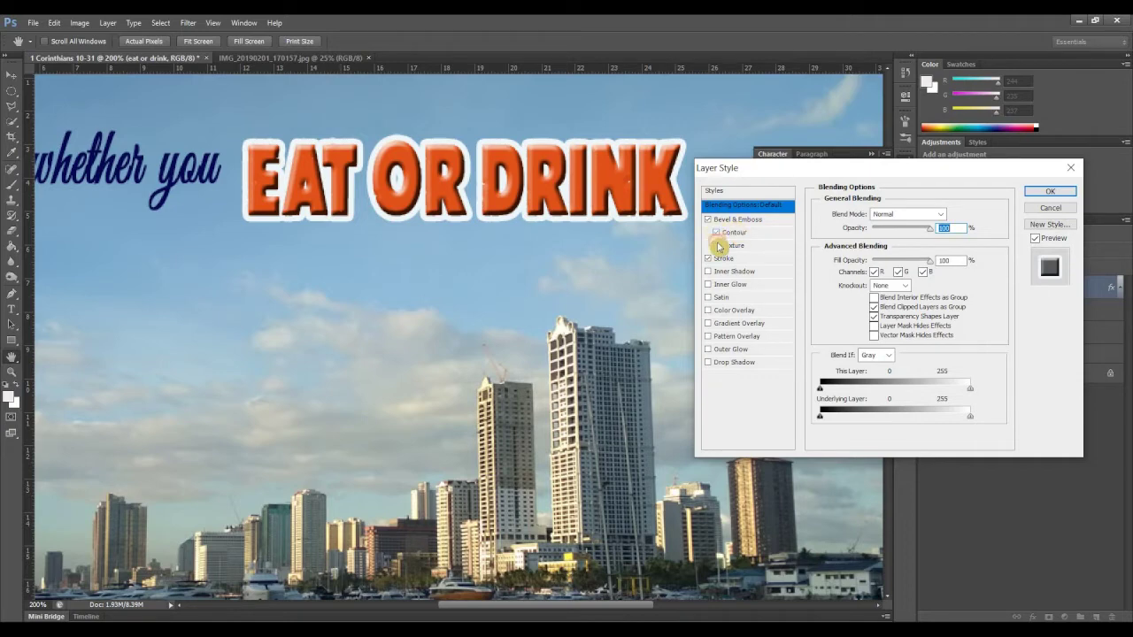
click(716, 233)
click(717, 247)
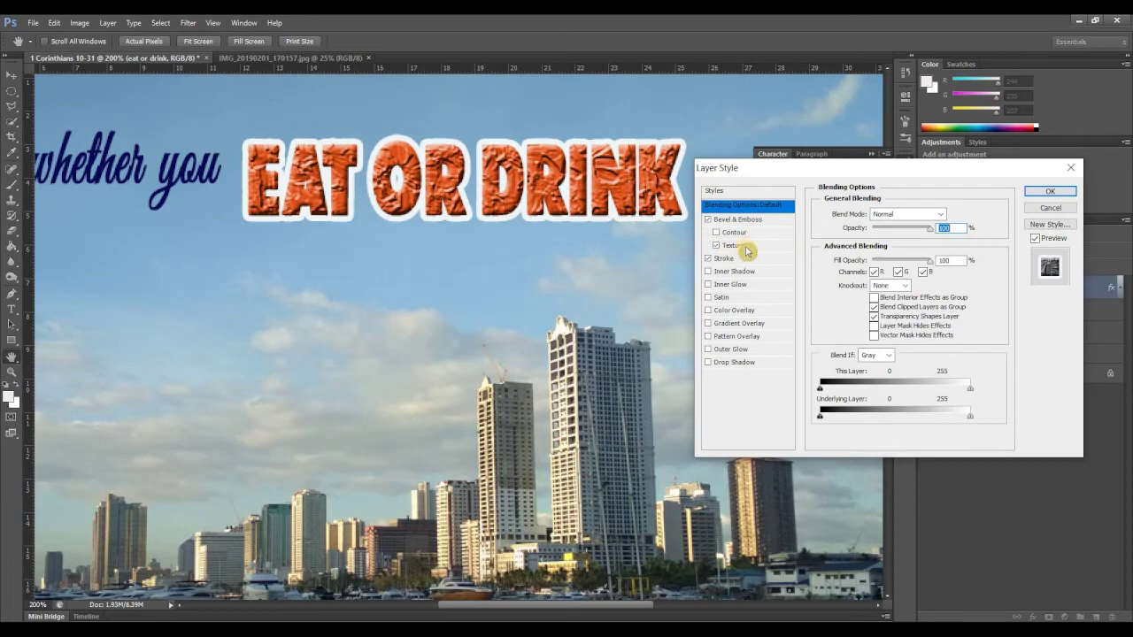
- Try several patterns for the bevel texture, settle on the second preset pattern, and apply the layer style
click(746, 248)
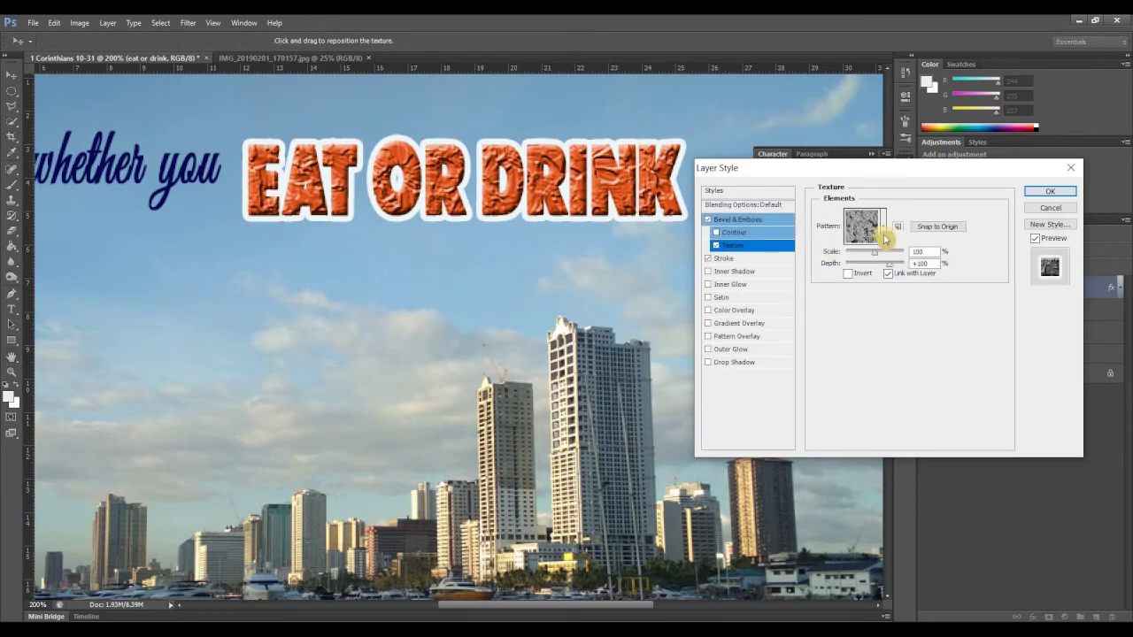
click(881, 233)
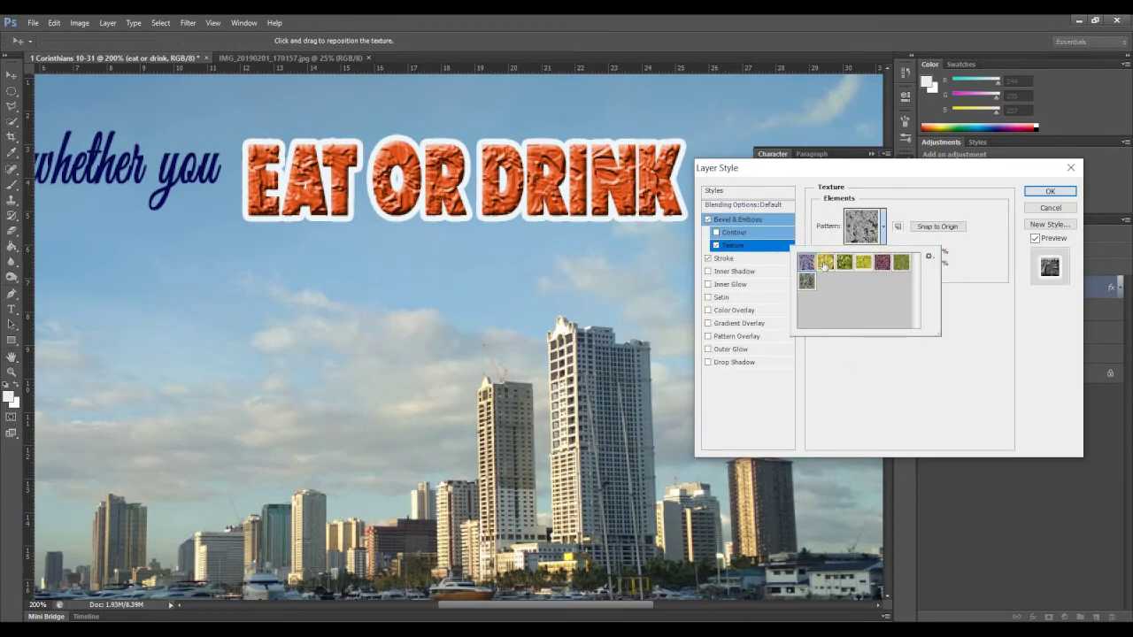
click(831, 267)
click(851, 262)
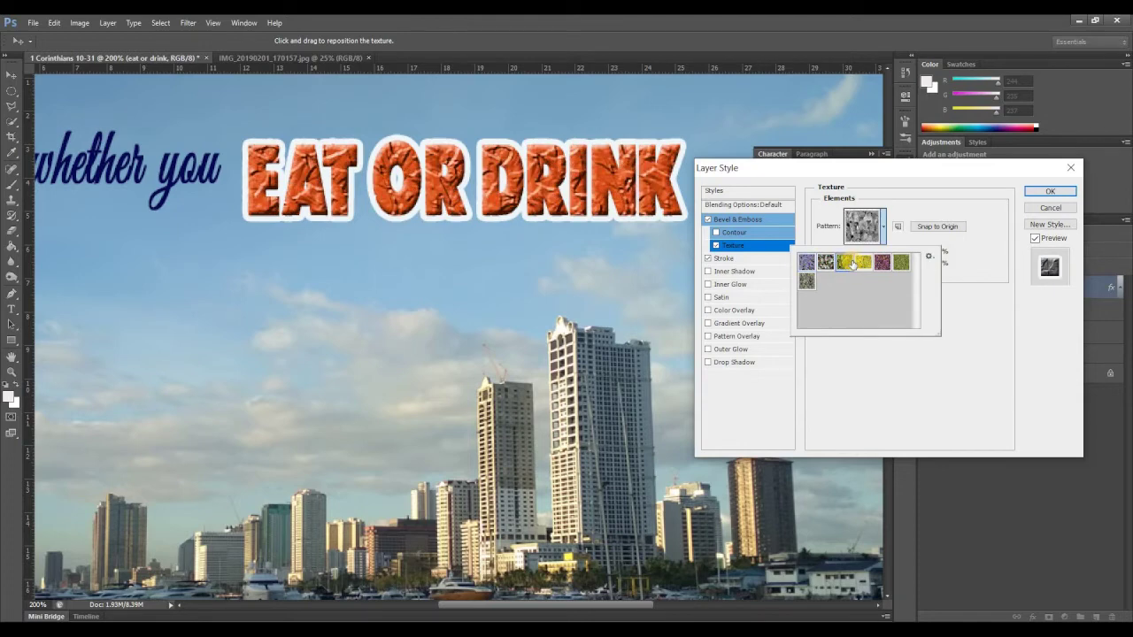
click(881, 262)
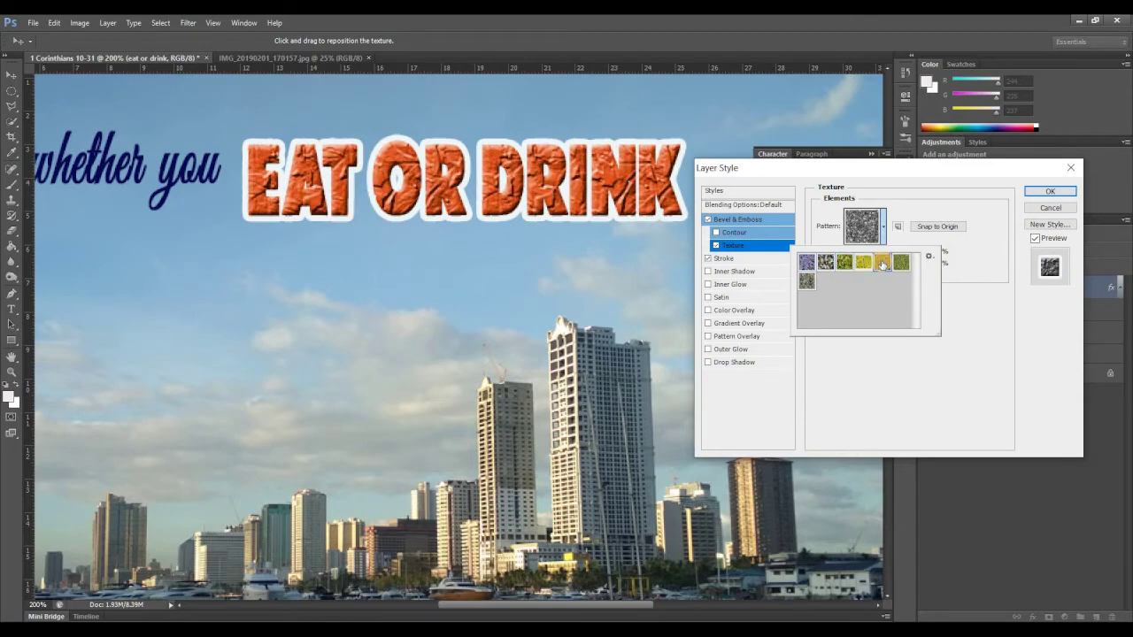
click(826, 264)
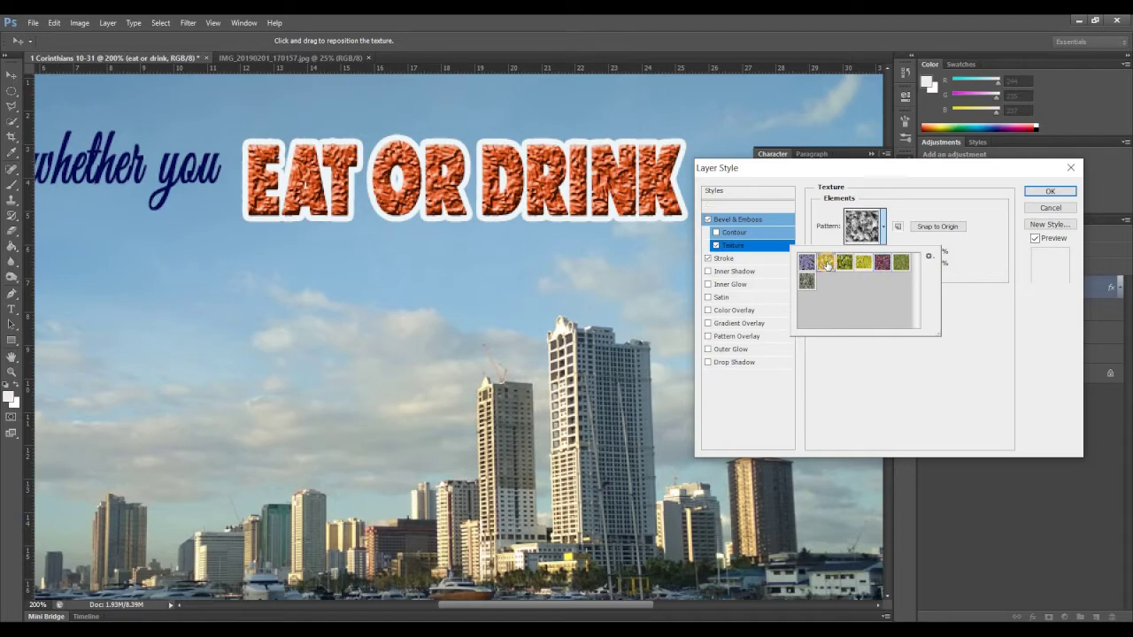
click(1053, 194)
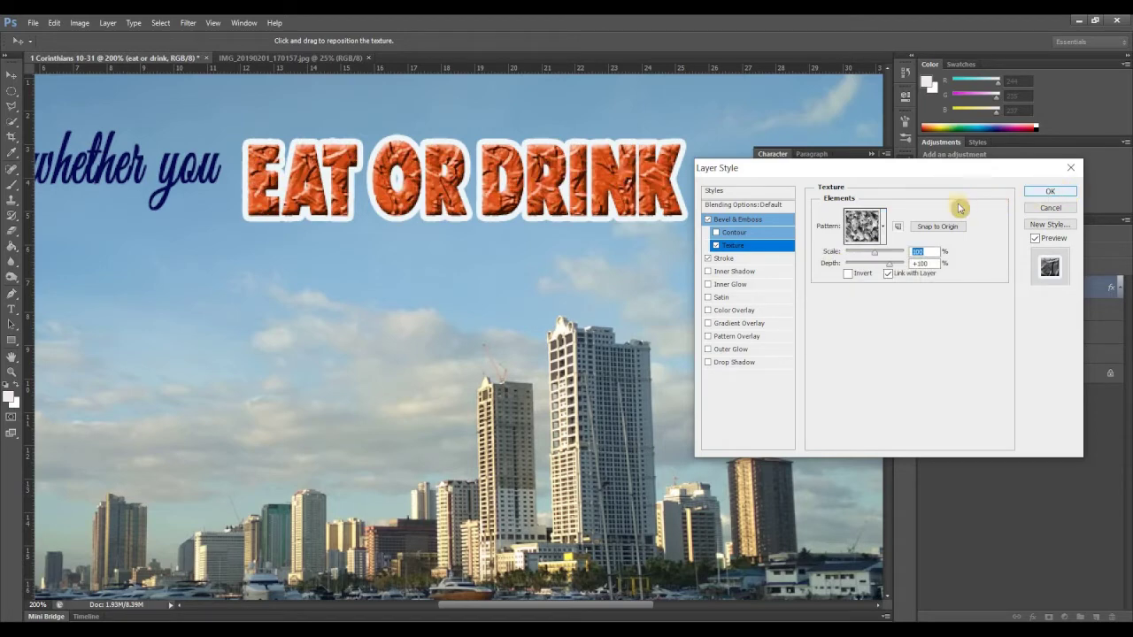
click(1051, 192)
- Move the "eat or drink" text slightly down and right, leaving a gap after "So whether you"
drag(511, 210, 515, 216)
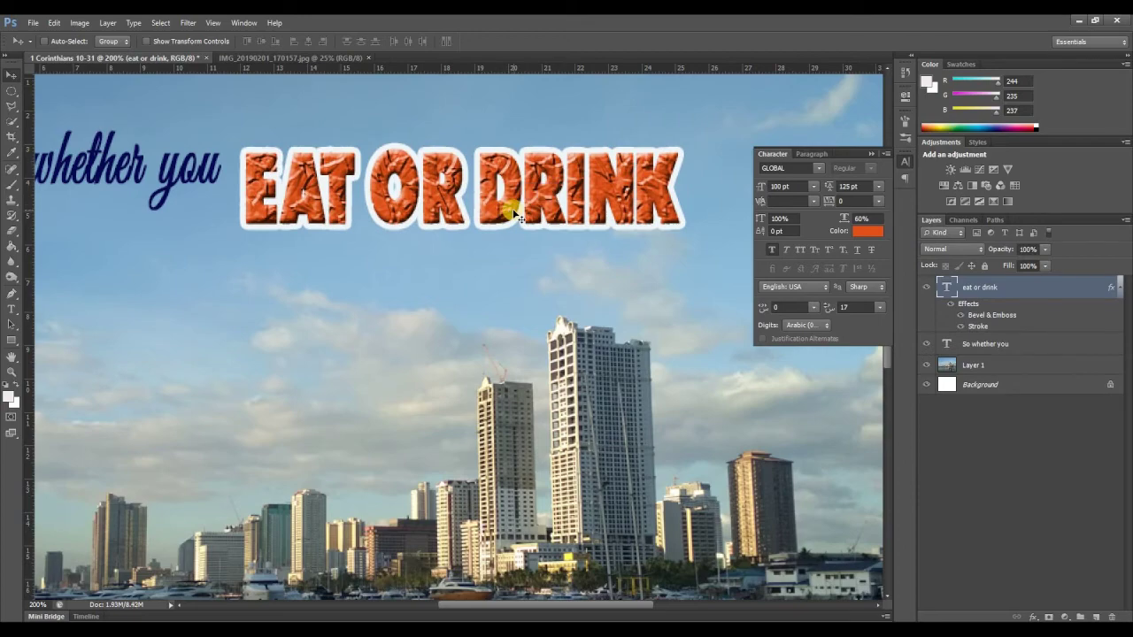
key(ctrl+minus)
drag(518, 205, 528, 215)
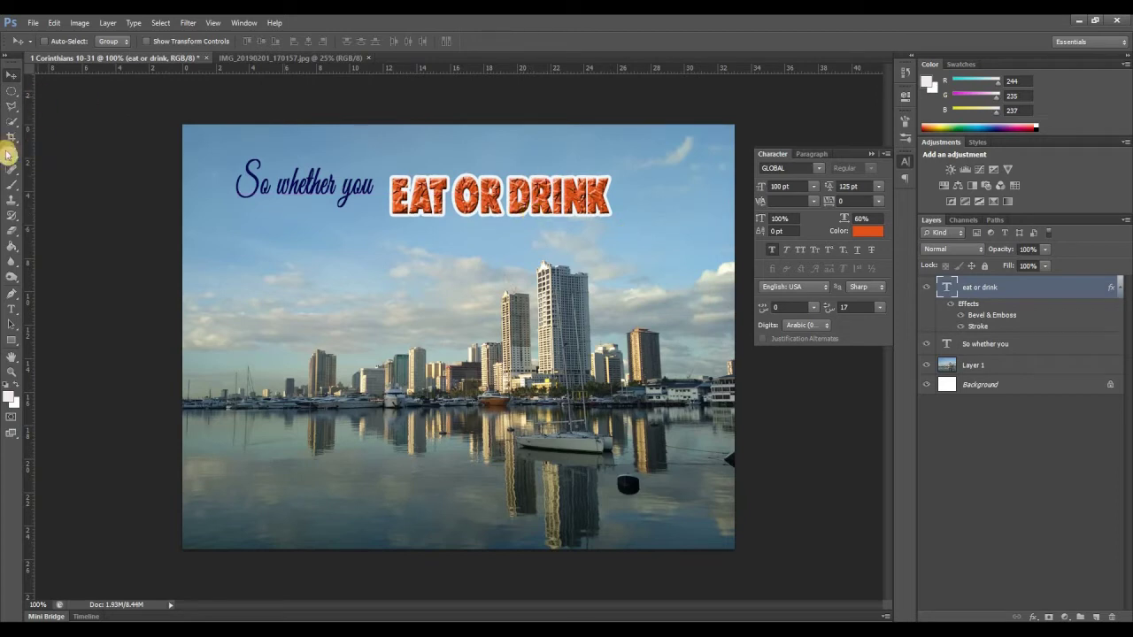
- Duplicate the "So whether you" text layer and place the copy above the "eat or drink" layer in the stack
click(1000, 345)
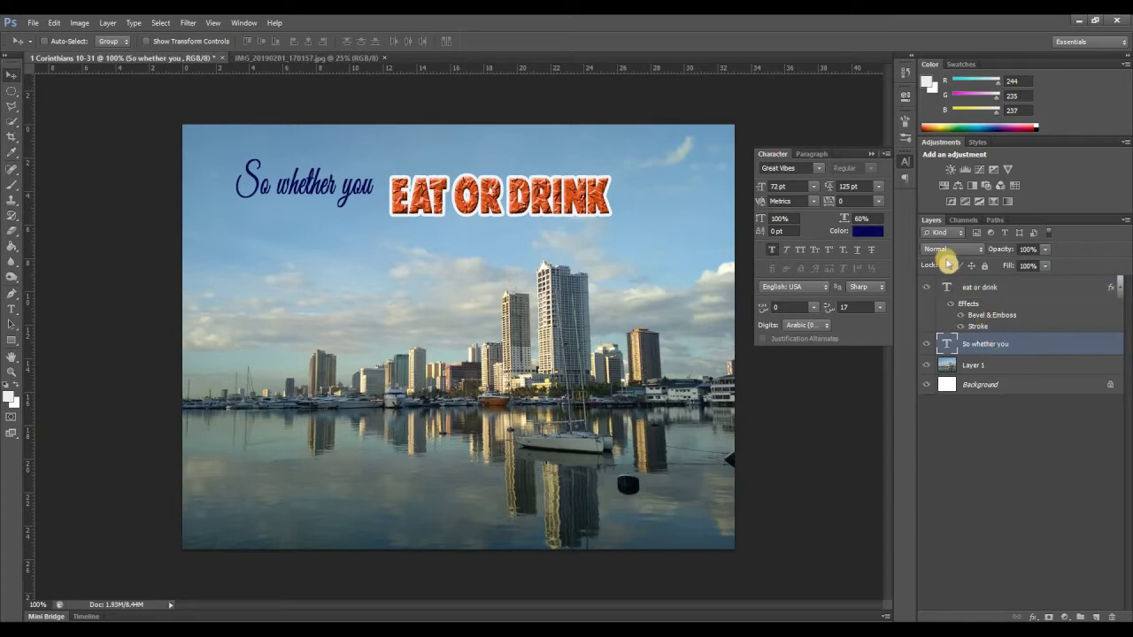
right_click(1000, 345)
click(926, 183)
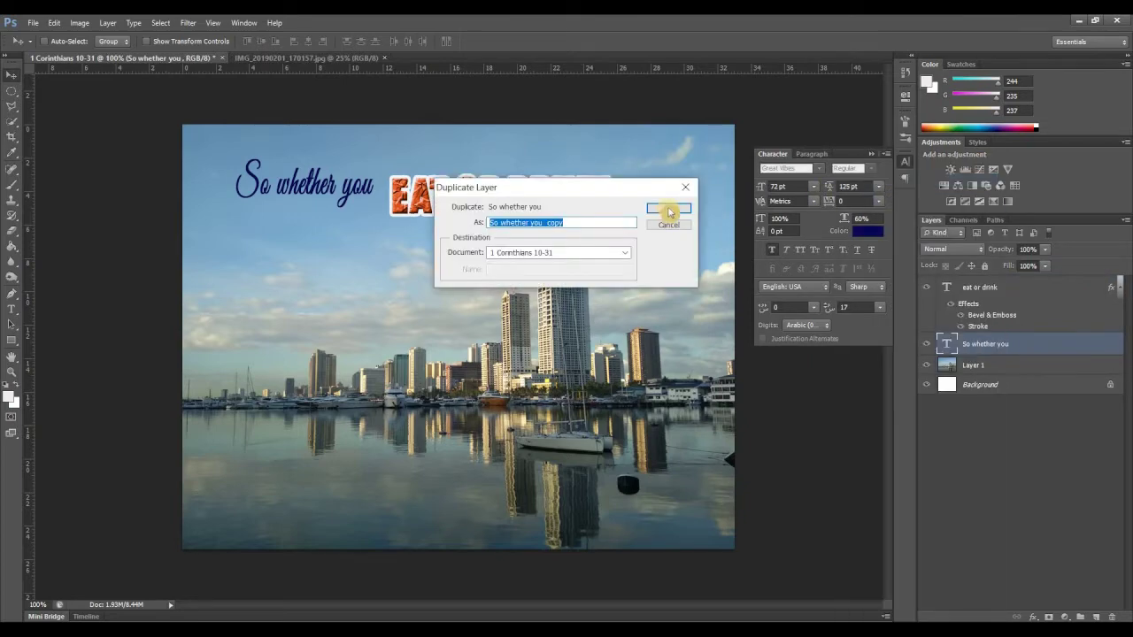
key(Escape)
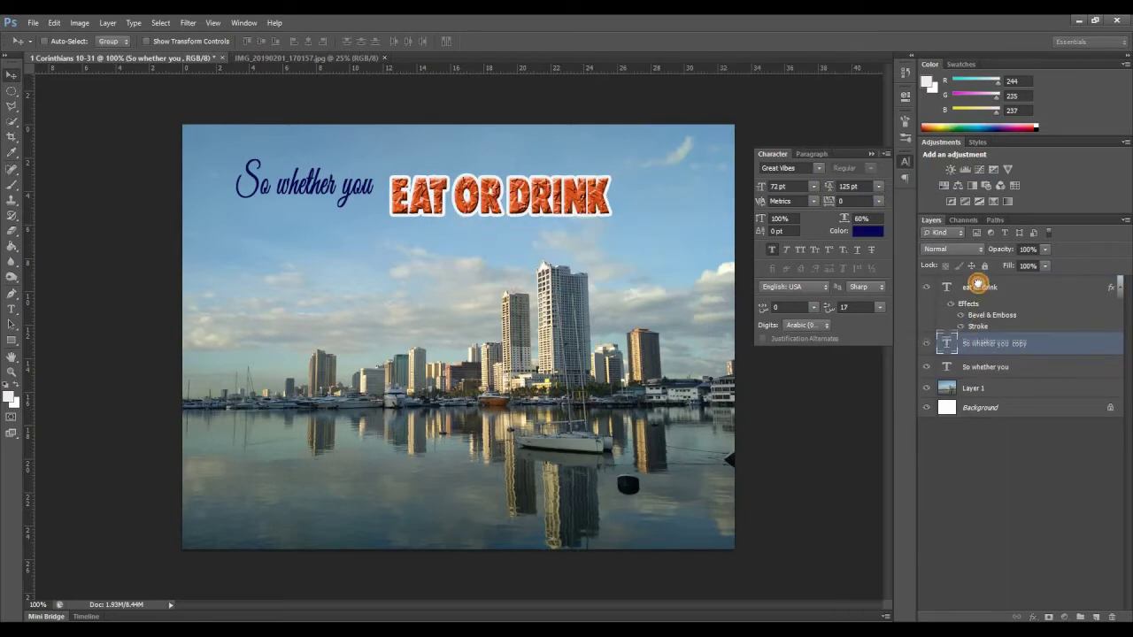
drag(999, 297, 1000, 281)
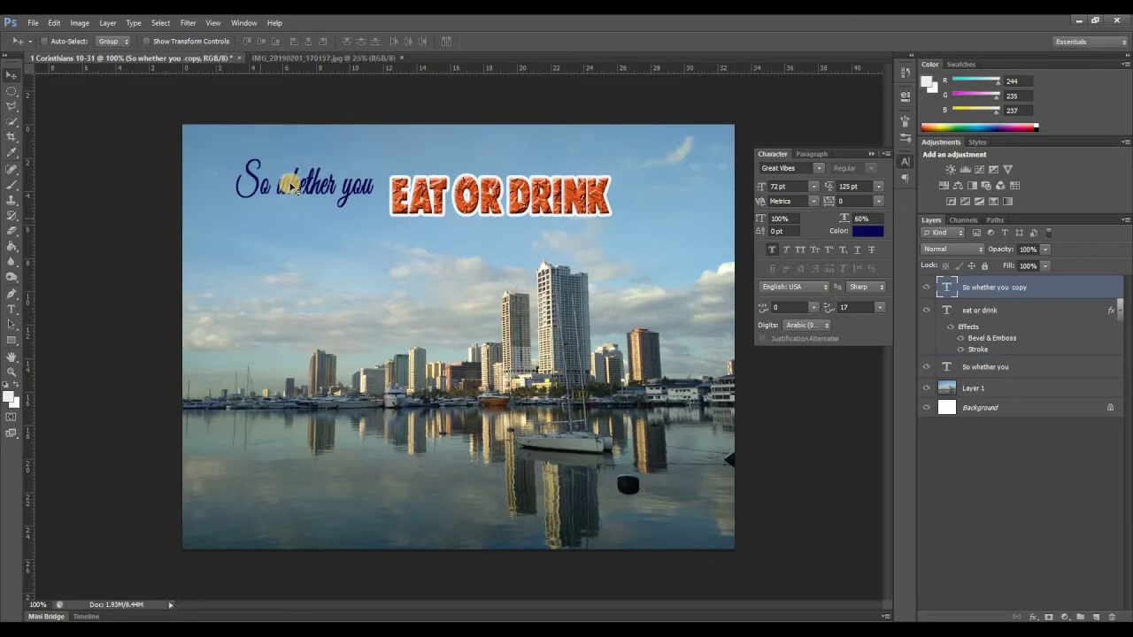
- Position the copied text below the first line and replace its wording with "or whatever you do,"
drag(328, 249, 339, 240)
click(12, 309)
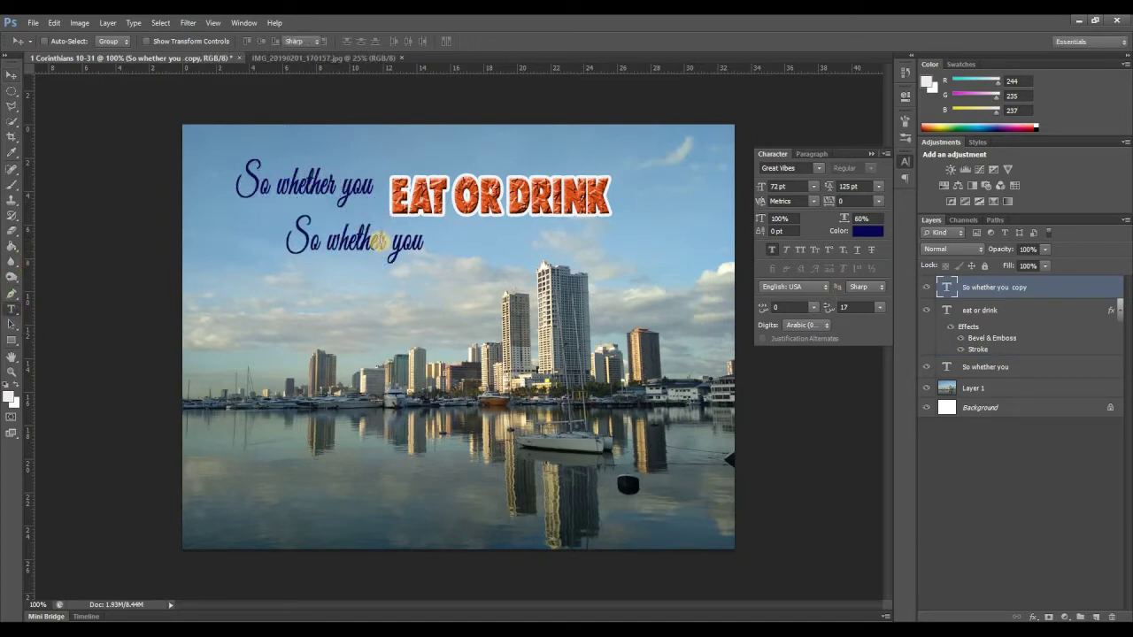
triple_click(378, 239)
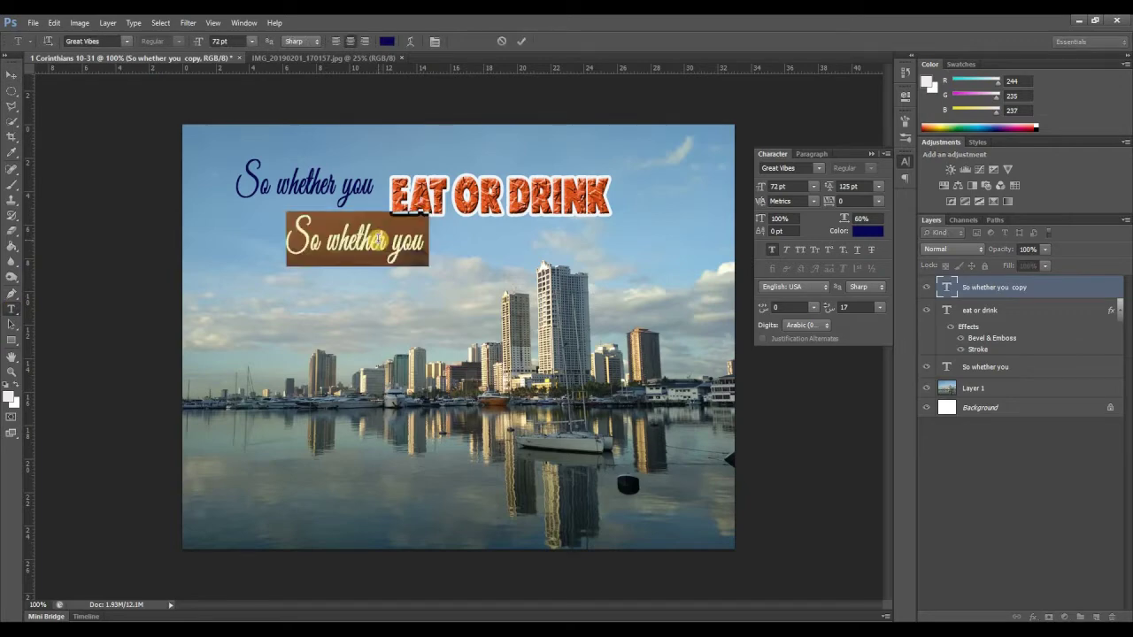
click(377, 239)
key(ctrl+a)
text(or whole)
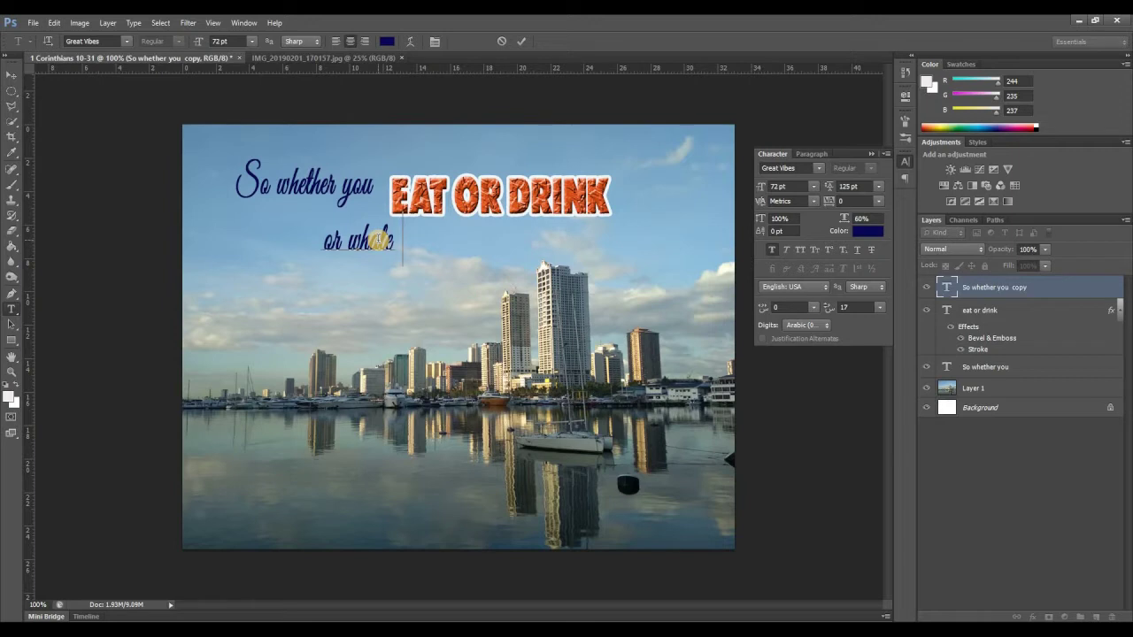
text(ver you do)
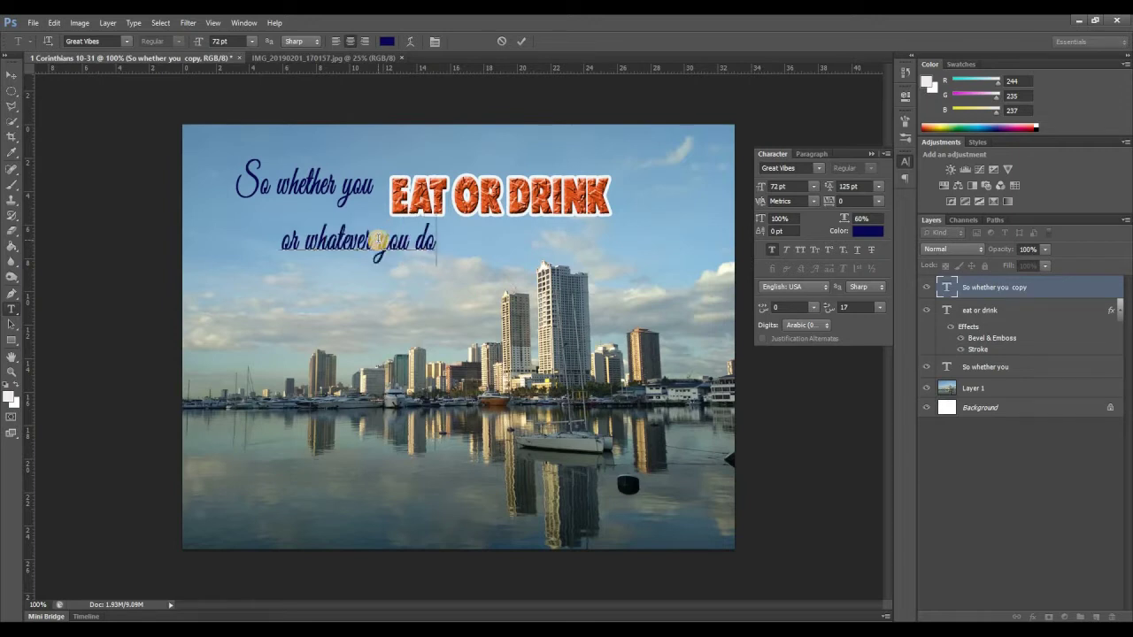
text(,)
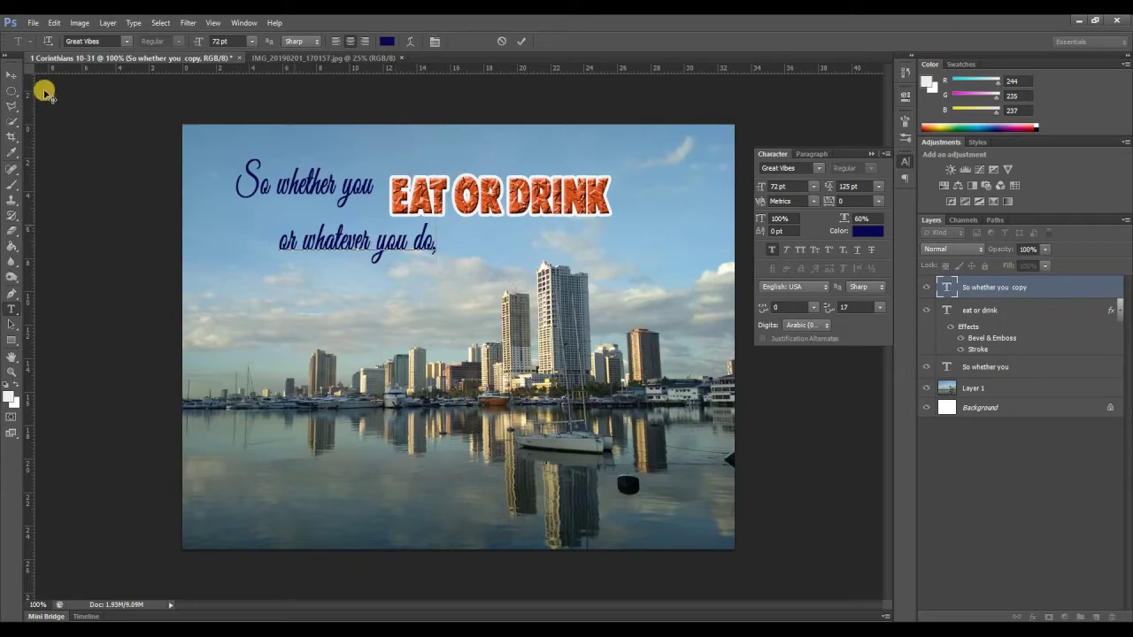
click(10, 76)
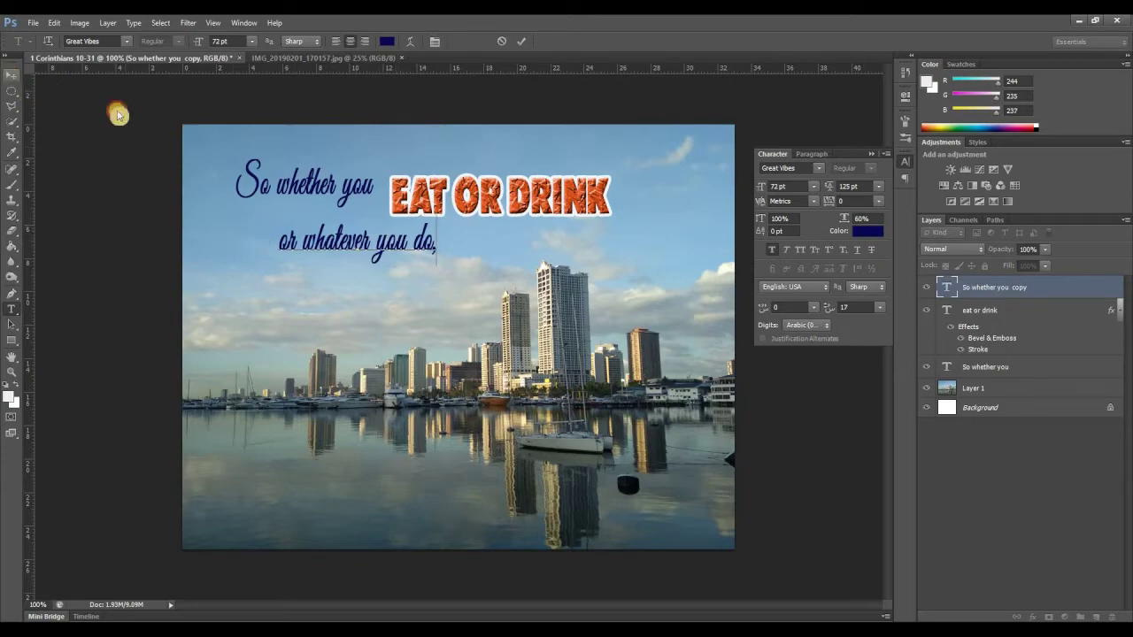
- Set the "or whatever you do," text to Microsoft New Tai Lue at 100 pt and move it right, beneath "eat or drink"
click(822, 170)
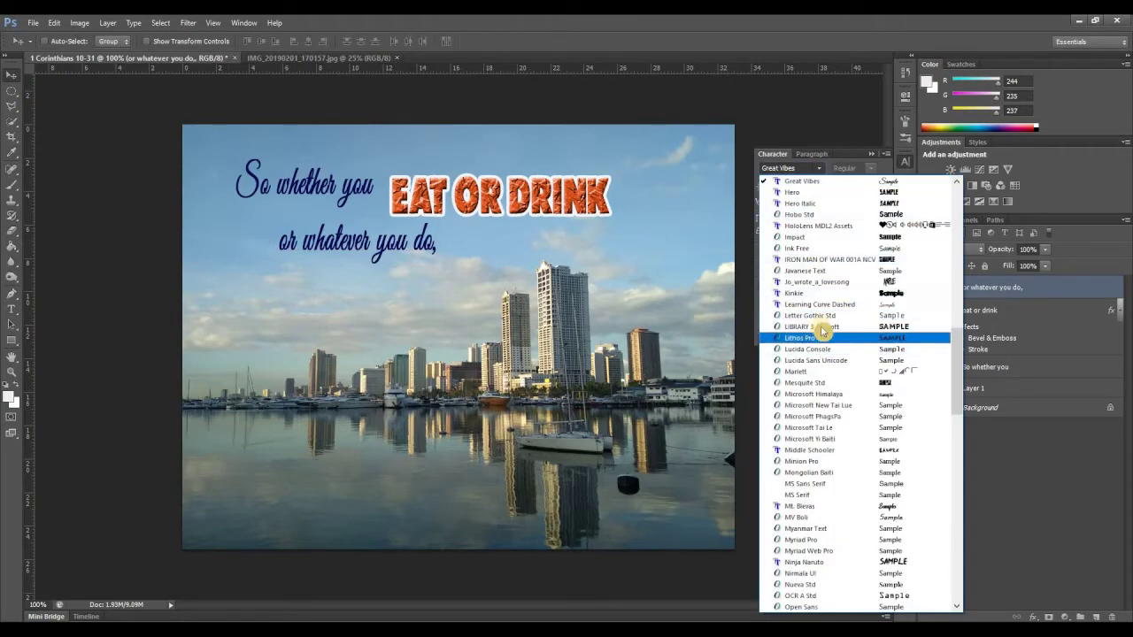
click(828, 405)
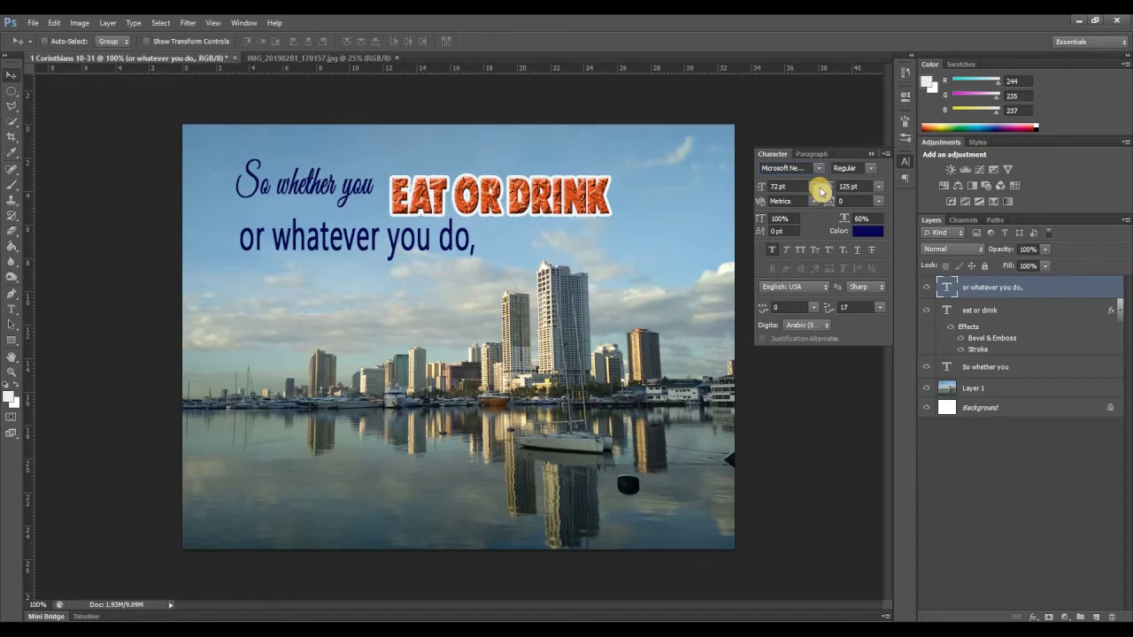
click(812, 186)
click(812, 186)
click(761, 185)
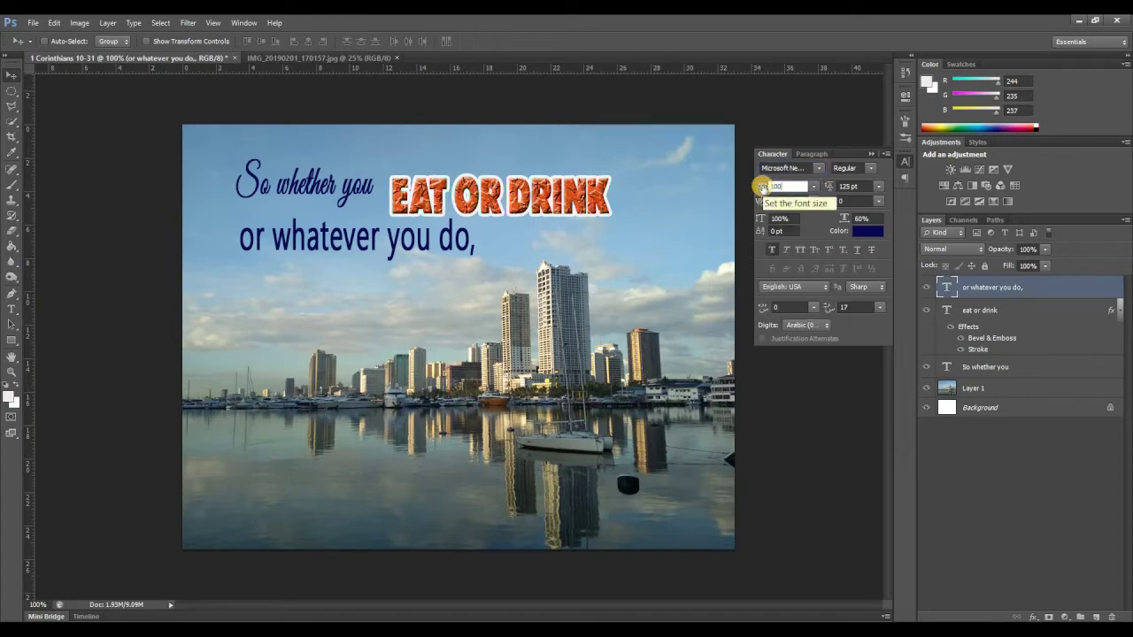
text(100)
key(Return)
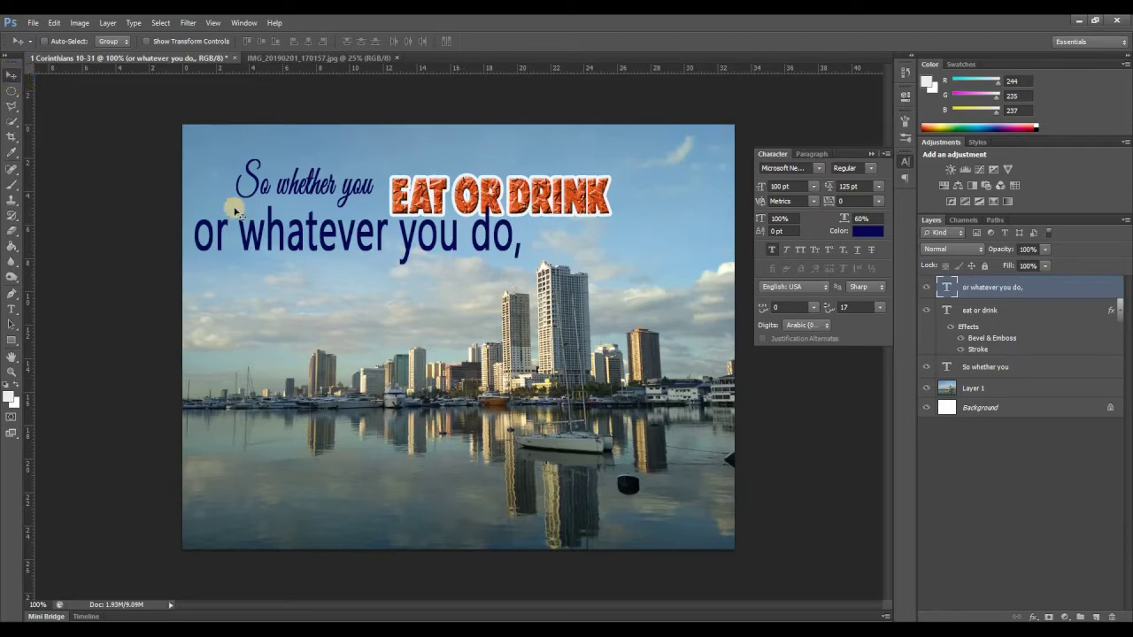
drag(372, 249, 407, 246)
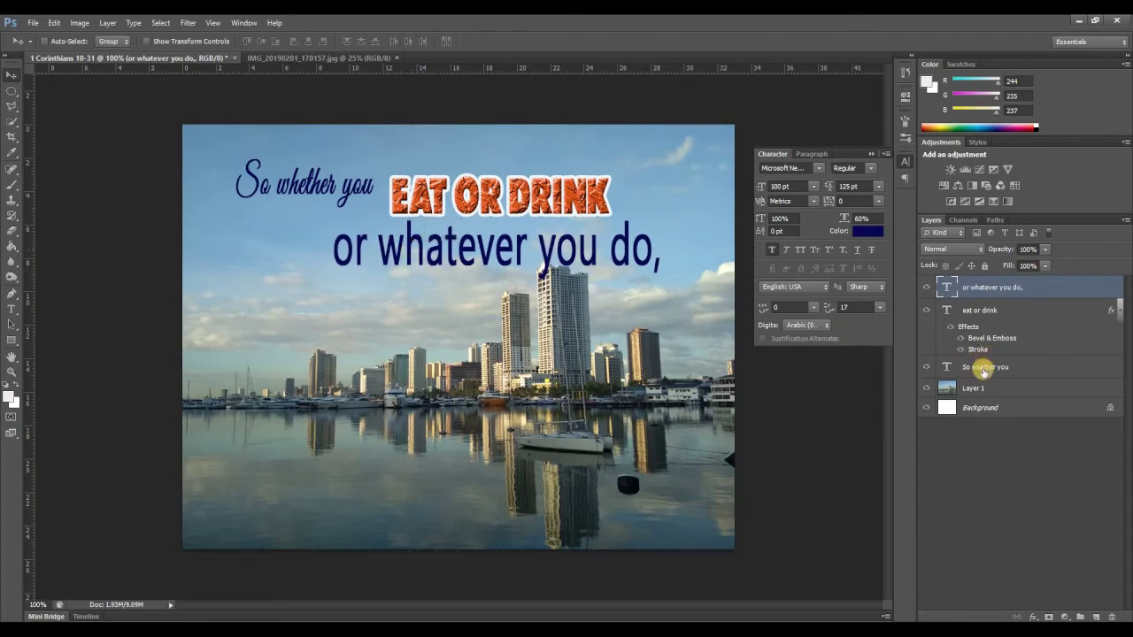
- Set the "So whether you" text to 100 pt and move it slightly down
click(980, 368)
click(787, 186)
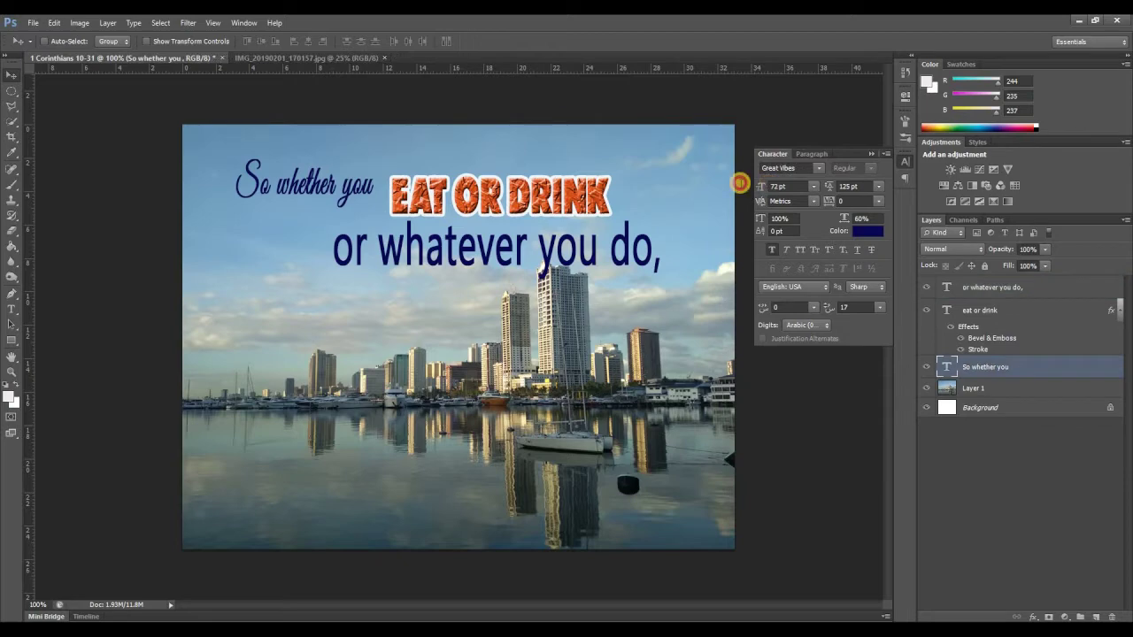
text(100)
key(Return)
click(319, 190)
drag(323, 202, 331, 221)
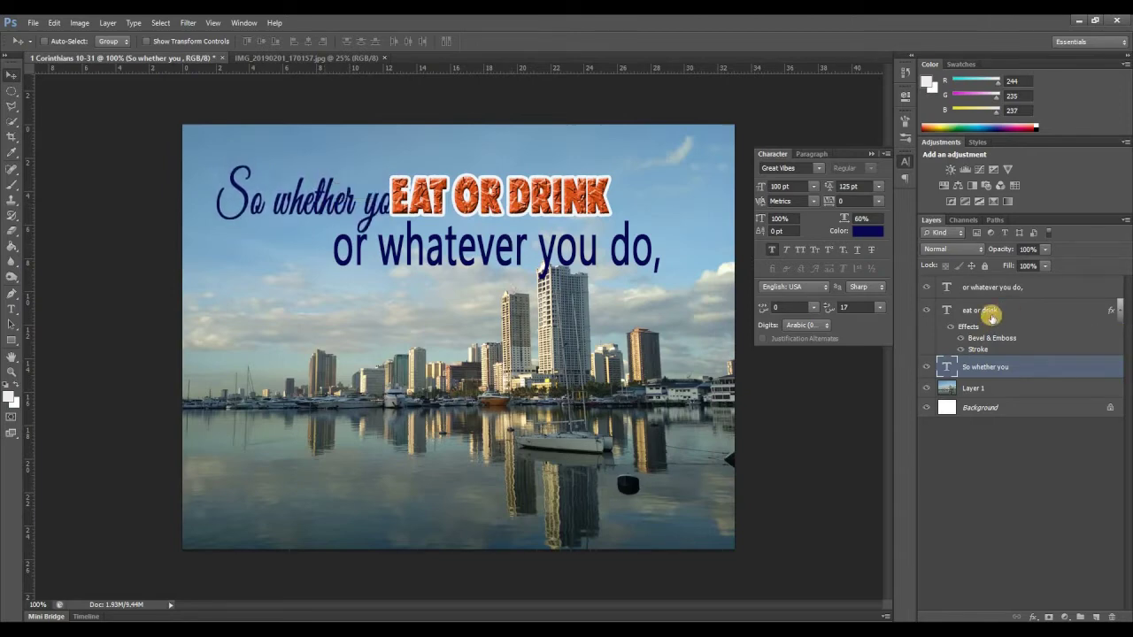
- Move the "or whatever you do," and "eat or drink" texts together right and down, clear of "So whether you"
click(991, 287)
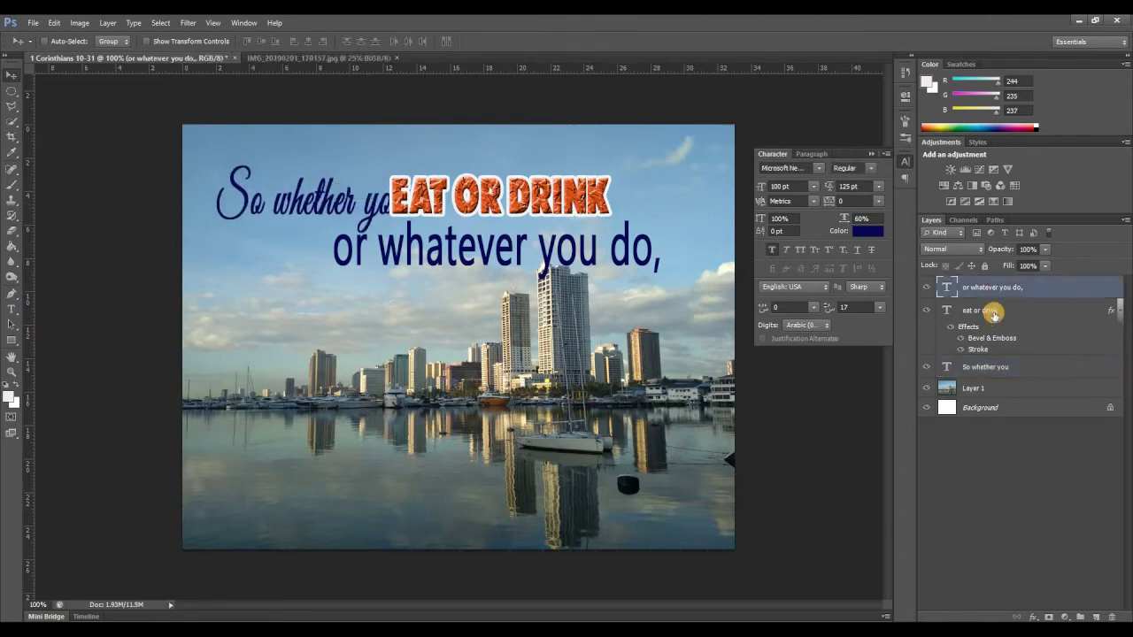
shift+click(995, 311)
drag(519, 294, 548, 268)
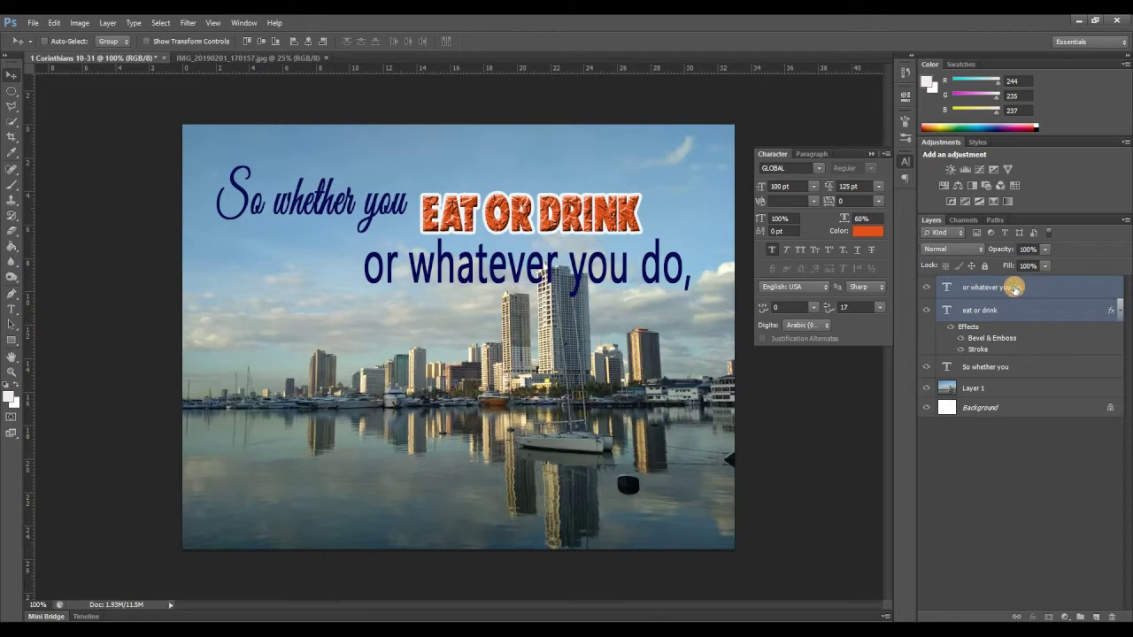
- Recolor the "or whatever you do," text to light aqua (93fef4)
click(1015, 288)
click(863, 233)
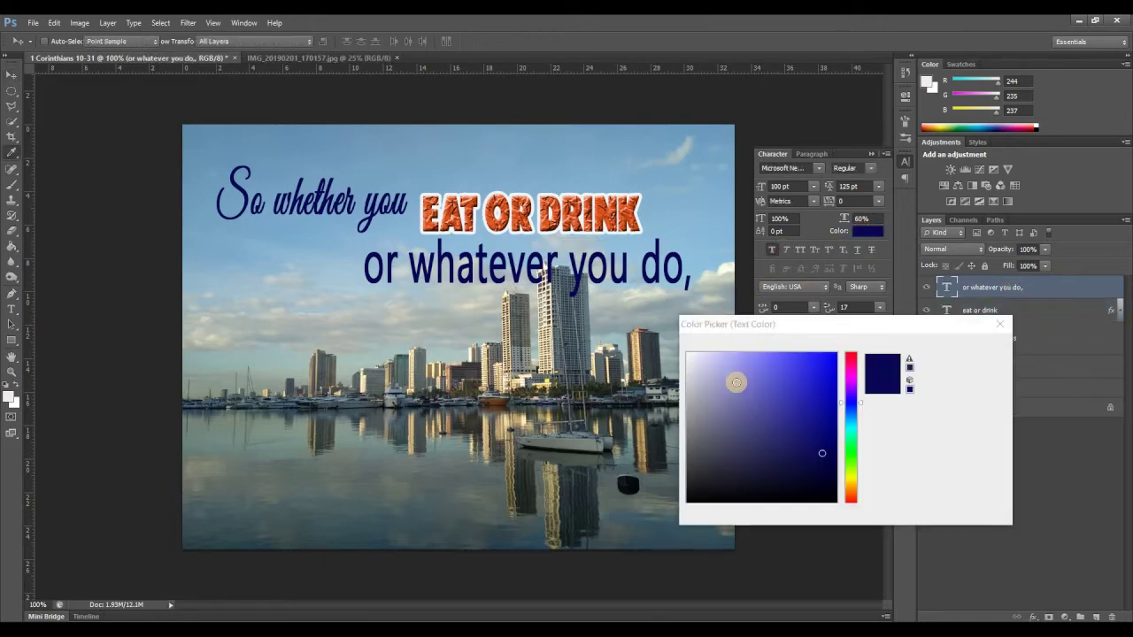
click(723, 360)
click(723, 360)
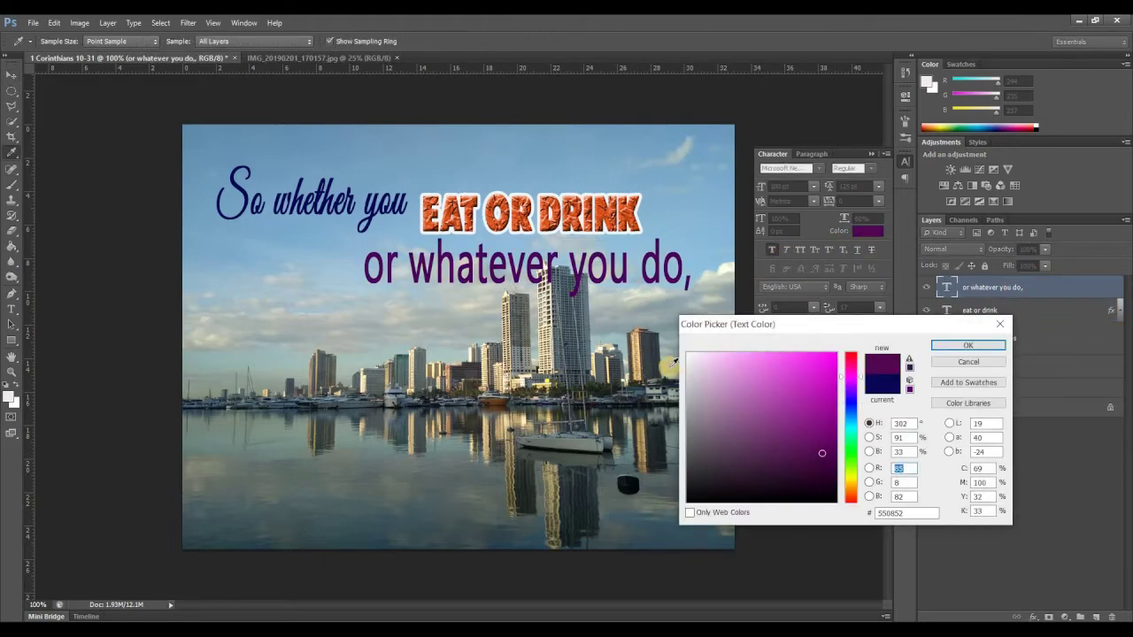
click(692, 367)
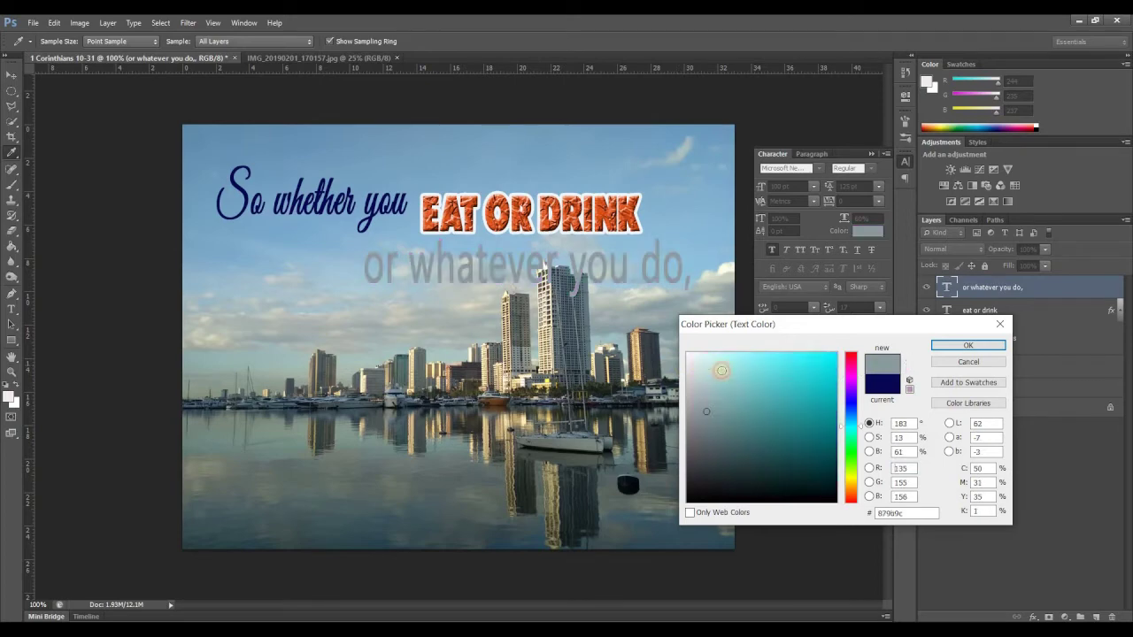
click(704, 365)
click(753, 452)
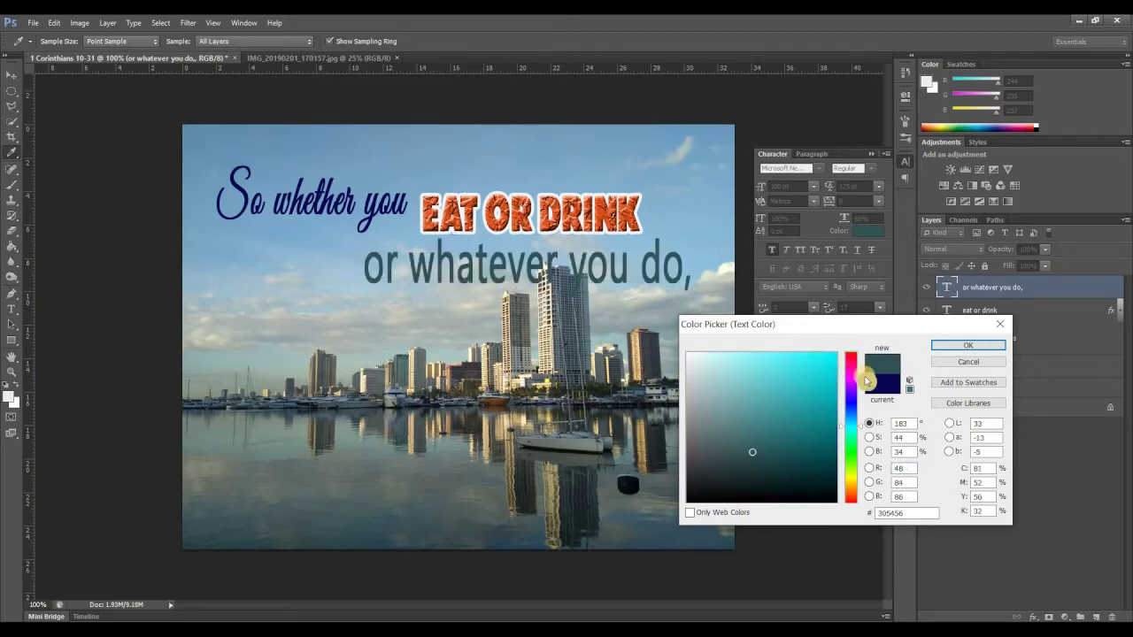
click(852, 453)
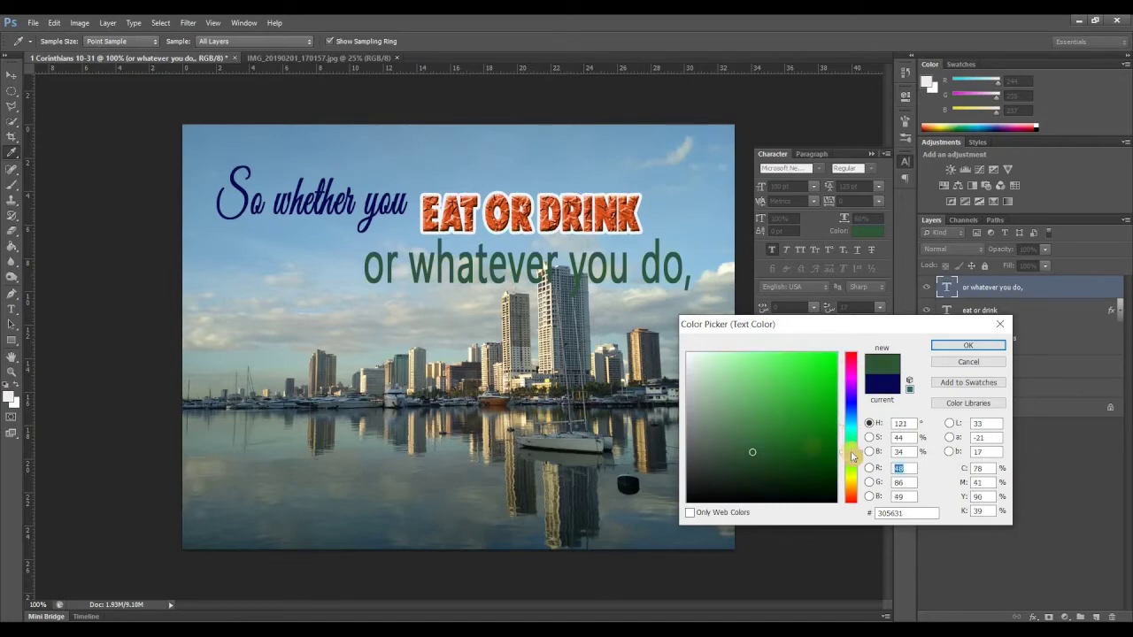
click(784, 356)
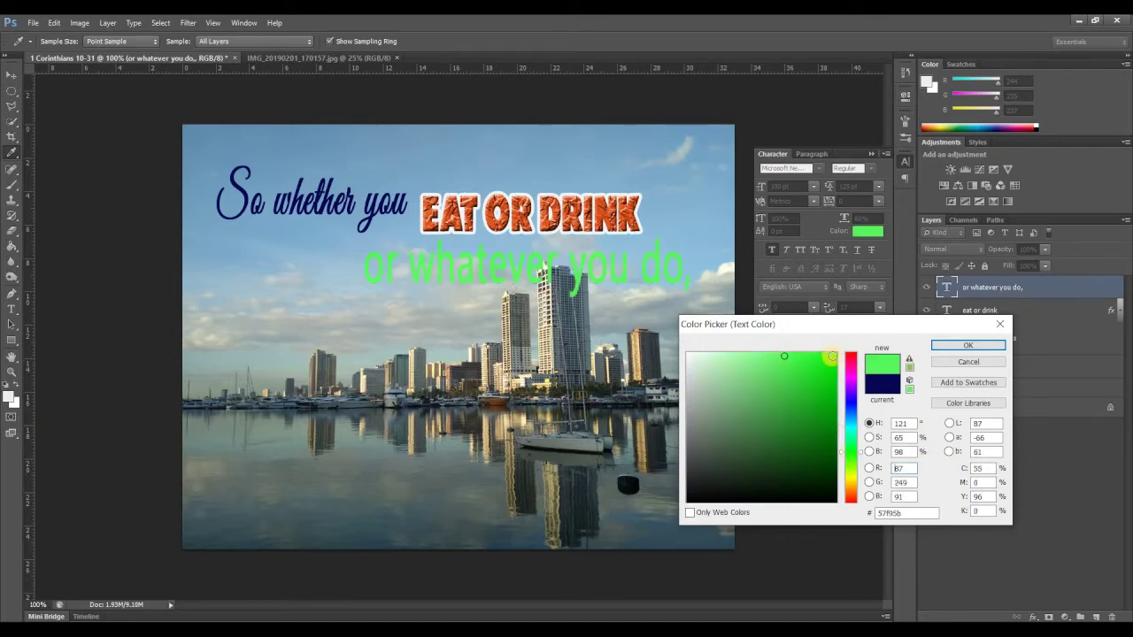
click(675, 358)
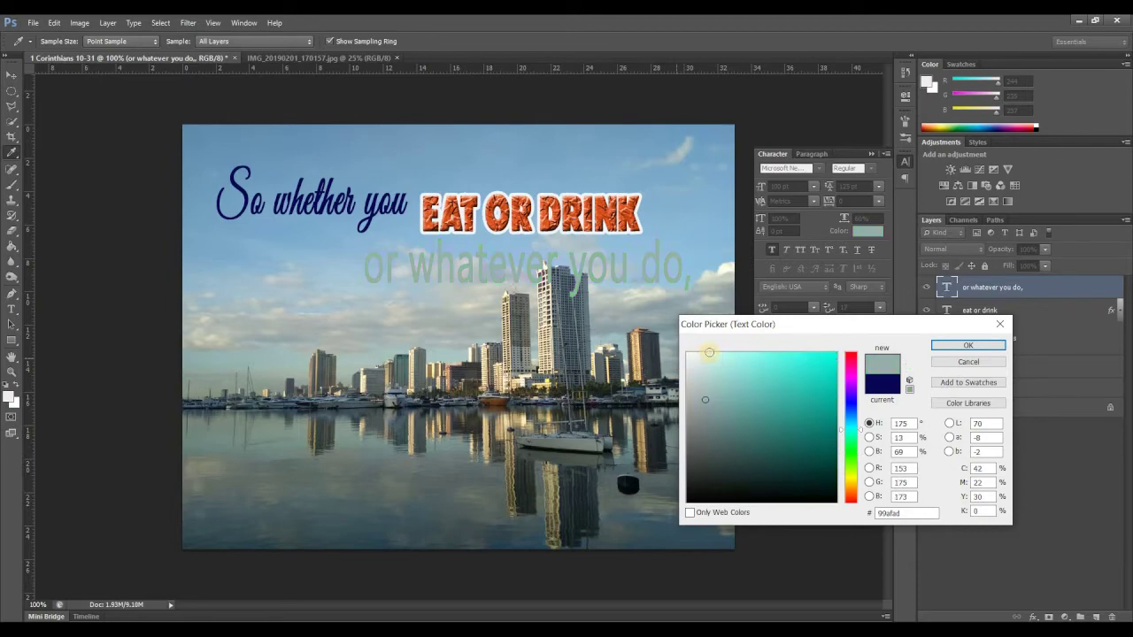
click(748, 352)
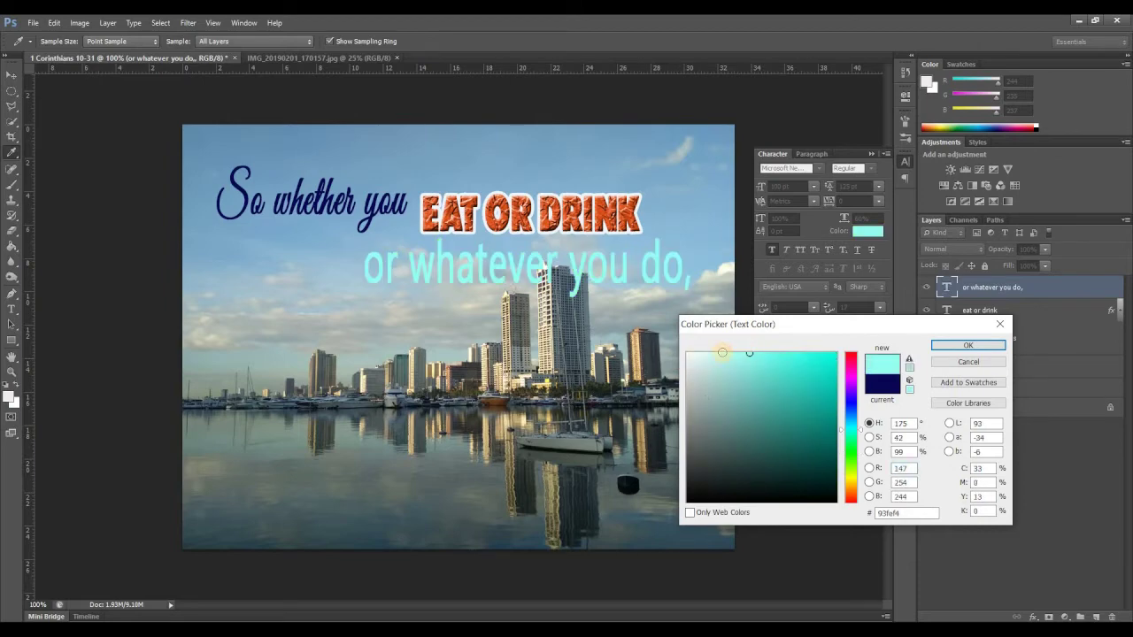
click(983, 346)
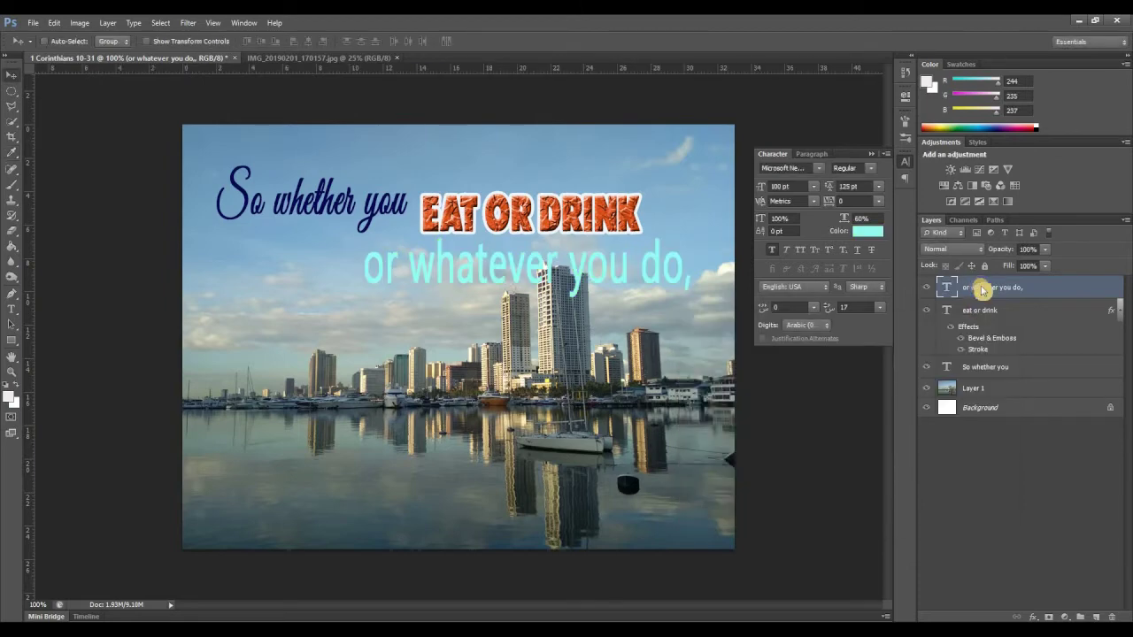
- Add a 5 px outside stroke in brown (6e5928) to the "or whatever you do," text and nudge it slightly left and down
right_click(976, 285)
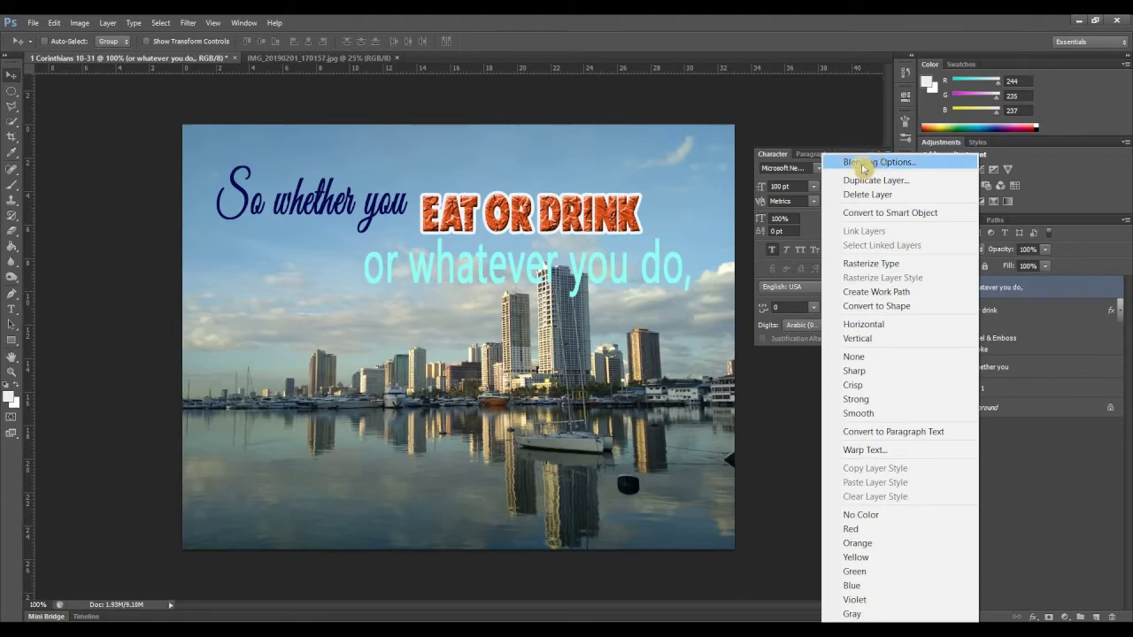
key(Escape)
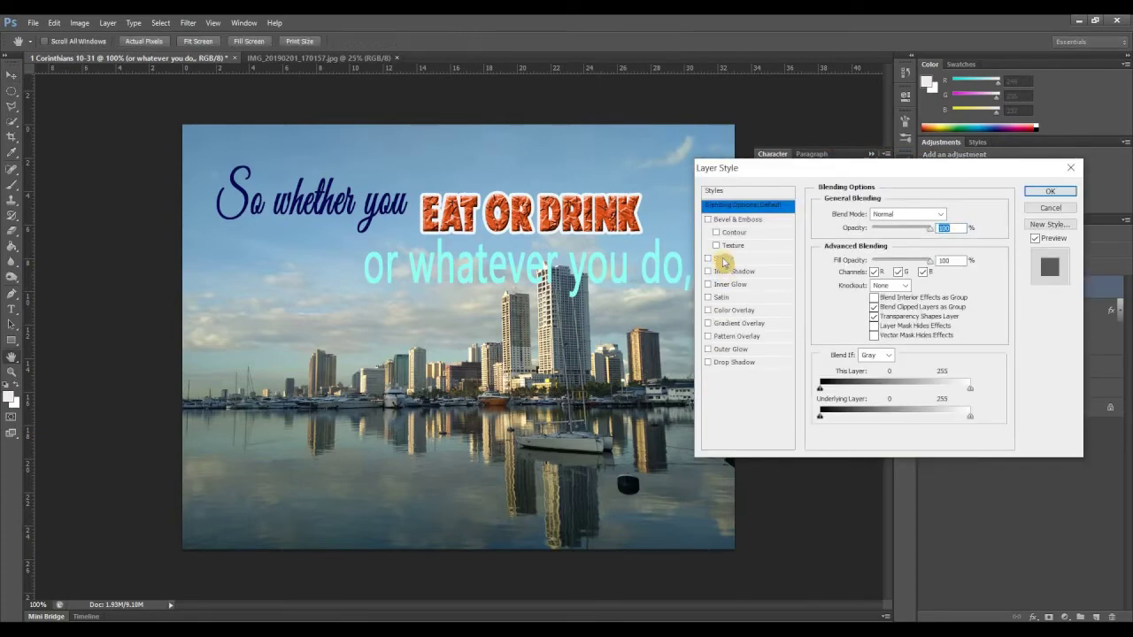
click(723, 257)
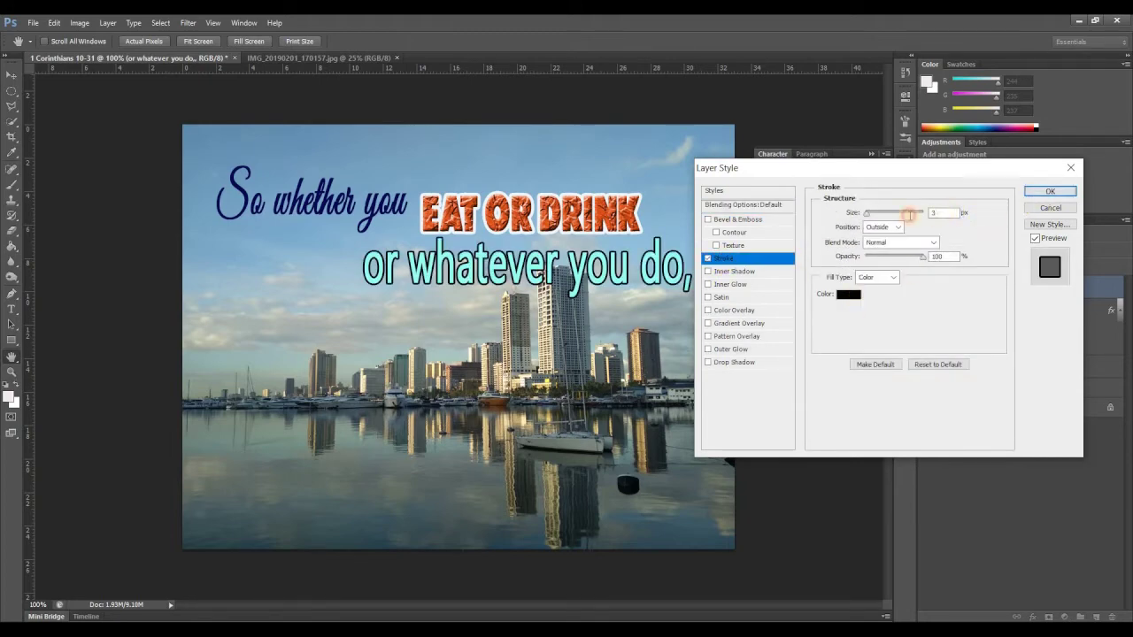
click(853, 296)
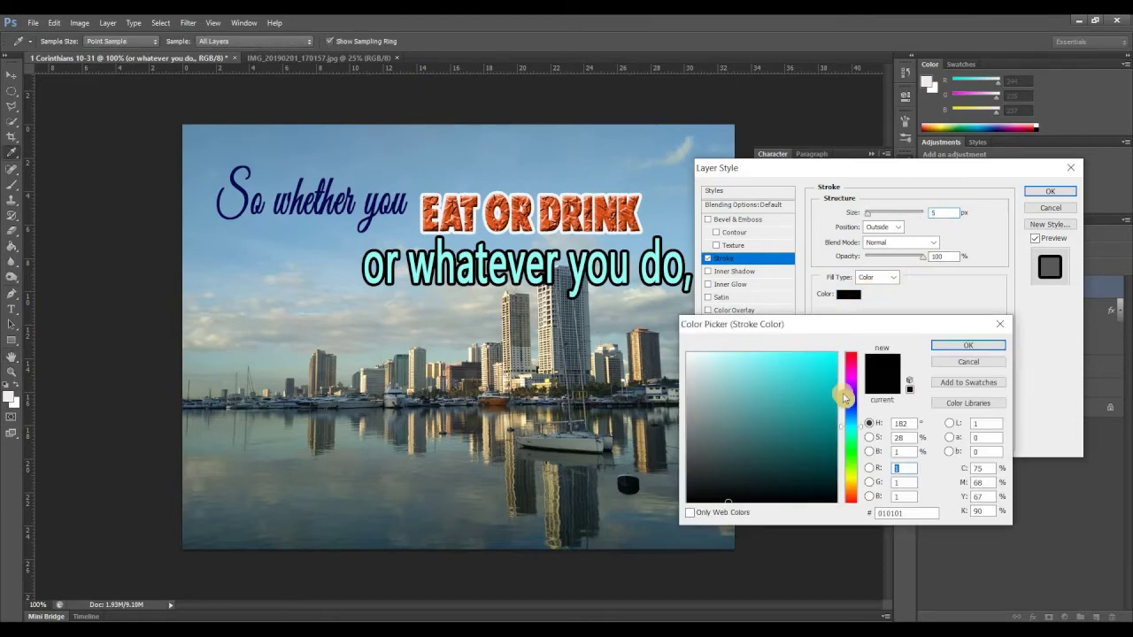
click(851, 485)
click(816, 370)
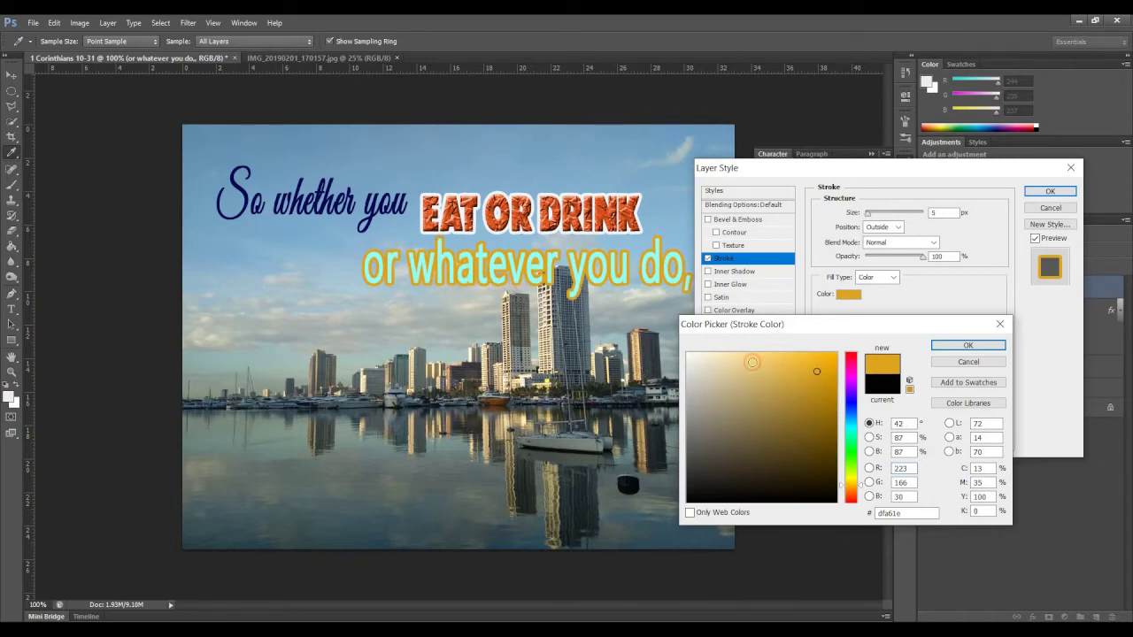
click(751, 362)
click(782, 438)
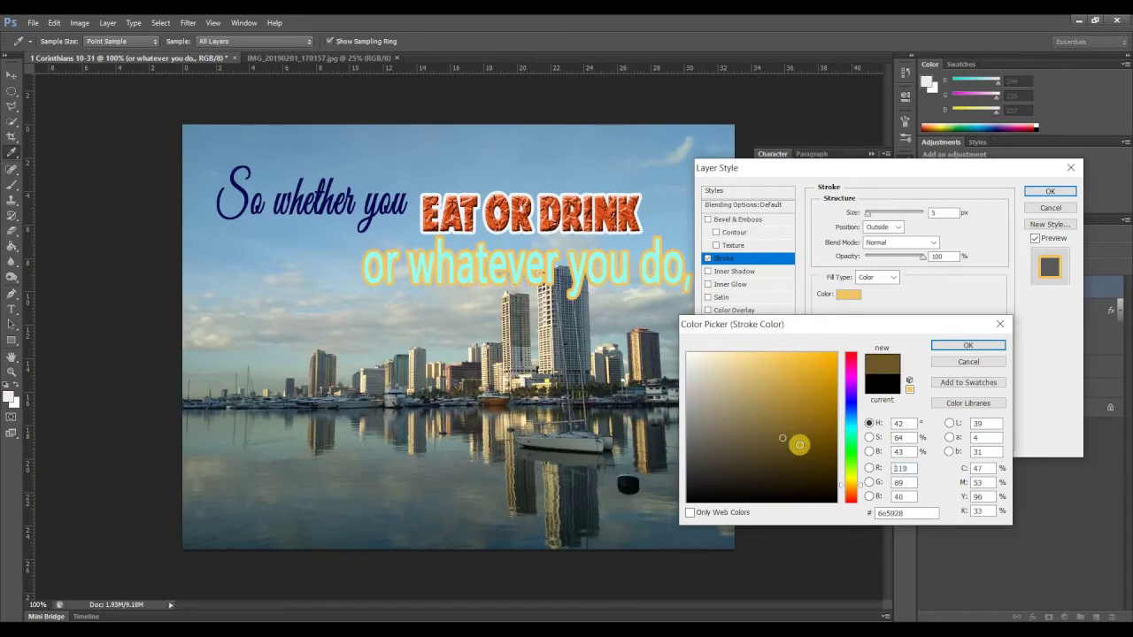
click(948, 348)
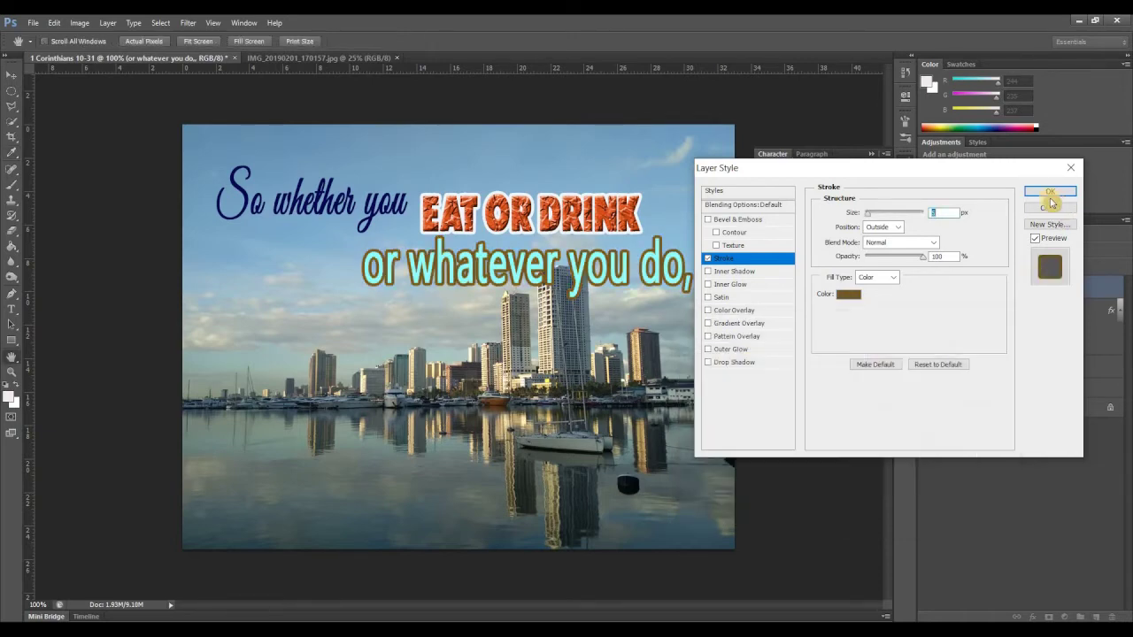
click(1047, 193)
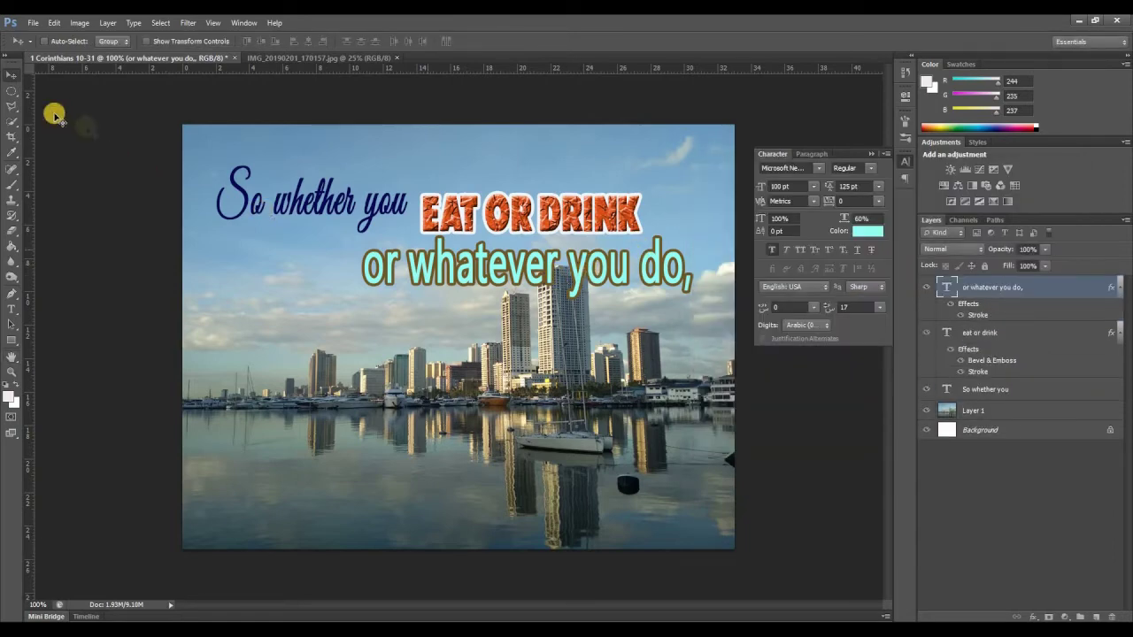
drag(447, 278, 451, 281)
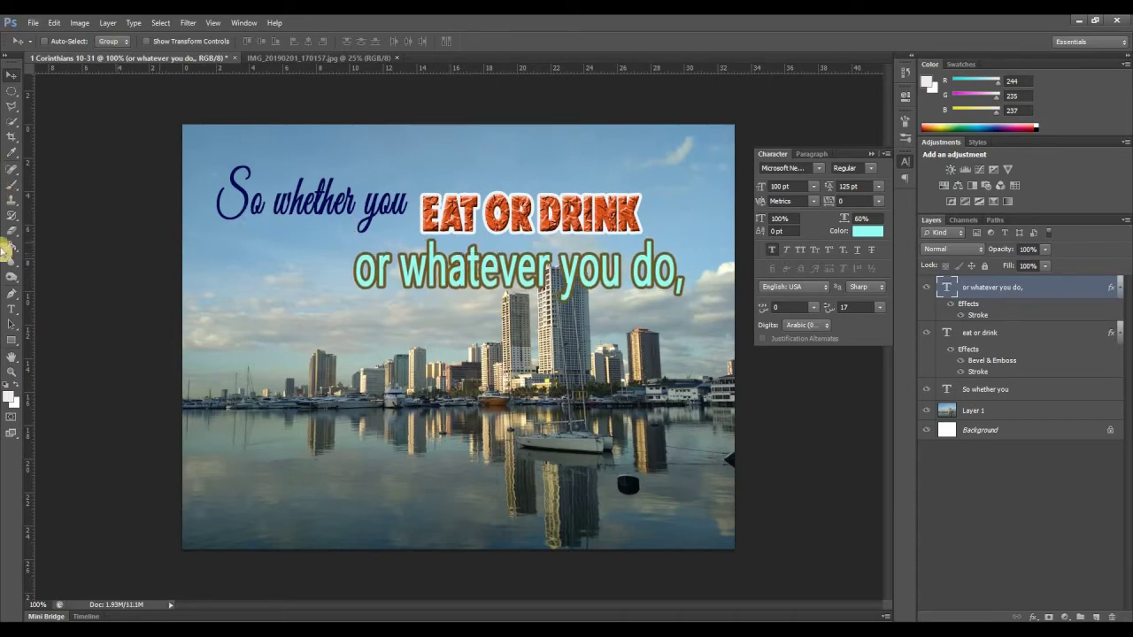
- Add a new text reading "do it all" and move it right and down, to the lower left of "or whatever you do,"
click(11, 310)
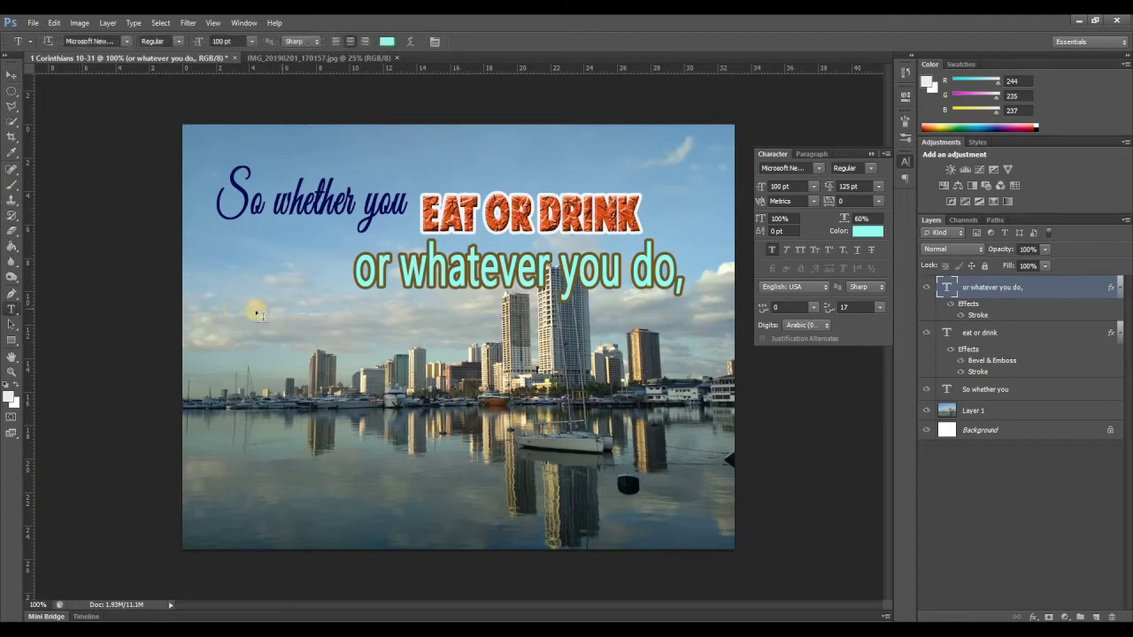
click(325, 315)
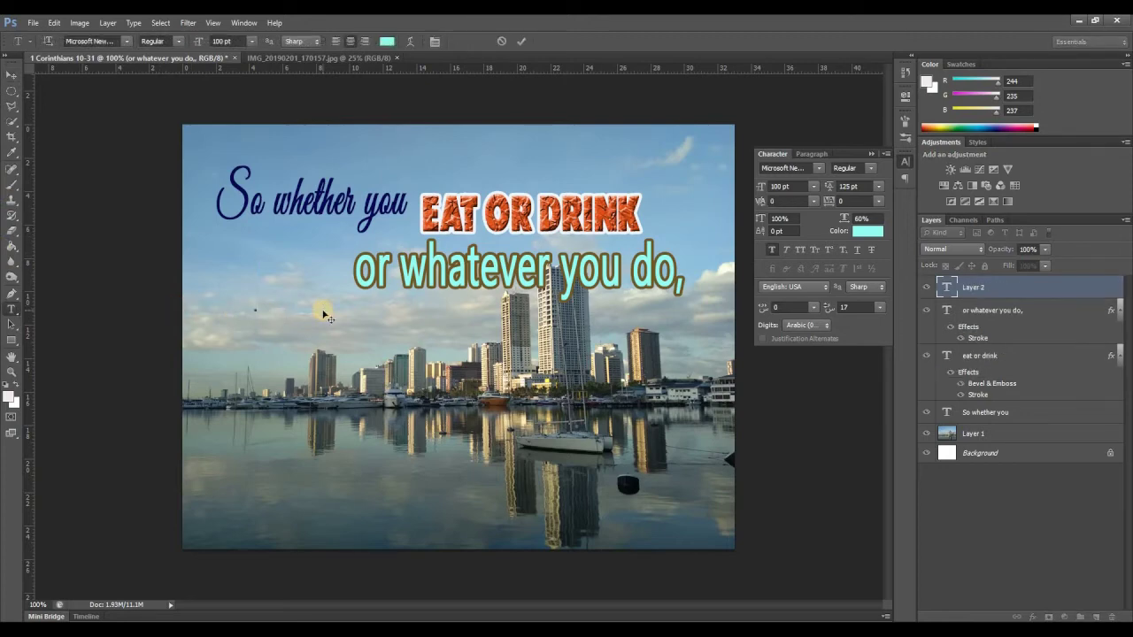
text(lo)
text( it )
text(all)
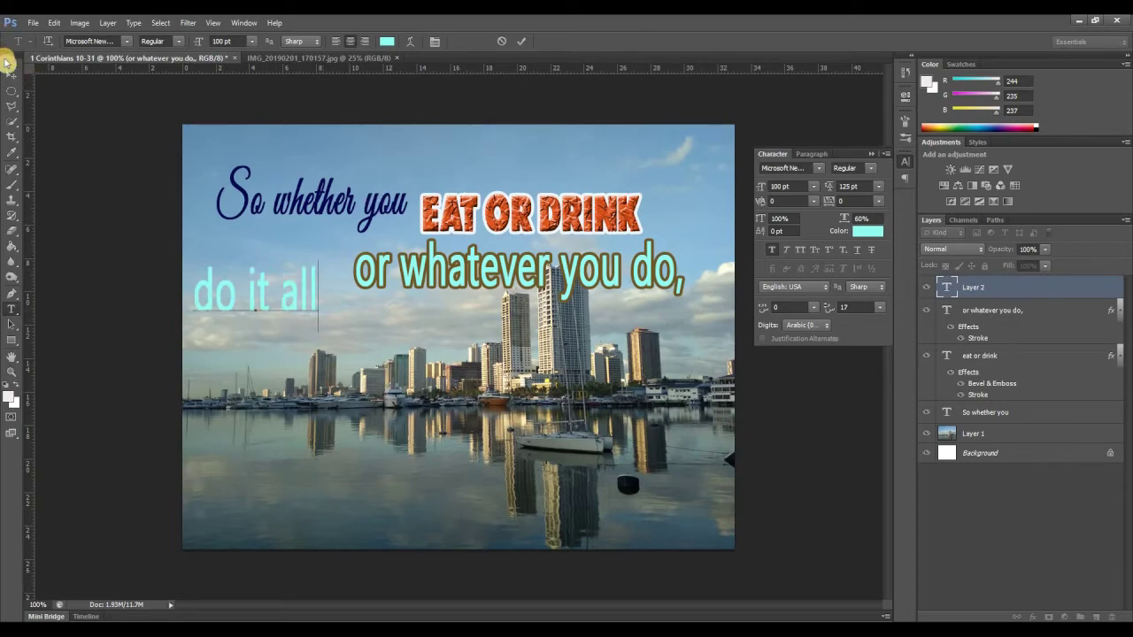
click(12, 80)
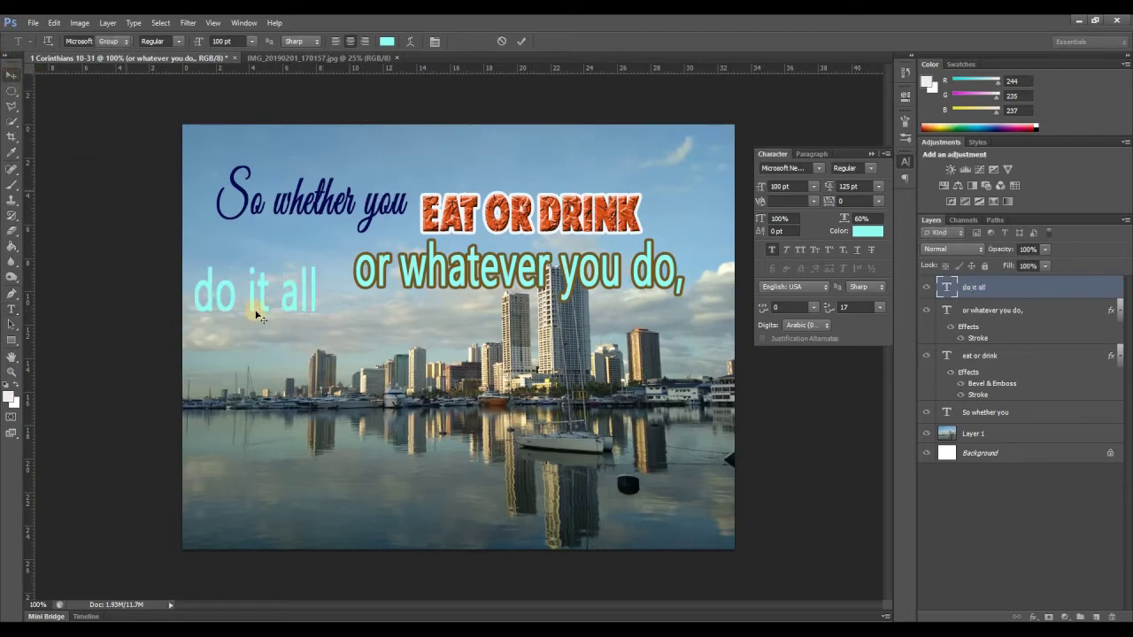
drag(269, 308, 319, 343)
- Recolor the "do it all" text to deep pink (c21e63)
click(868, 232)
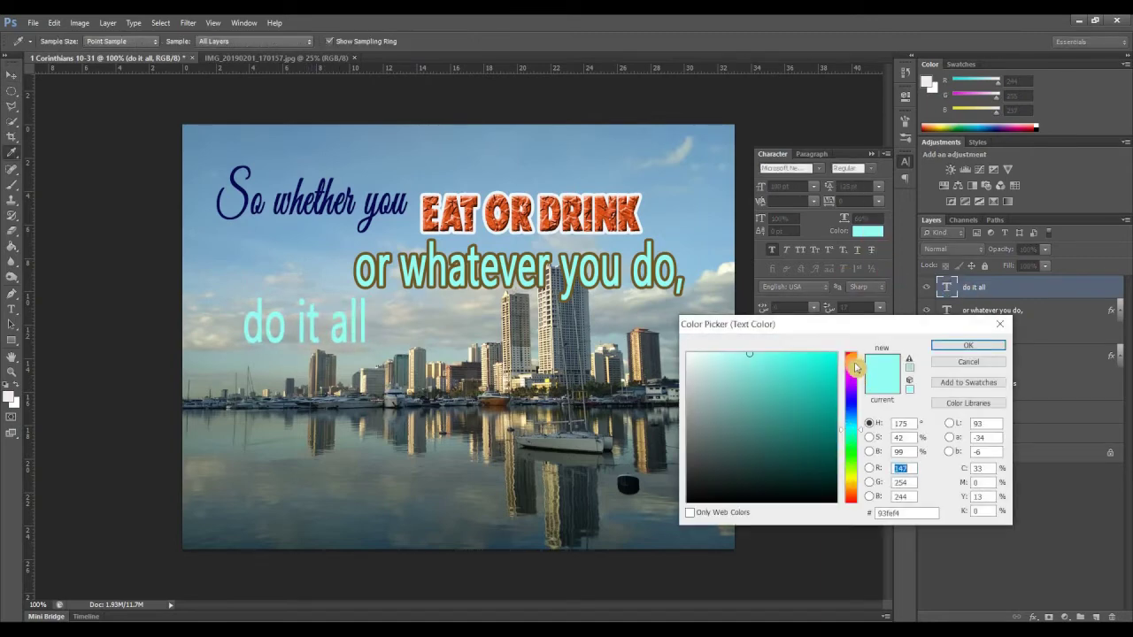
click(852, 363)
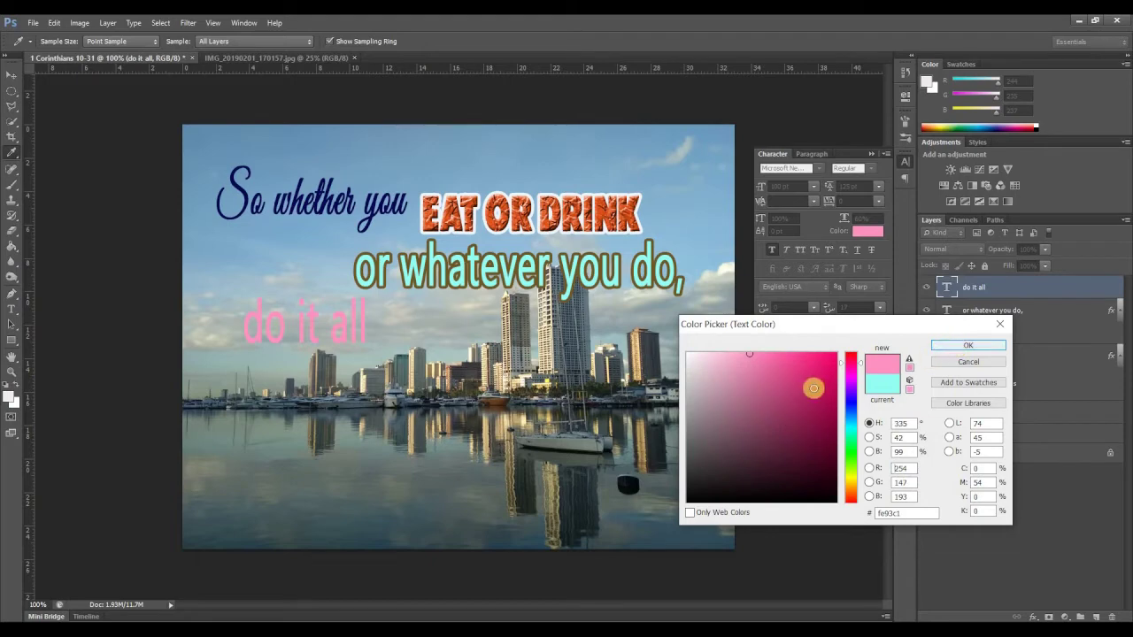
click(813, 388)
click(948, 350)
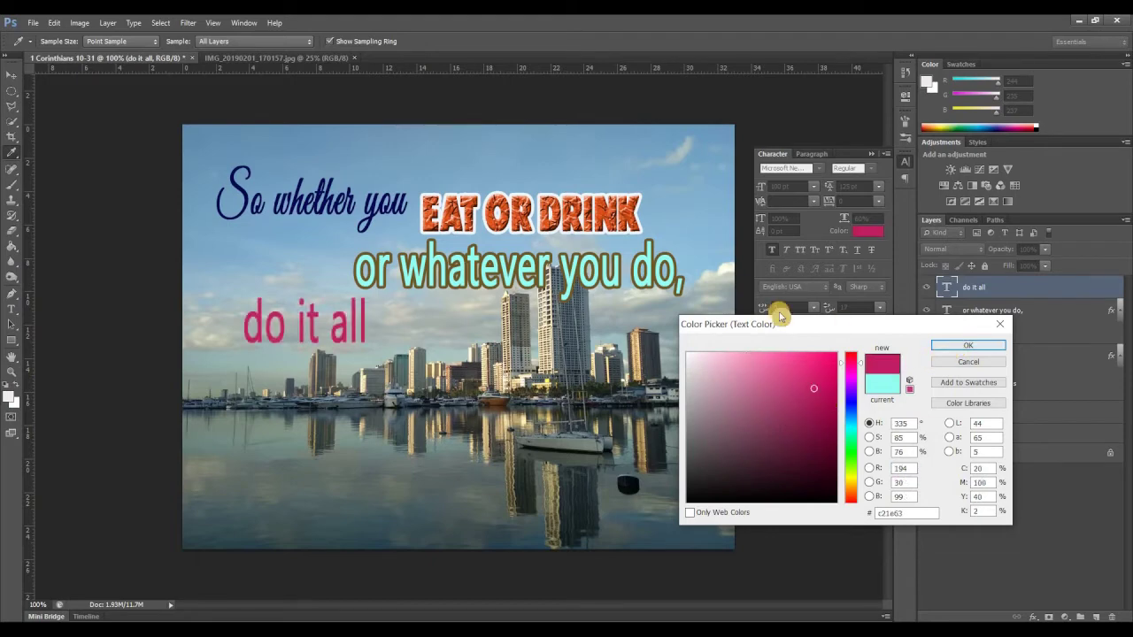
key(v)
- Try the fonts AR JULIAN, AR BERKLEY and AR CHRISTY on the "do it all" text
click(819, 168)
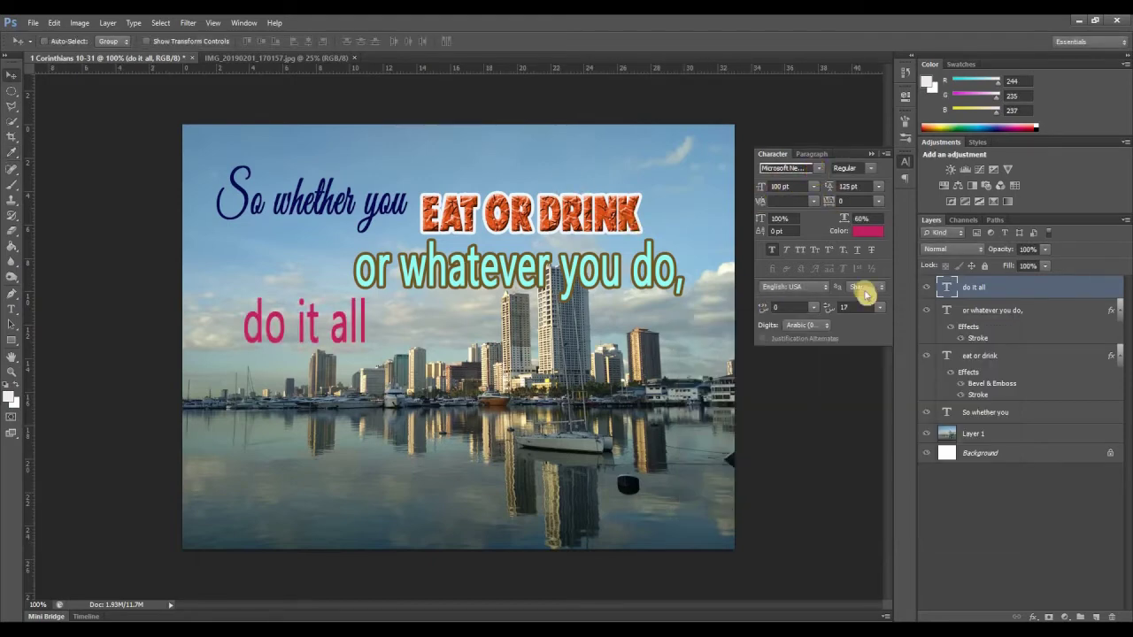
scroll(860, 347, up, 5)
scroll(864, 346, up, 15)
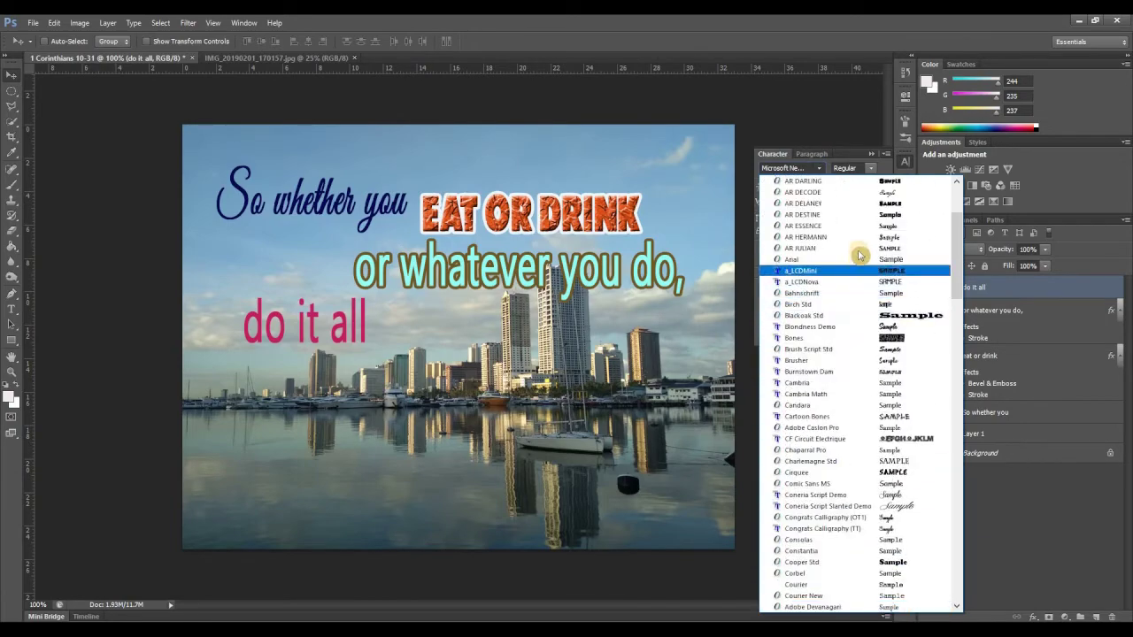
click(858, 248)
click(820, 169)
scroll(885, 354, up, 2)
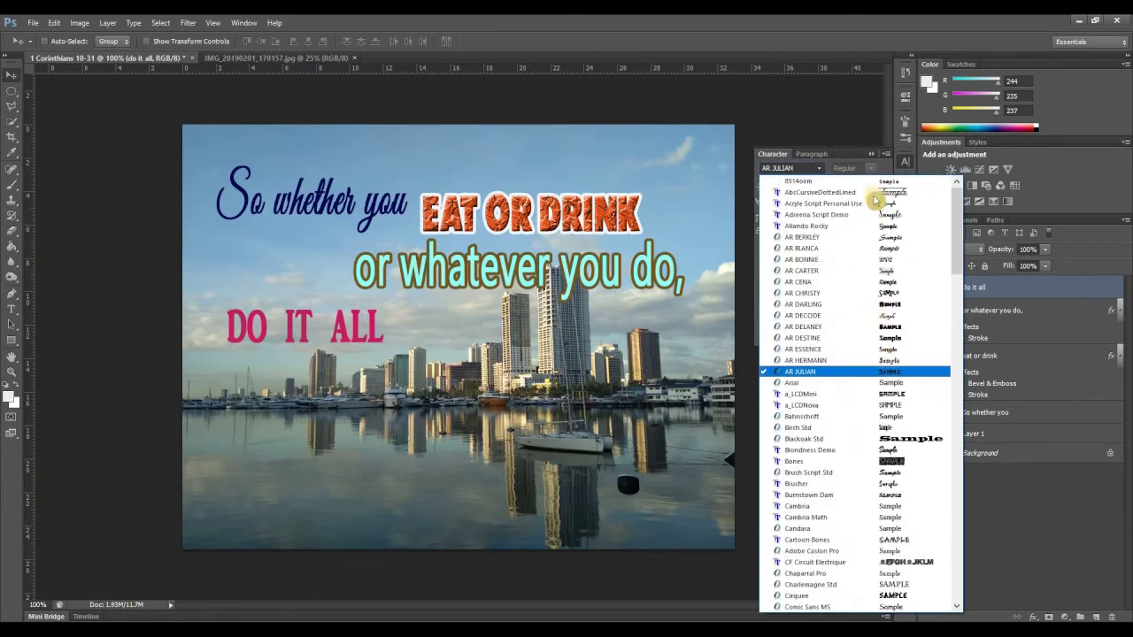
click(872, 237)
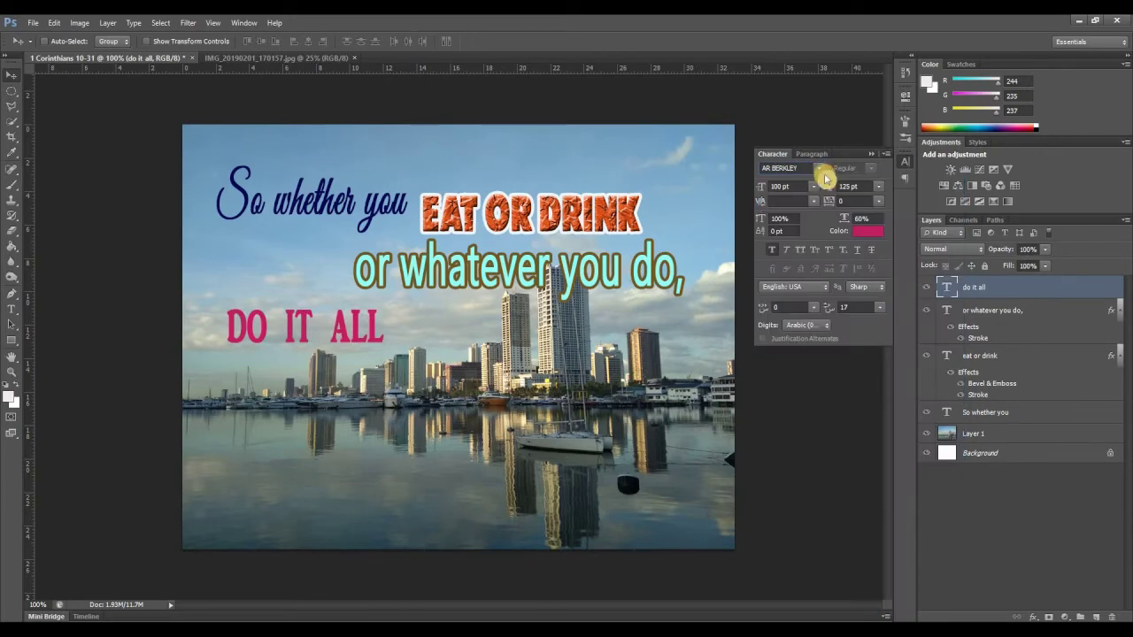
click(819, 169)
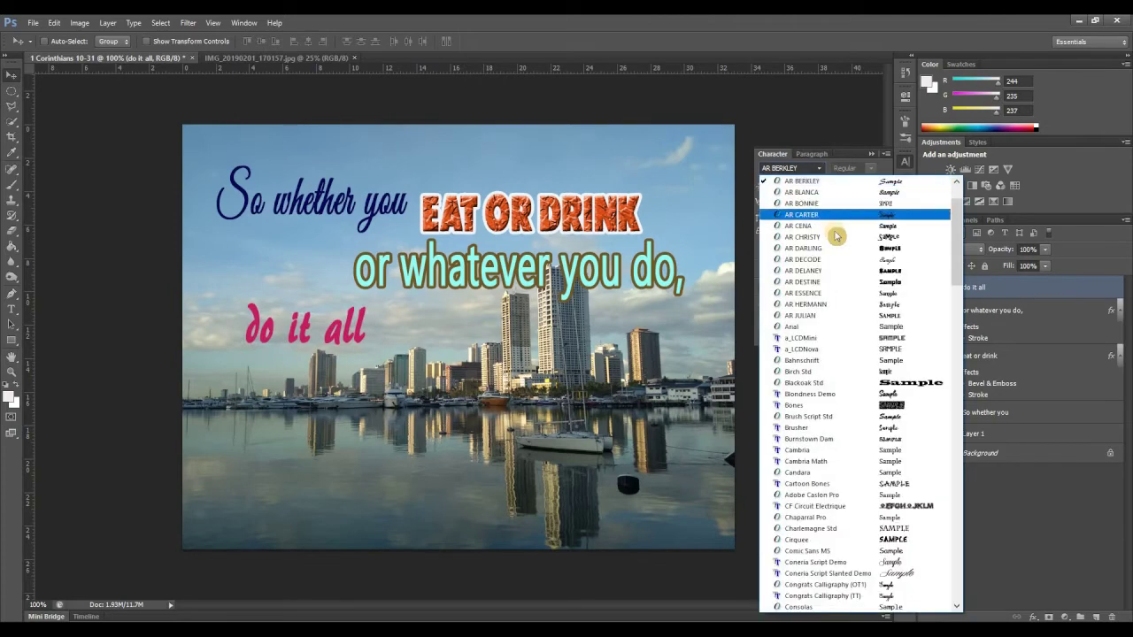
click(835, 237)
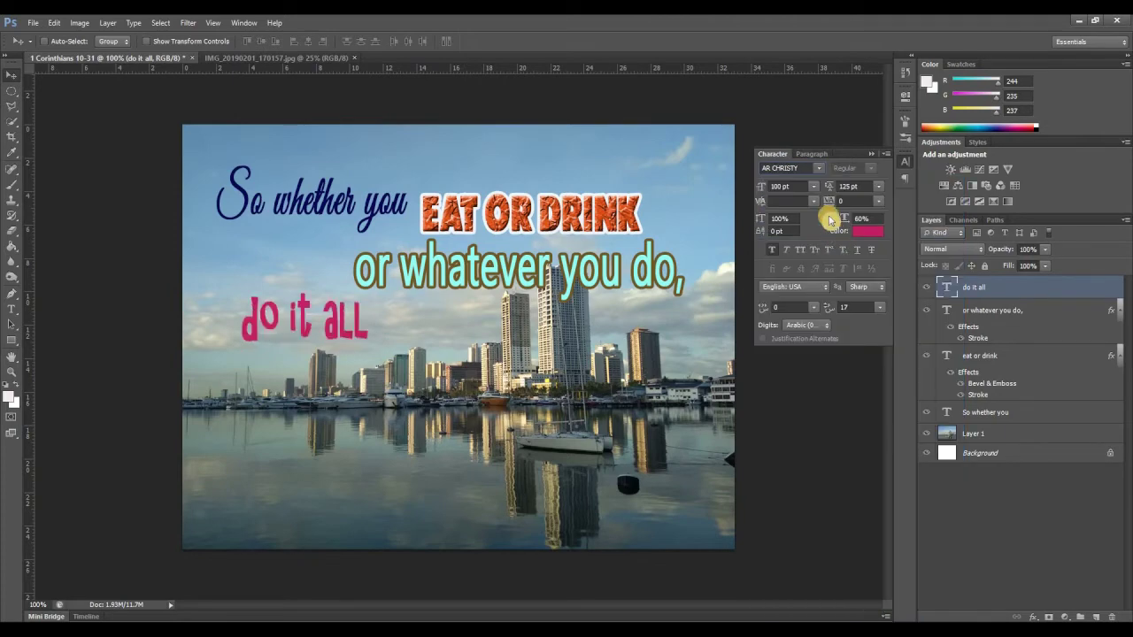
- Try the Blondness Demo font on the "do it all" text and switch it to Courier
click(818, 168)
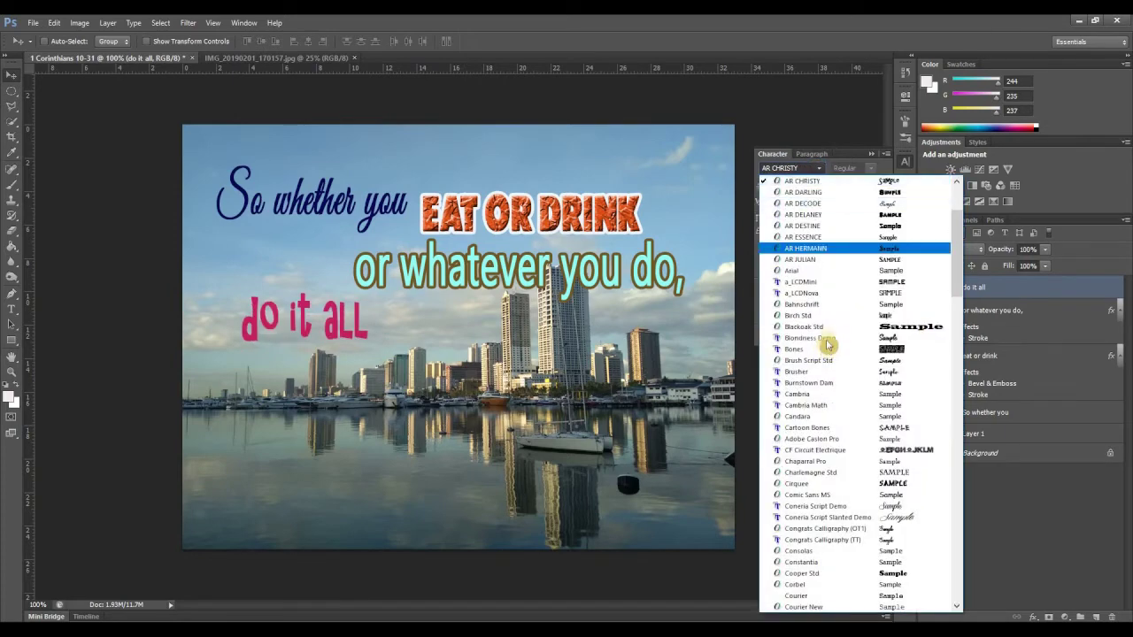
click(823, 328)
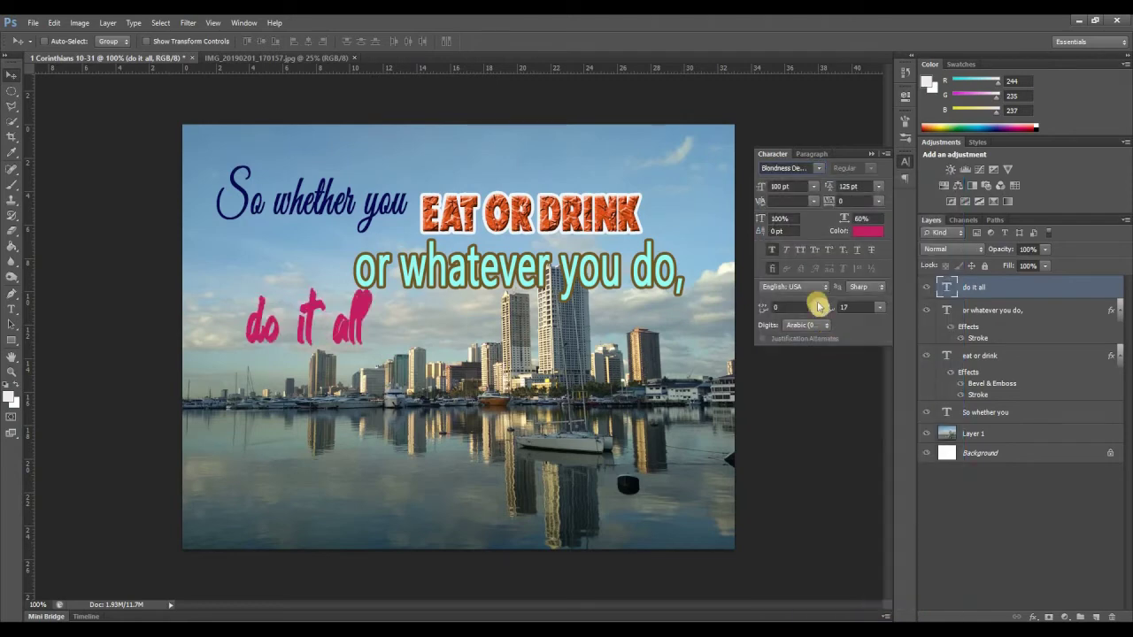
click(818, 170)
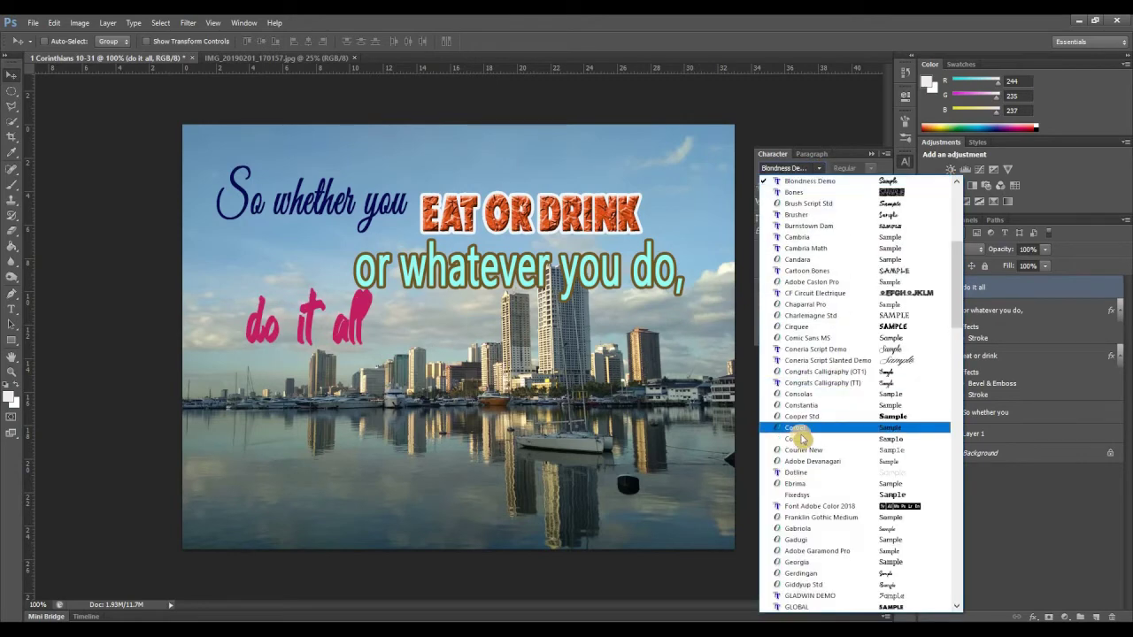
click(801, 435)
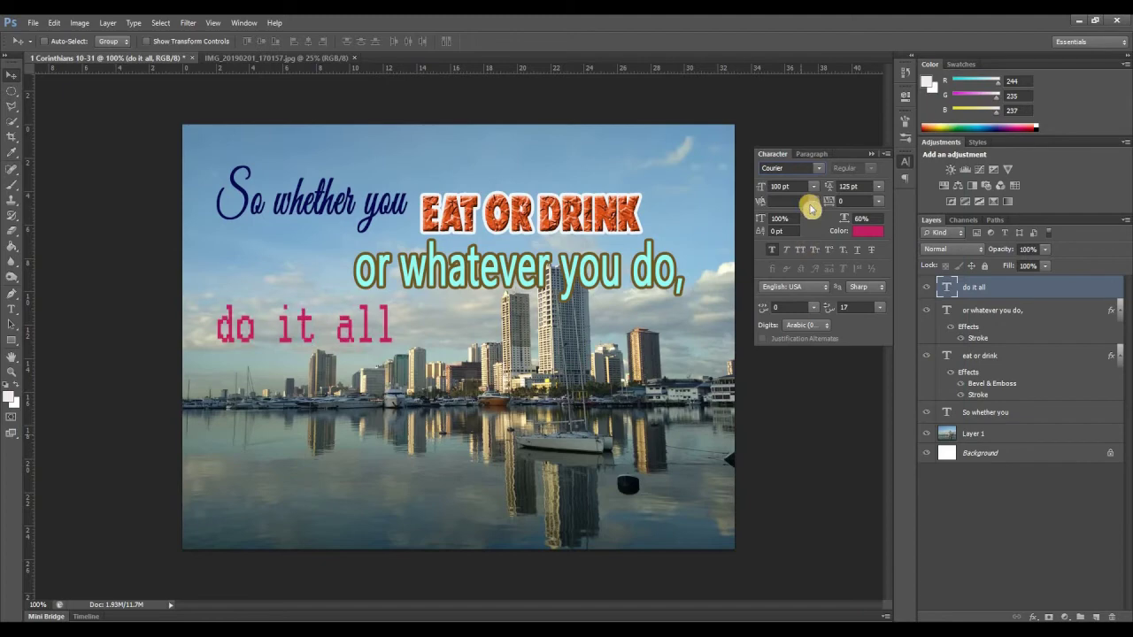
- Change the "do it all" text's font to Ink Free and nudge the text slightly to the right and up
click(813, 171)
click(821, 169)
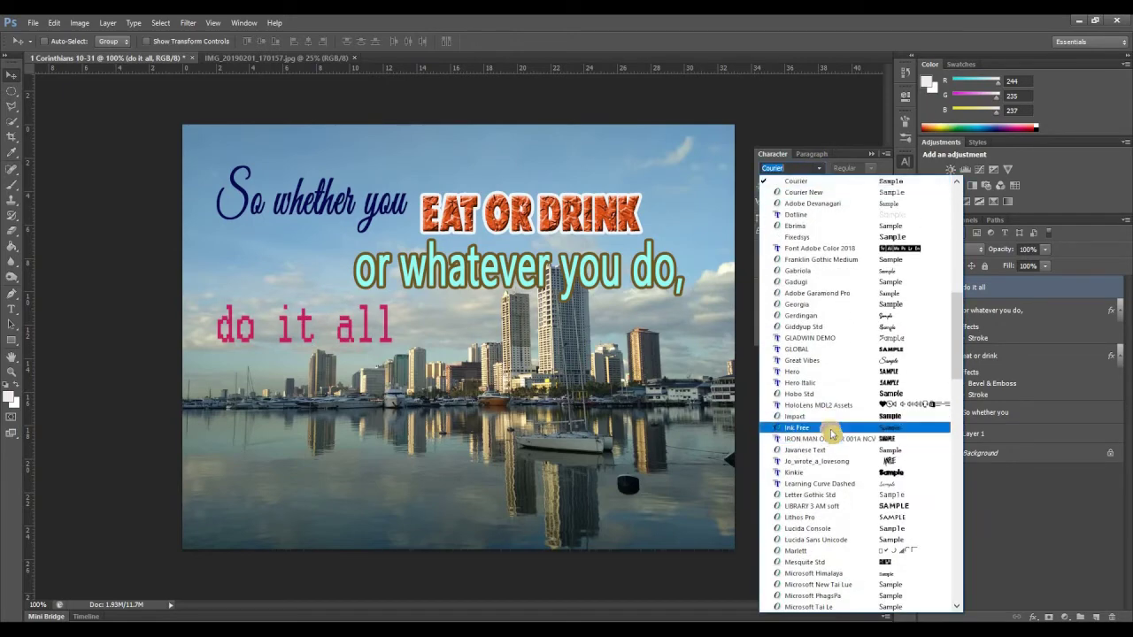
click(832, 428)
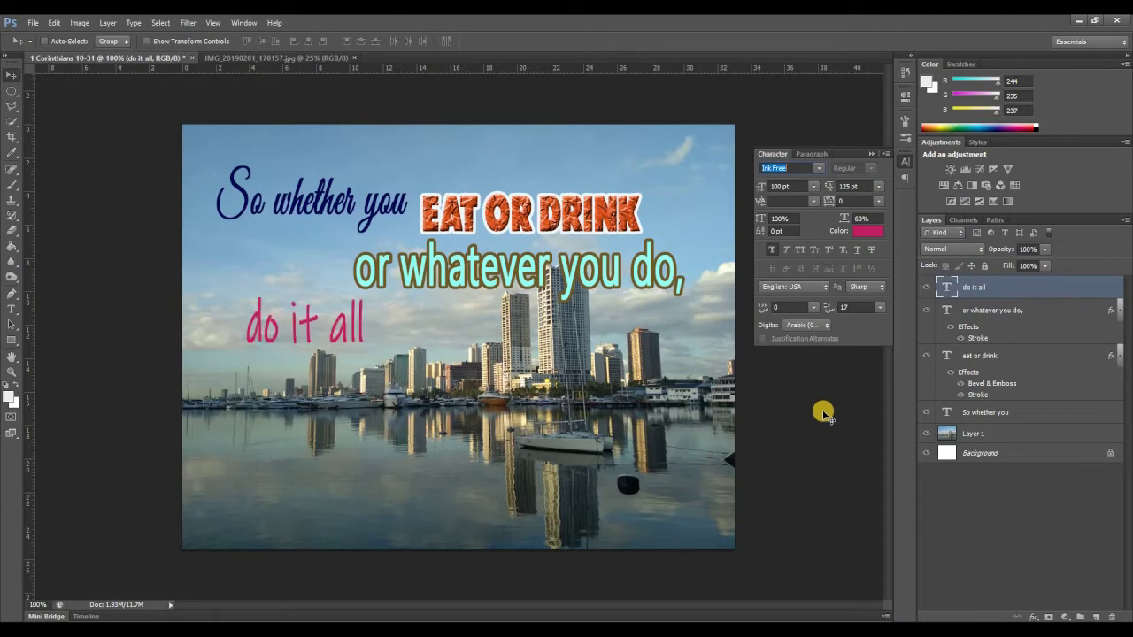
drag(297, 319, 303, 323)
- Add a new text reading "for the glory of" and place it just below "do it all"
click(12, 311)
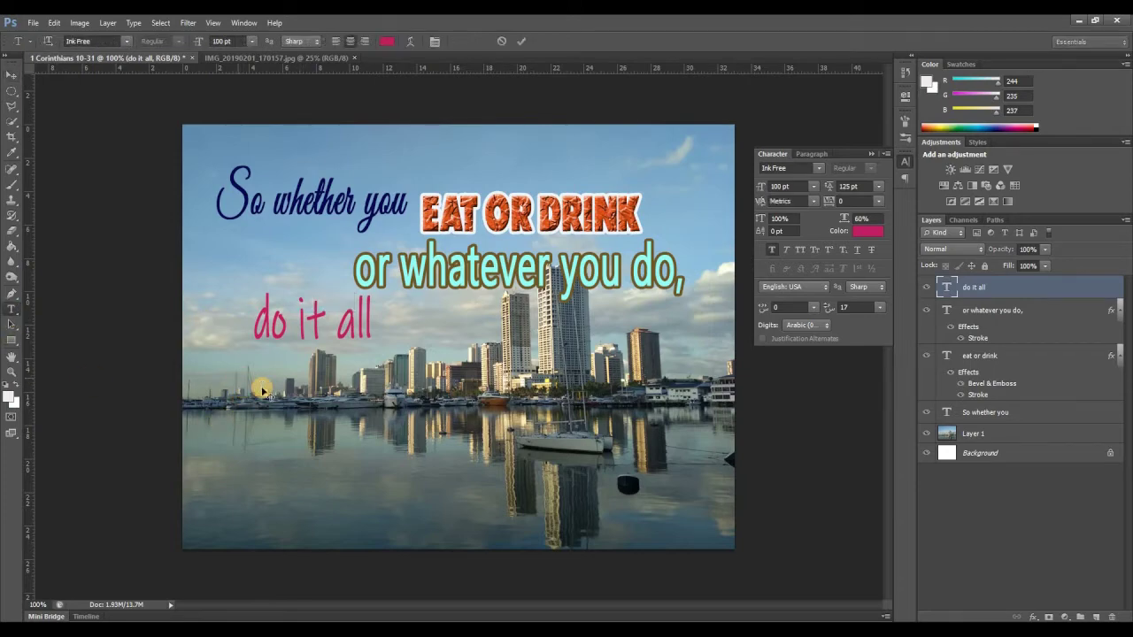
click(262, 389)
text(for)
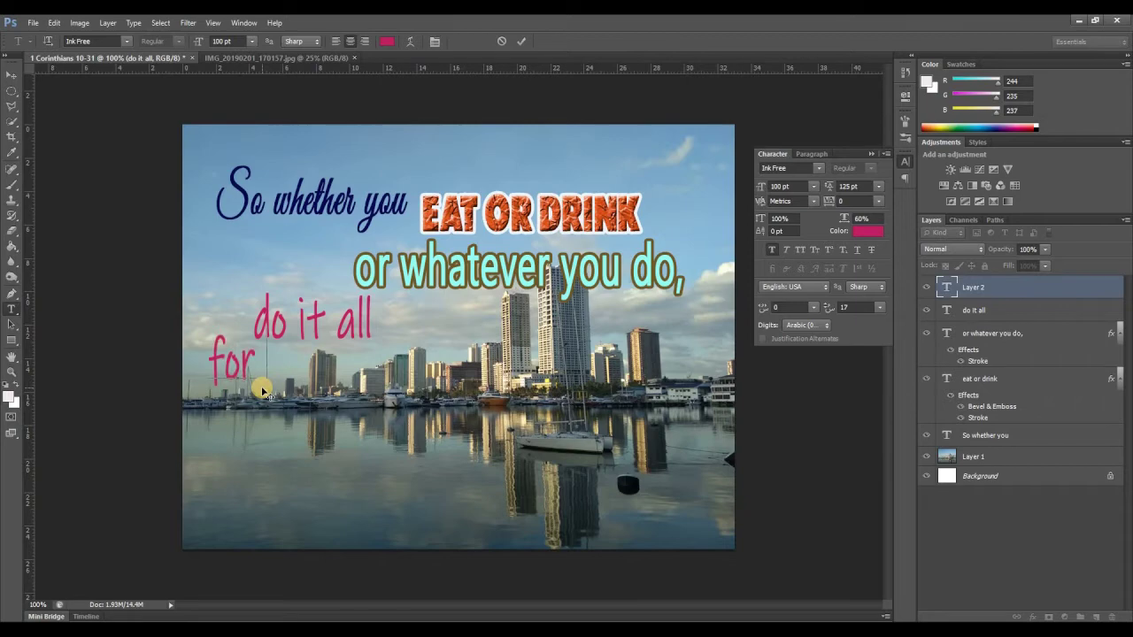
text( the)
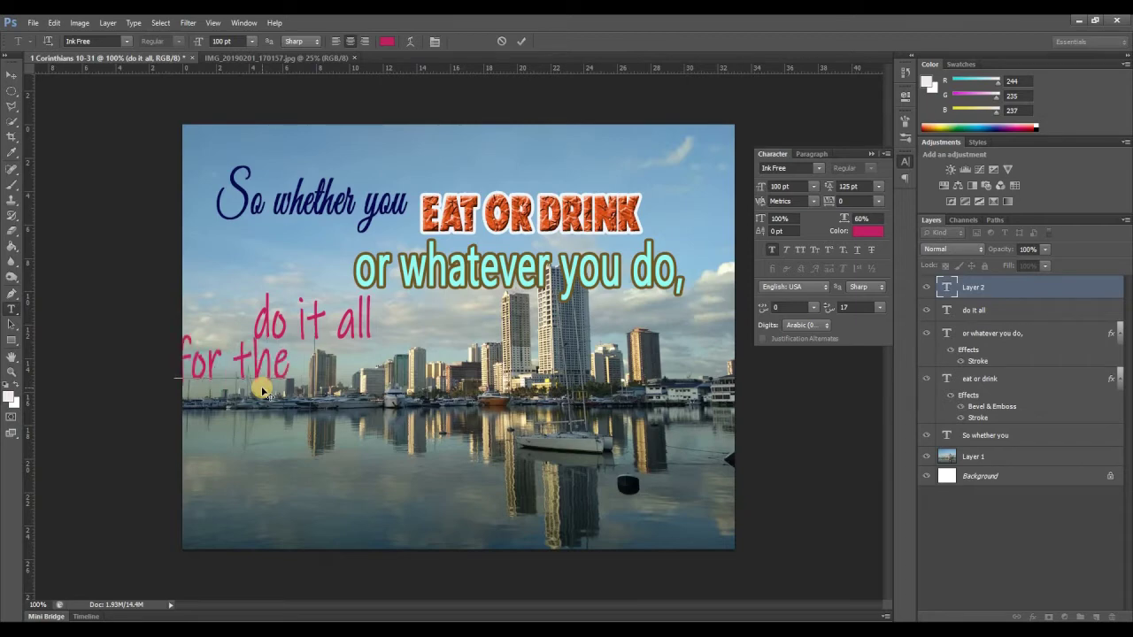
text( glory of)
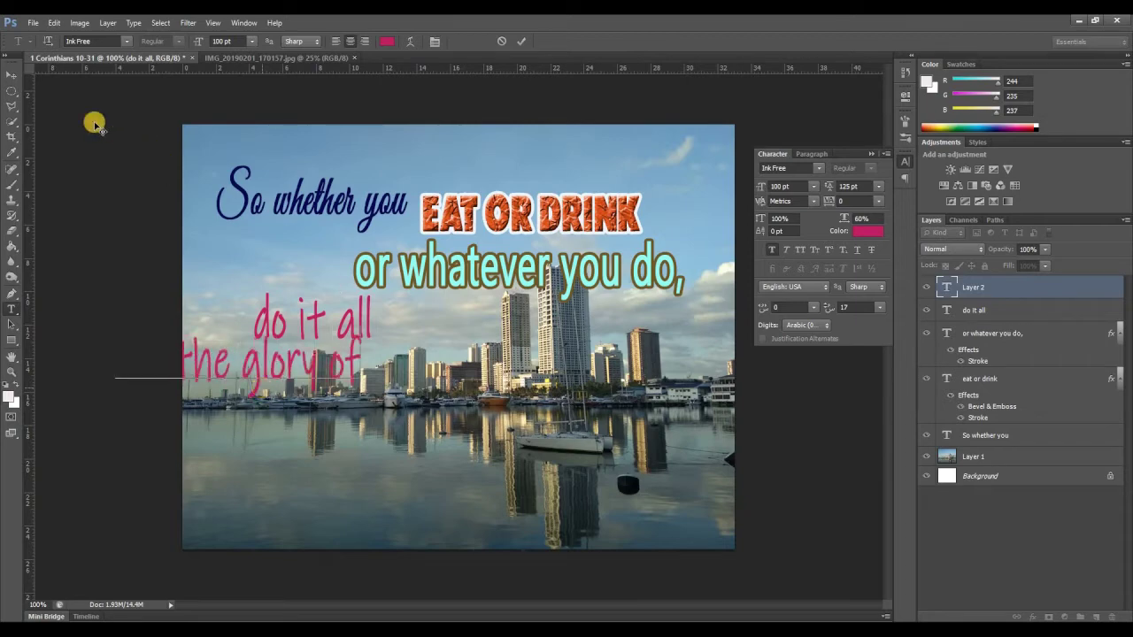
key(ctrl+Return)
key(v)
drag(199, 391, 387, 398)
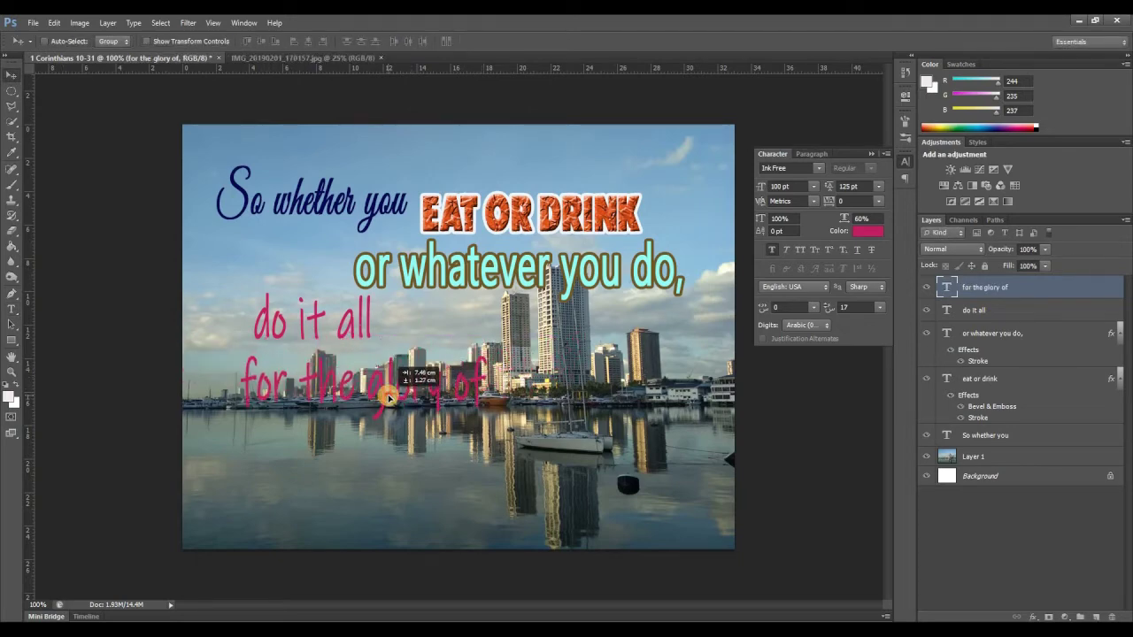
drag(394, 398, 398, 398)
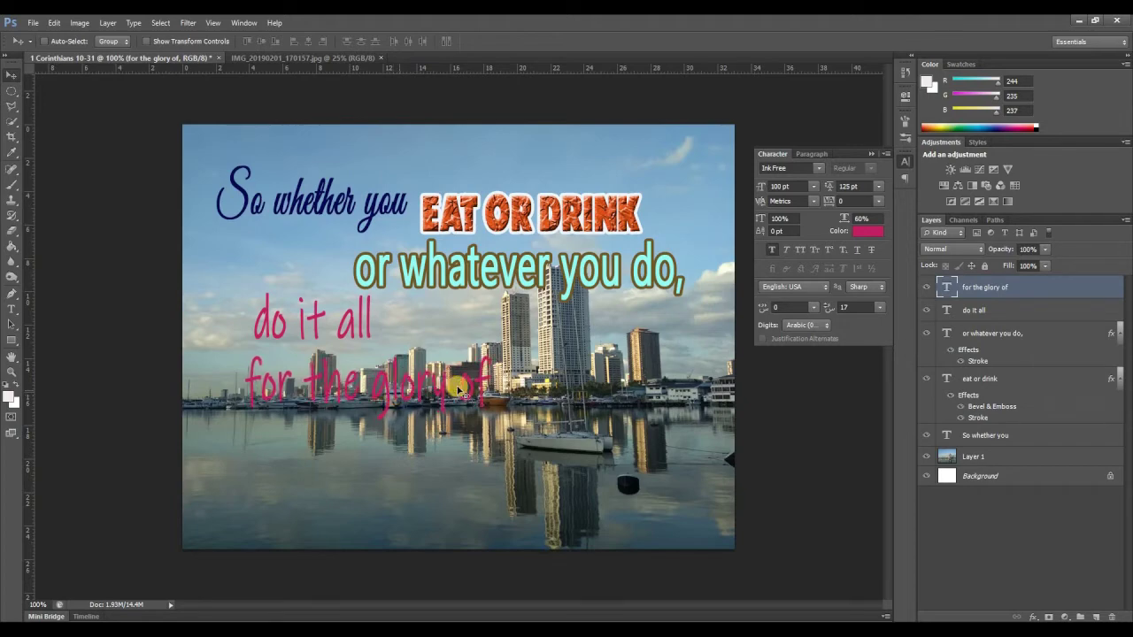
- Change the font of the "for the glory of" text to Mongolian Baiti
click(989, 310)
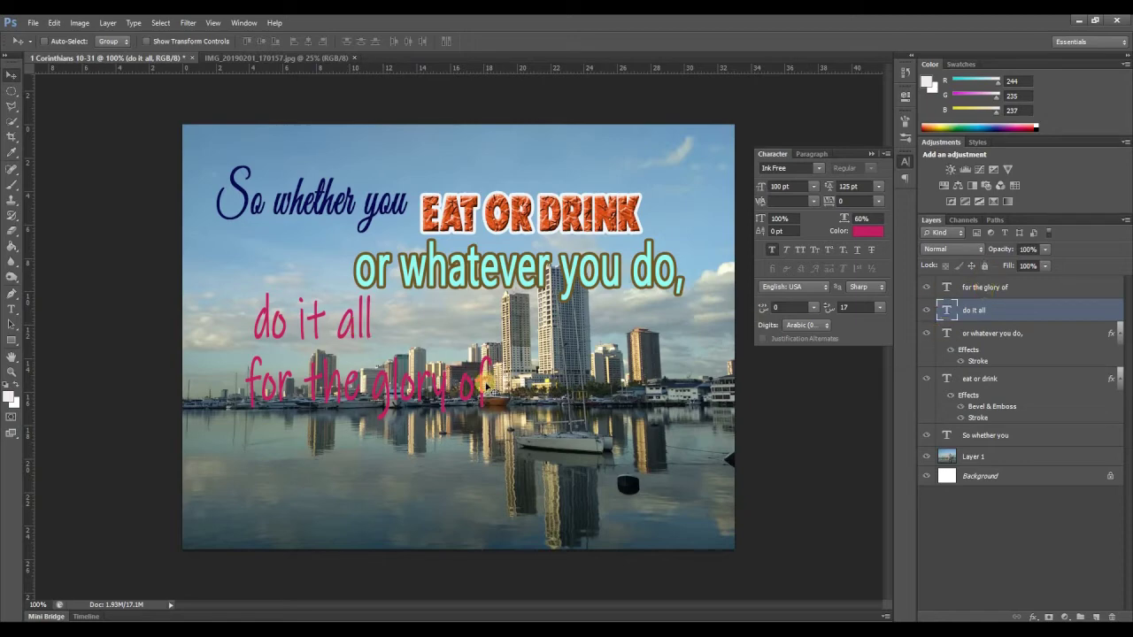
click(984, 287)
click(818, 167)
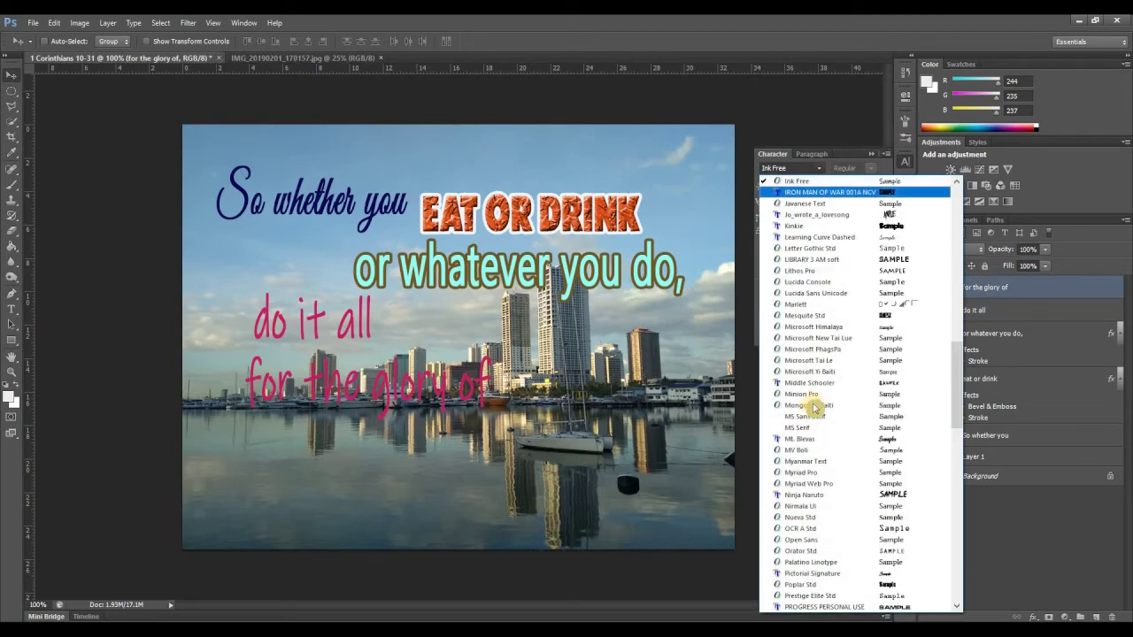
click(814, 405)
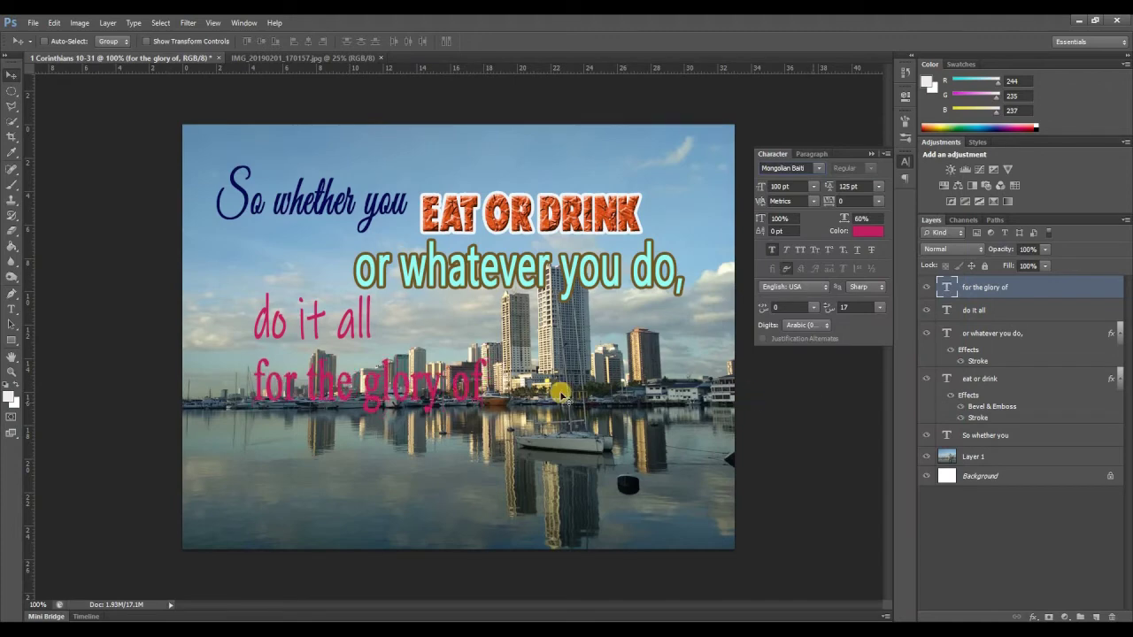
- Shift the "for the glory of" text slightly left and the "do it all" text right so it sits centered above it
mouse_move(385, 392)
mouse_down()
mouse_move(366, 387)
mouse_move(374, 378)
mouse_up()
click(1018, 310)
drag(314, 334, 338, 343)
- Recolor the "for the glory of" text to near-black (0d080a)
click(981, 287)
click(867, 231)
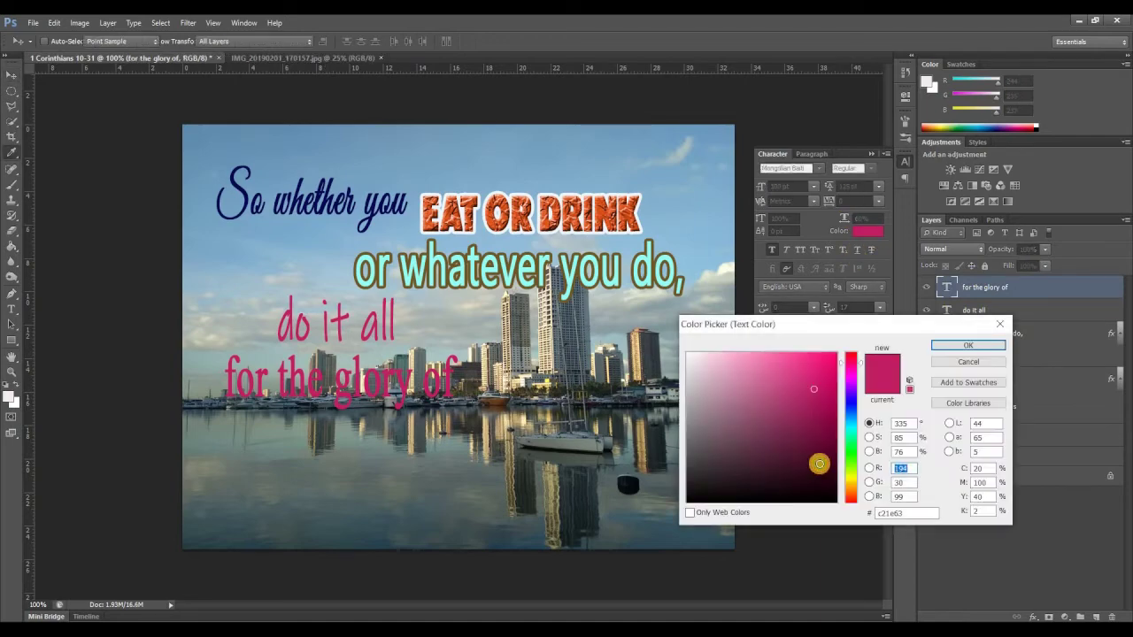
click(811, 469)
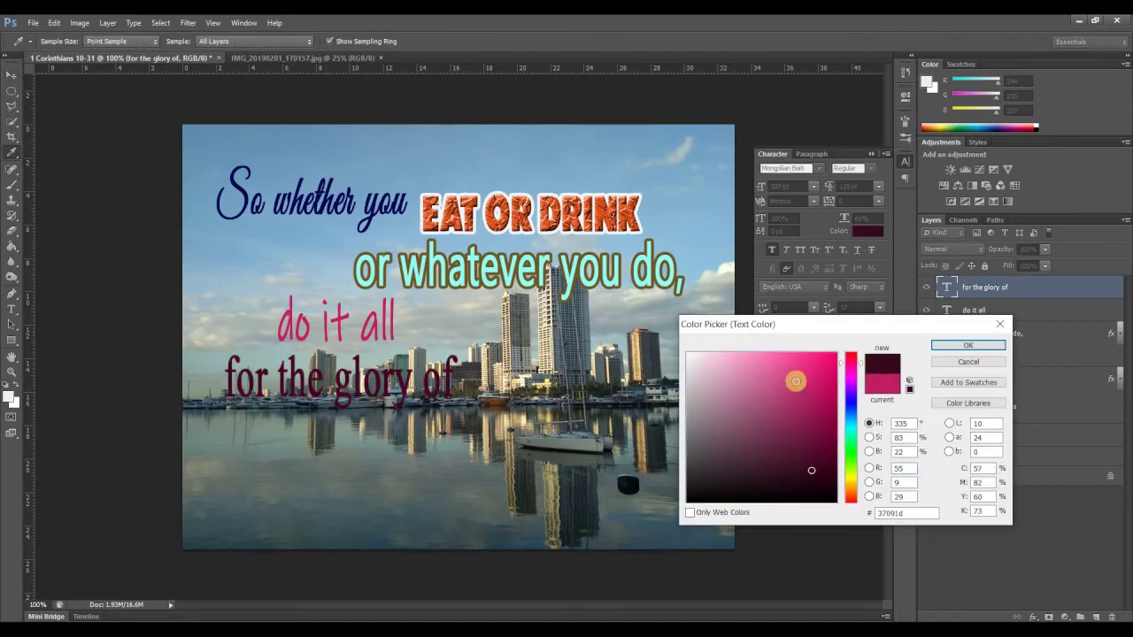
drag(769, 485, 744, 494)
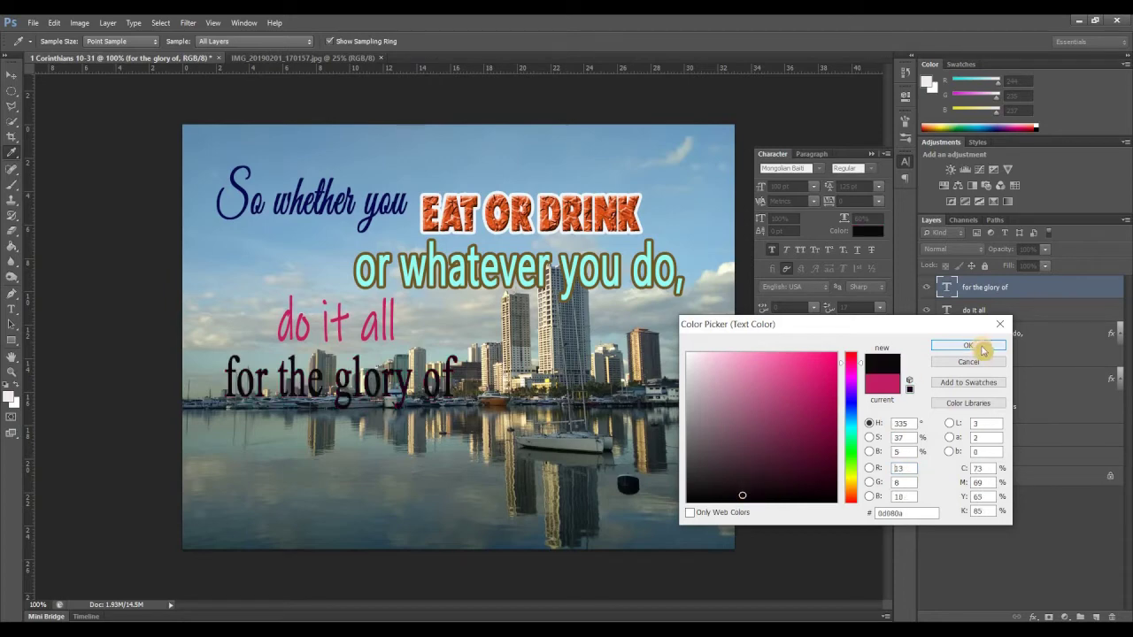
click(981, 351)
- Recolor the "for the glory of" text to purple (7247c8)
click(867, 229)
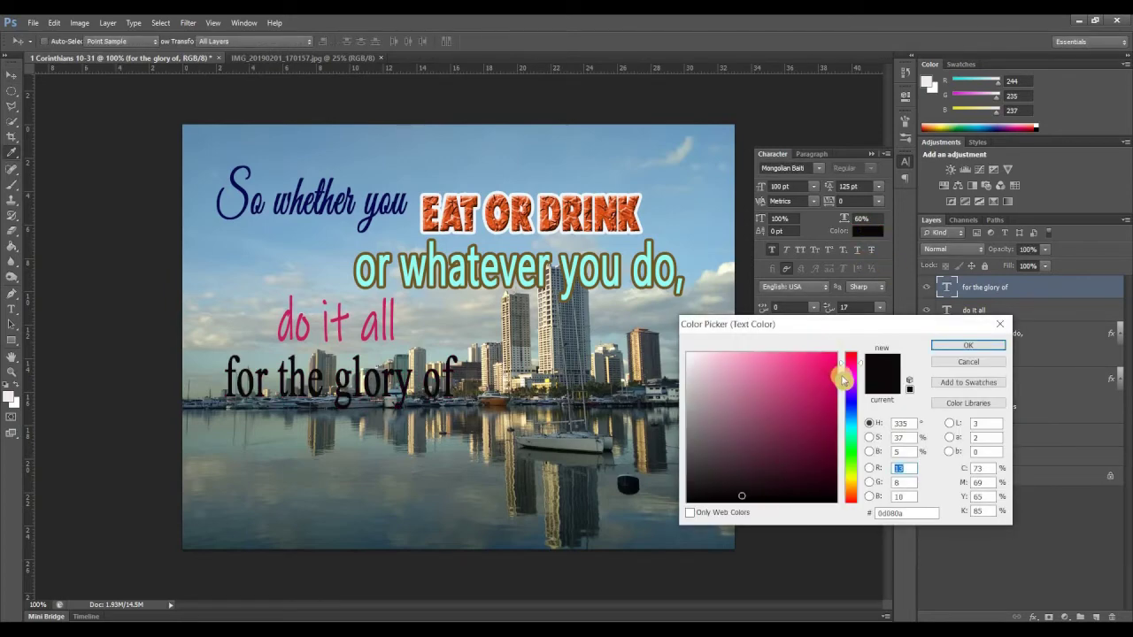
click(852, 396)
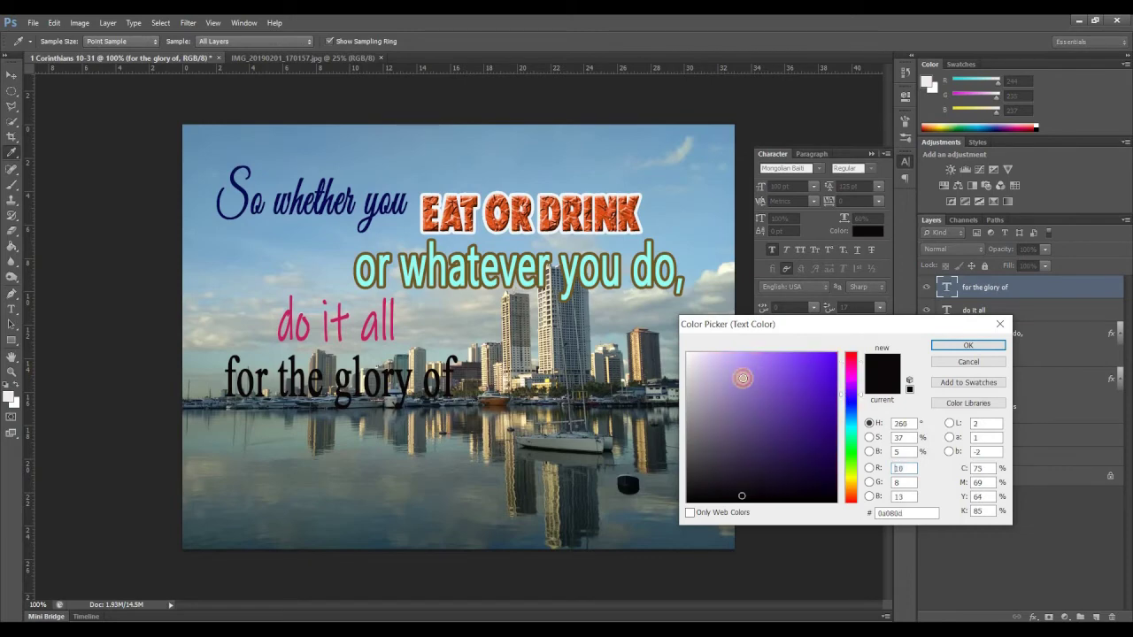
click(743, 377)
drag(779, 364, 768, 360)
mouse_move(826, 436)
mouse_down()
mouse_move(822, 409)
mouse_move(782, 385)
mouse_up()
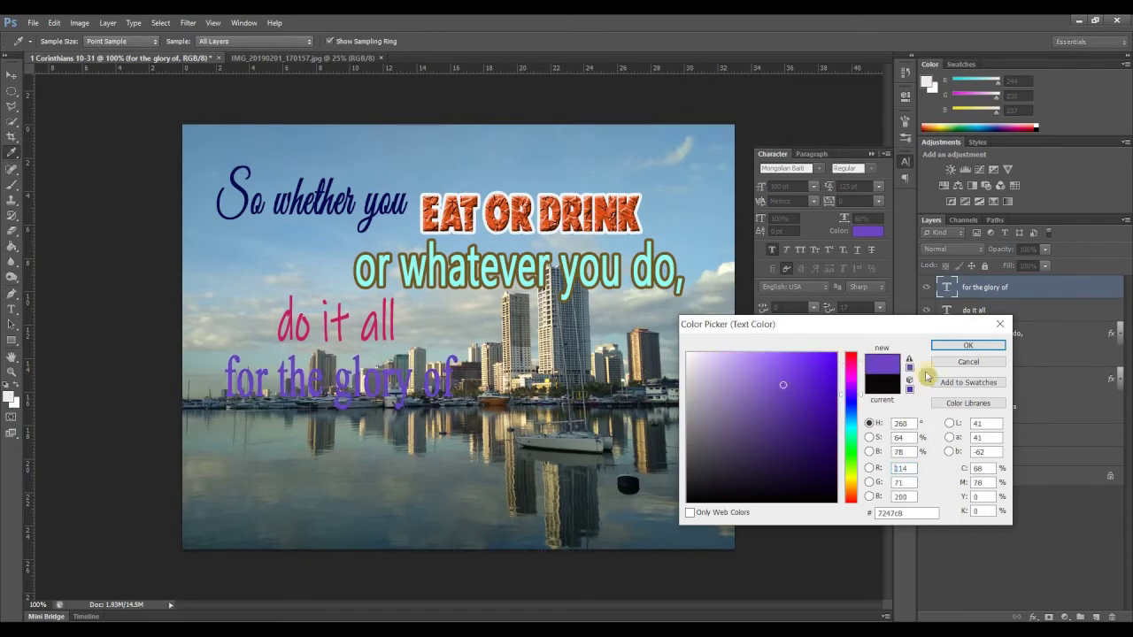
click(948, 346)
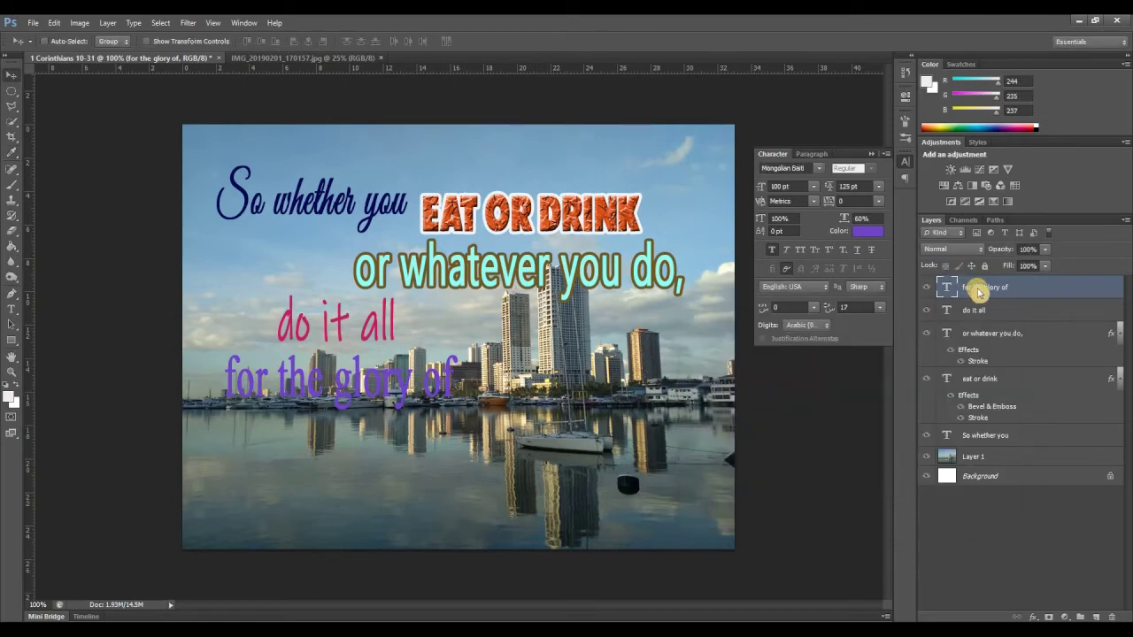
- Add a bright yellow Outer Glow with a size of 70 px to the "for the glory of" text
right_click(978, 293)
click(886, 163)
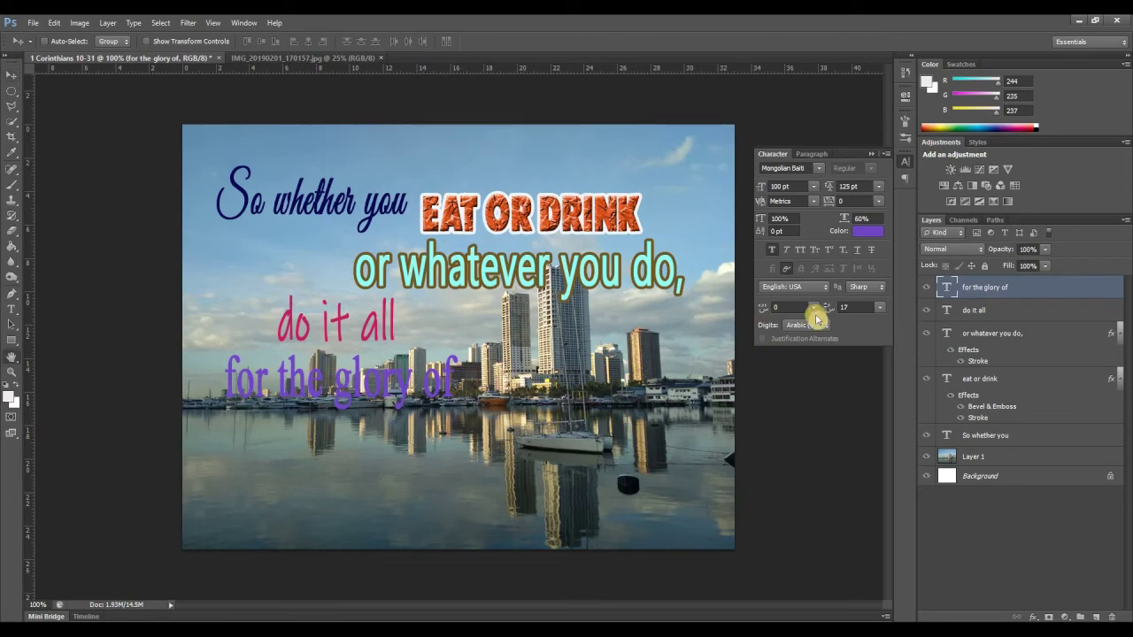
click(739, 259)
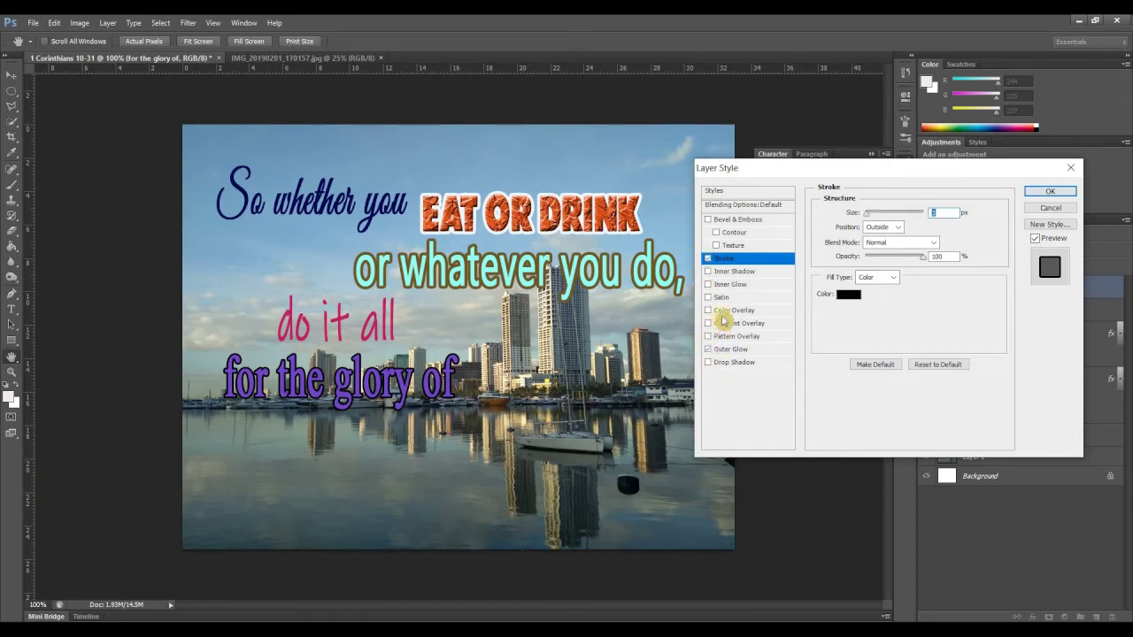
click(719, 350)
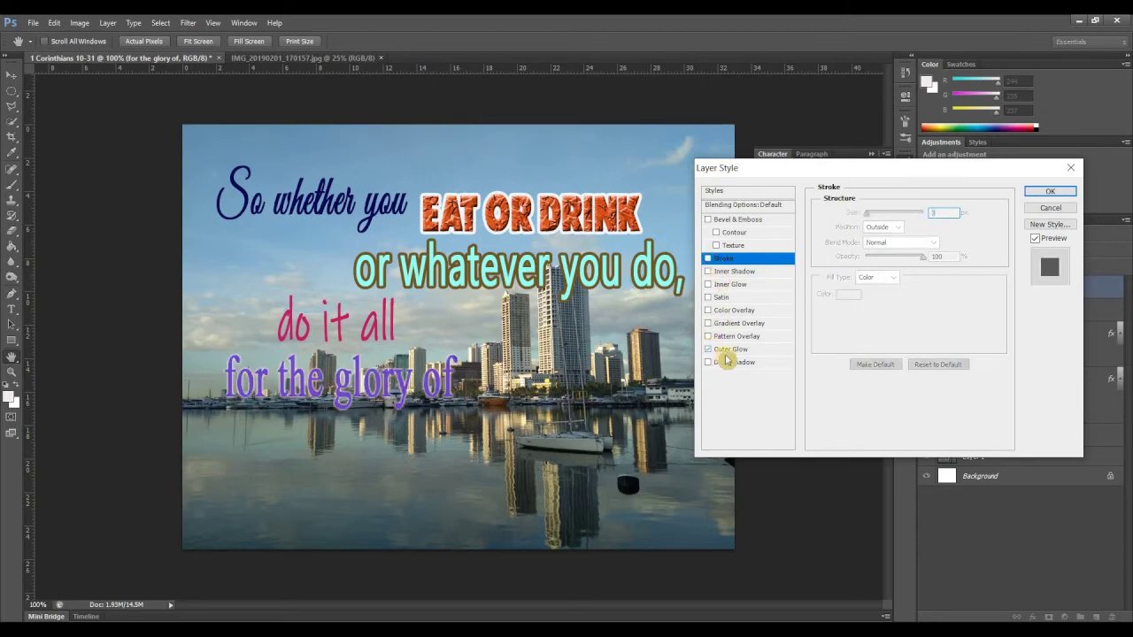
click(744, 351)
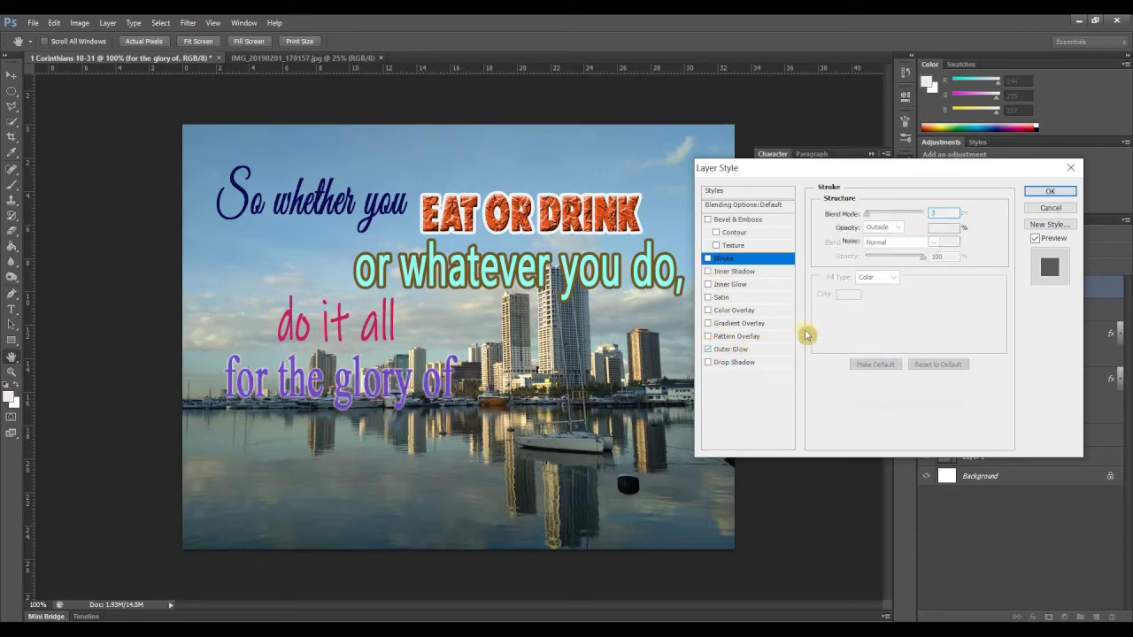
click(851, 256)
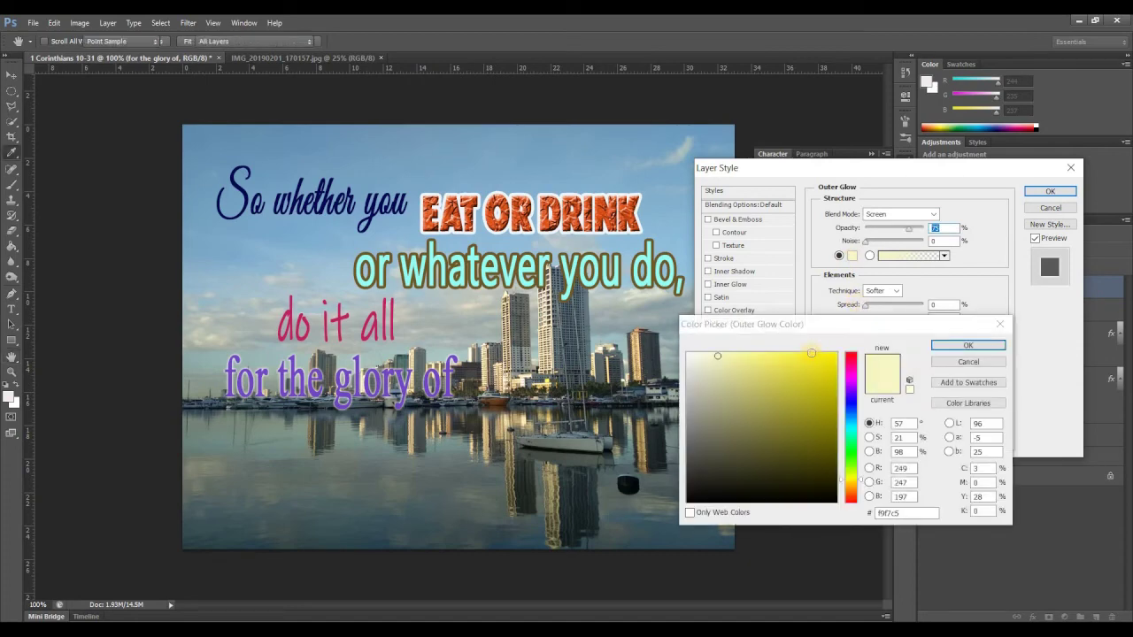
click(974, 347)
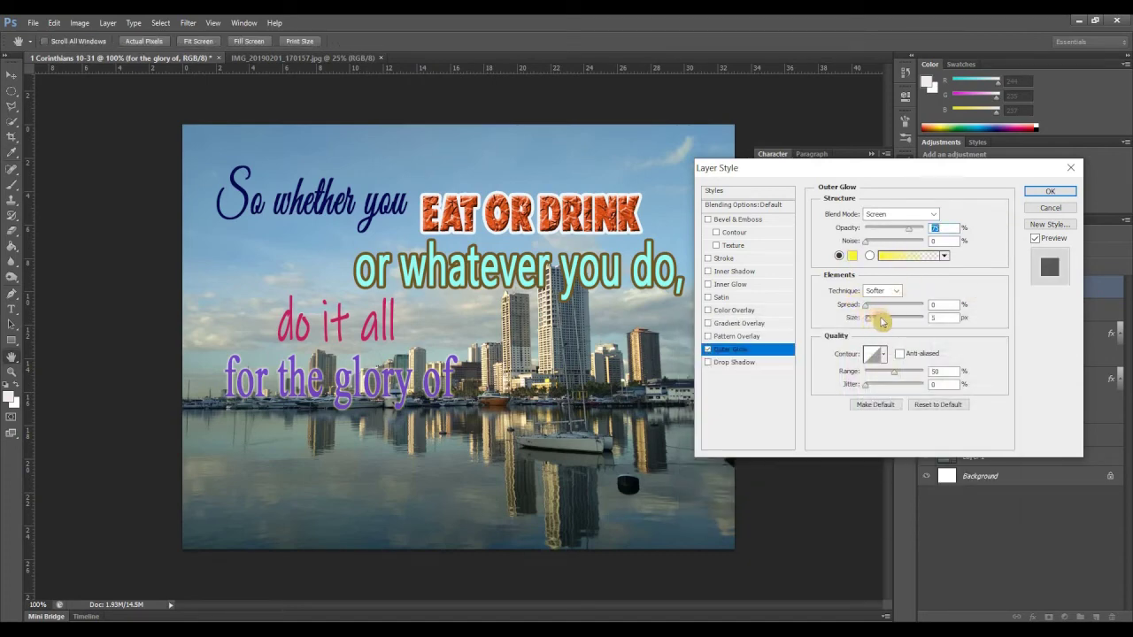
click(882, 322)
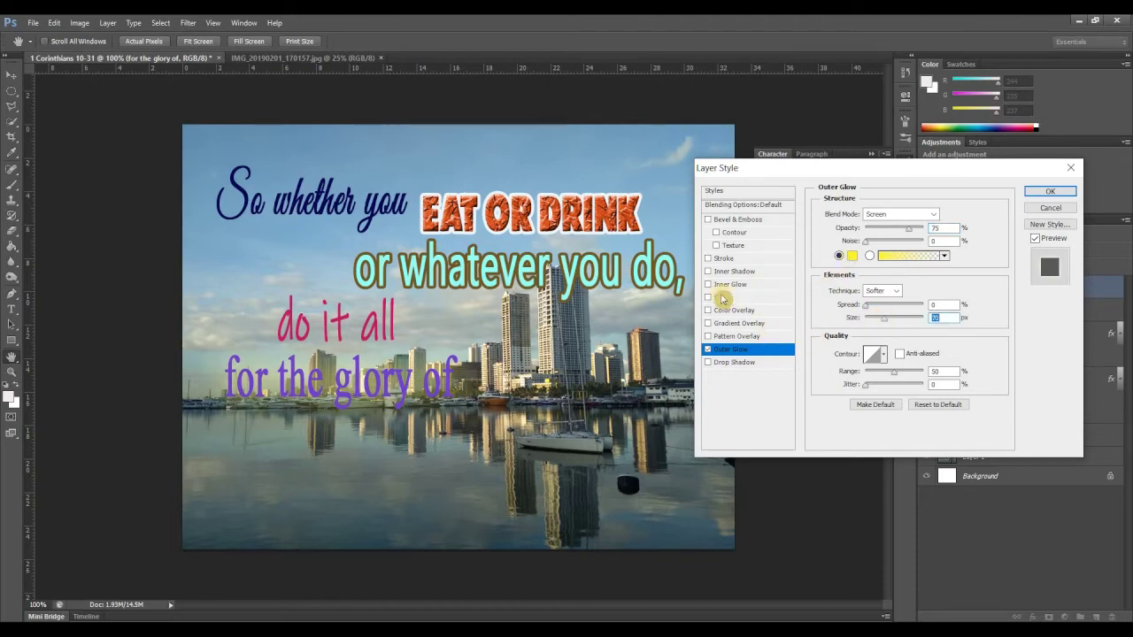
- Enable the black Stroke on "for the glory of", switch its outer glow to the gradient fill and apply the layer style
click(709, 258)
click(869, 256)
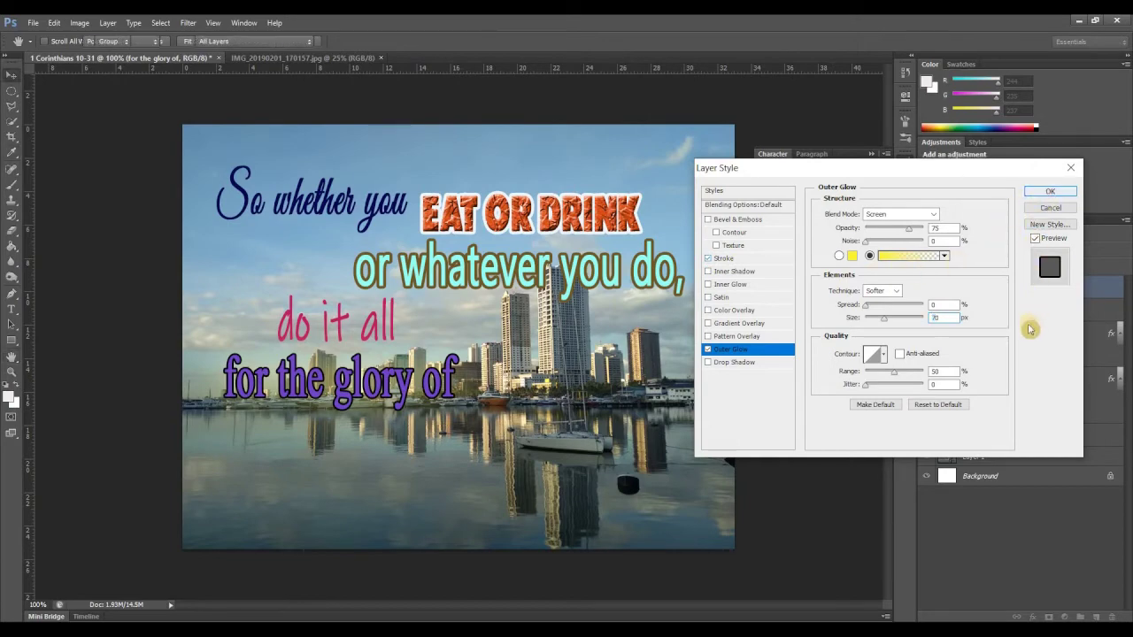
key(Return)
- Add a new text reading "GOD" and move it right, over the tall towers
click(11, 308)
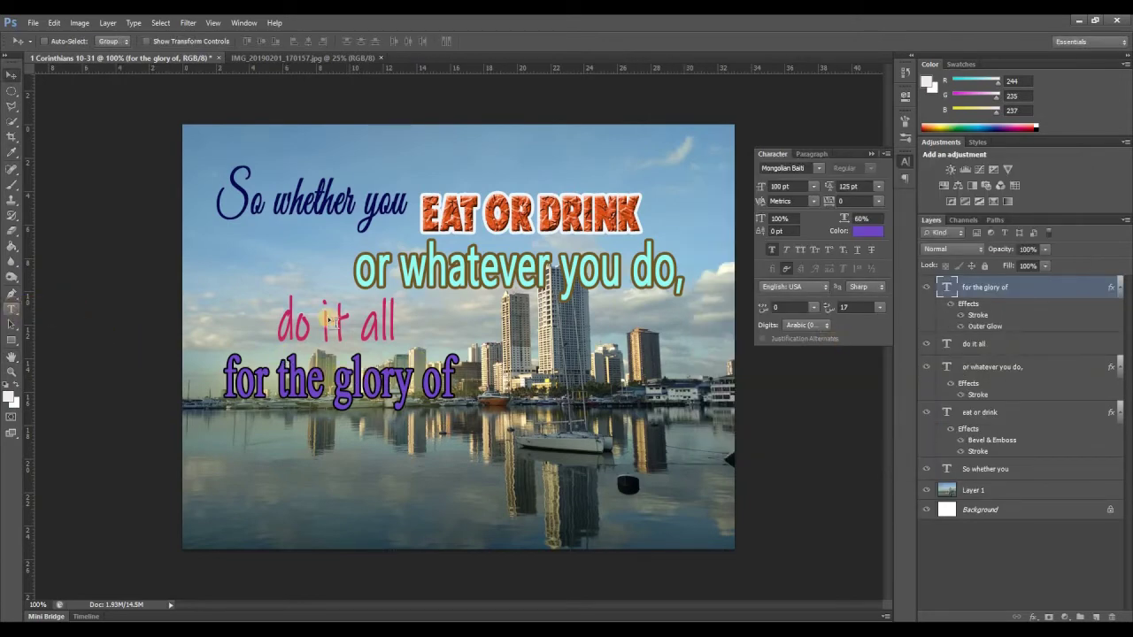
click(489, 351)
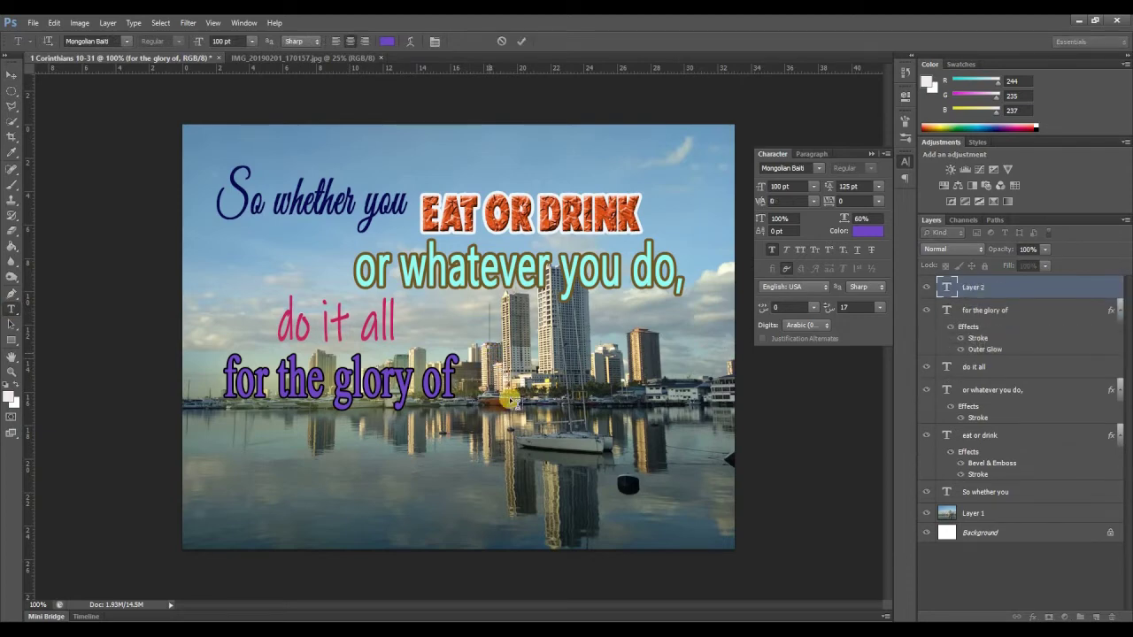
text(GOD)
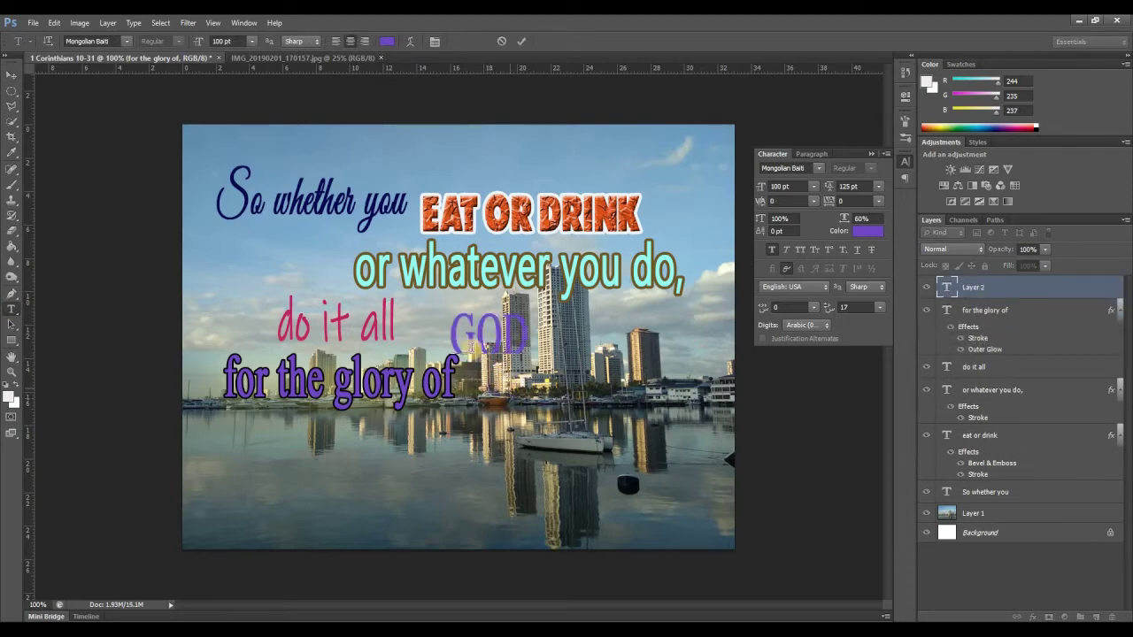
click(8, 78)
drag(485, 329, 547, 336)
- Add a period to the end of the "GOD" text
click(11, 310)
click(583, 352)
key(ctrl+a)
click(11, 74)
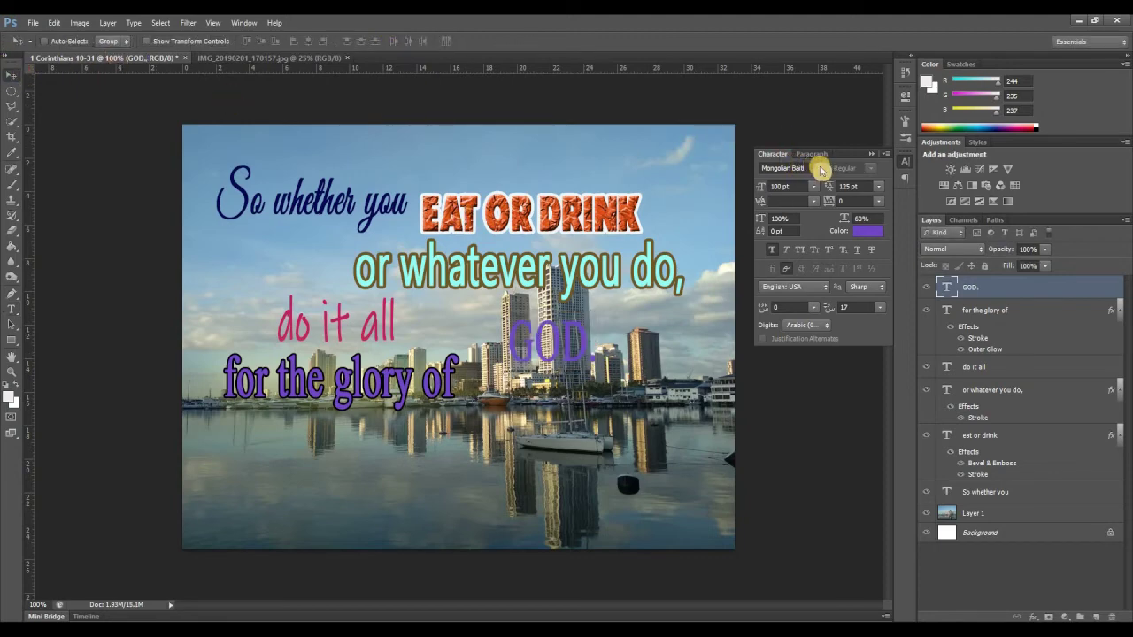
- Recolor the "GOD." text to dark red (84020b)
click(865, 233)
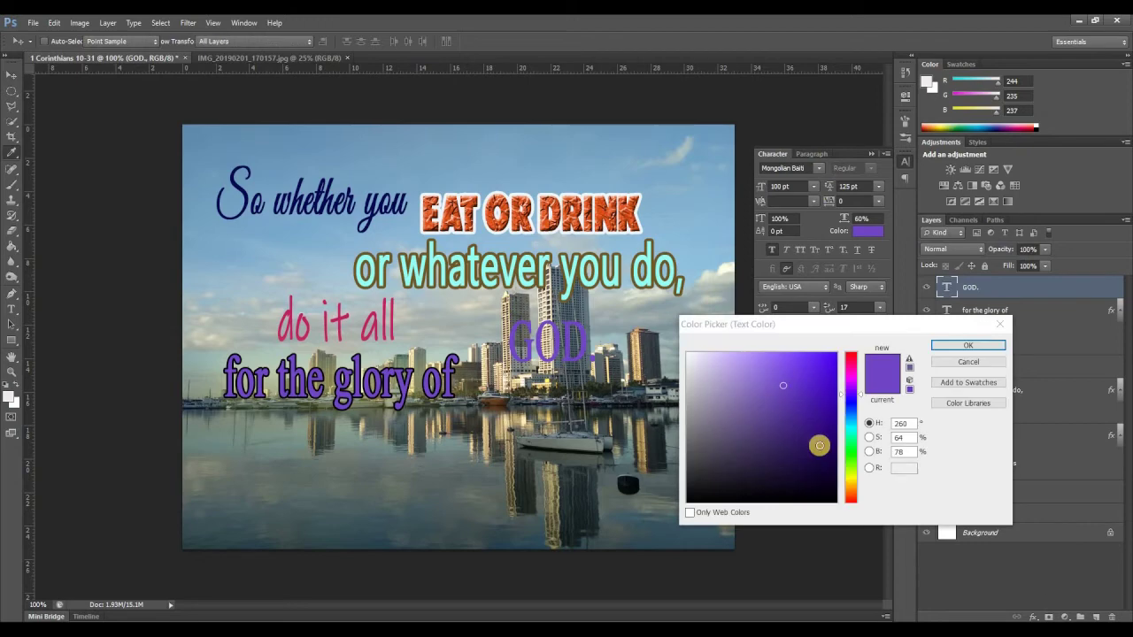
click(853, 358)
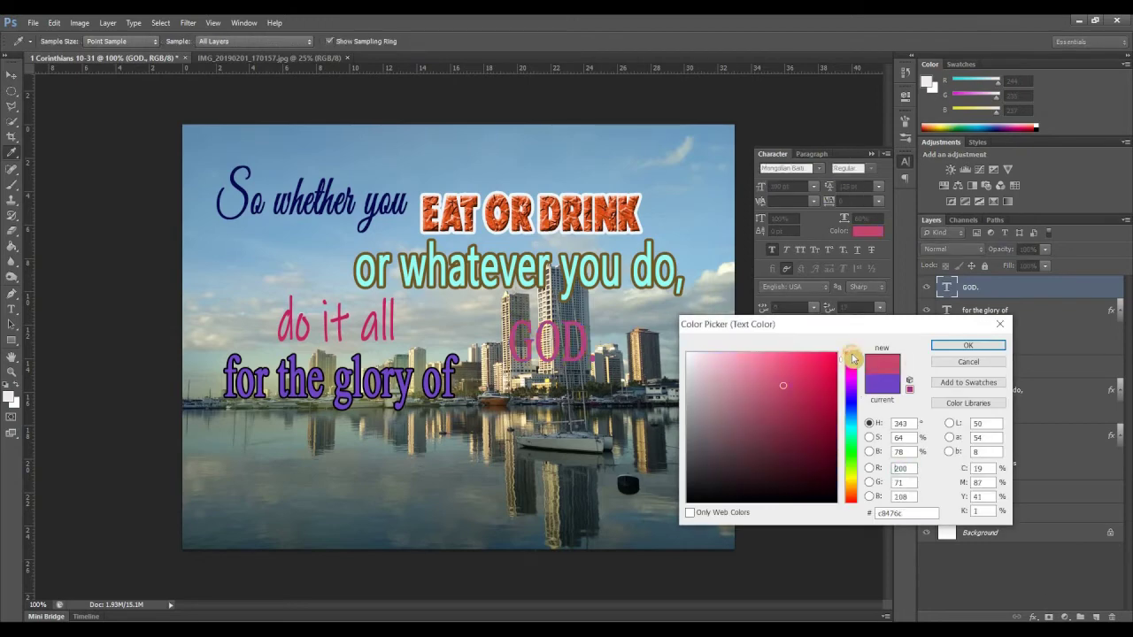
click(832, 452)
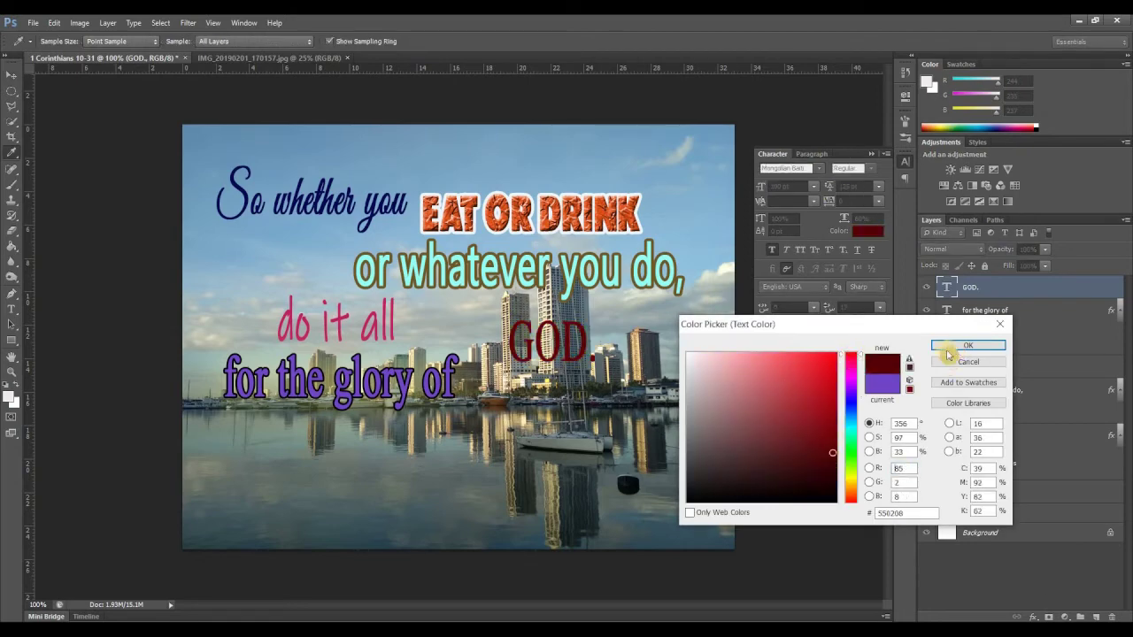
click(833, 411)
click(834, 434)
click(958, 345)
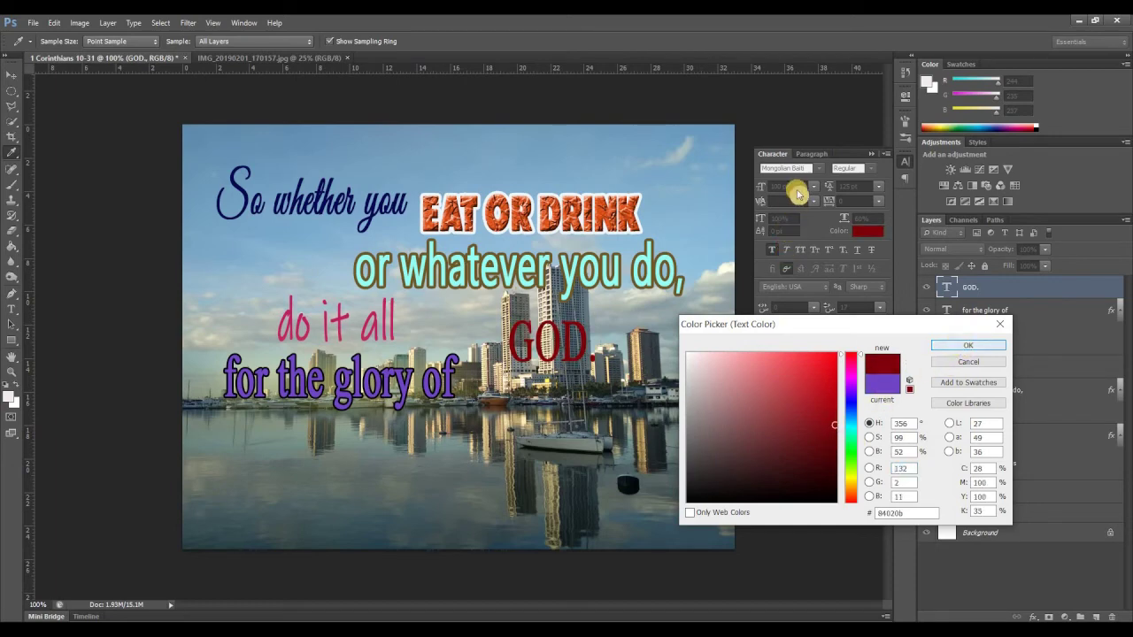
- Set the "GOD." text size to 250 pt and move it down beside "for the glory of"
click(799, 186)
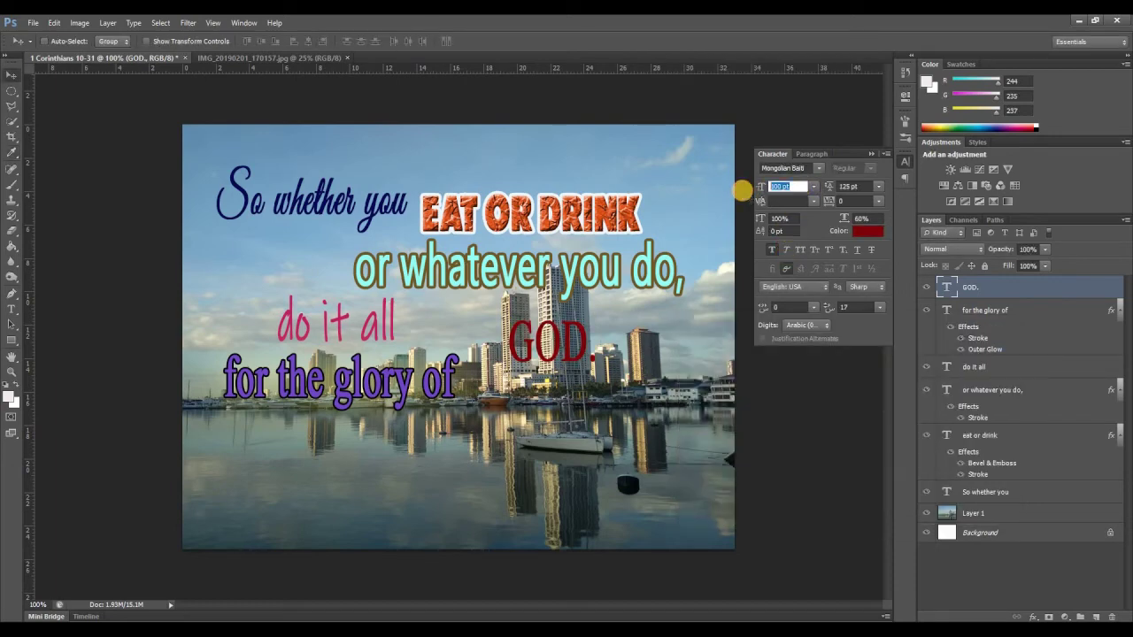
text(250)
key(Return)
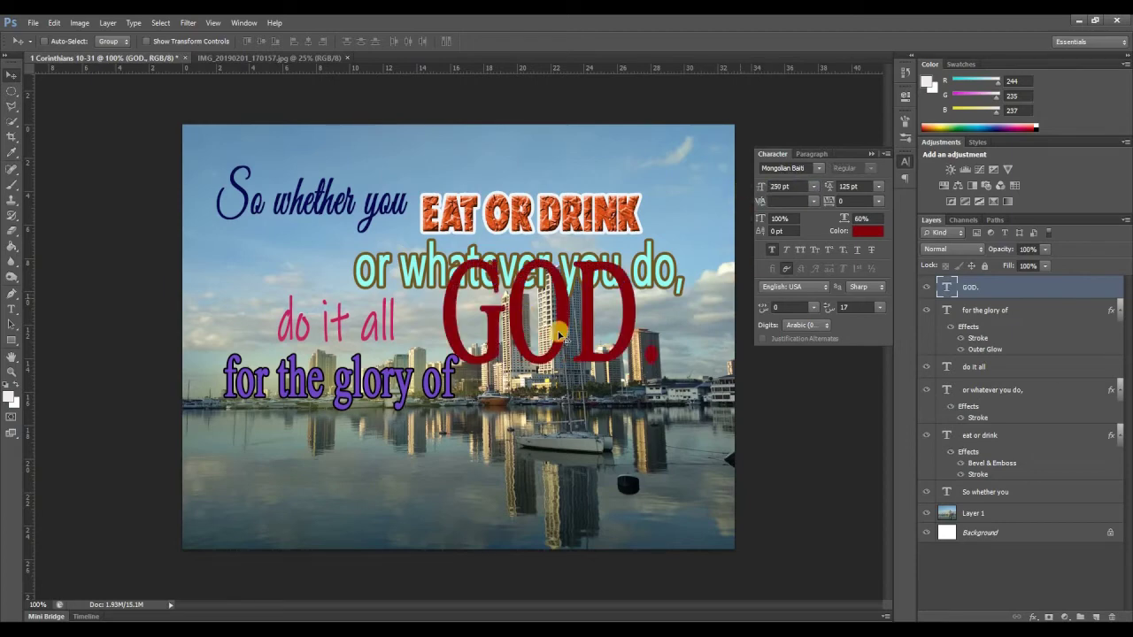
drag(593, 400, 621, 429)
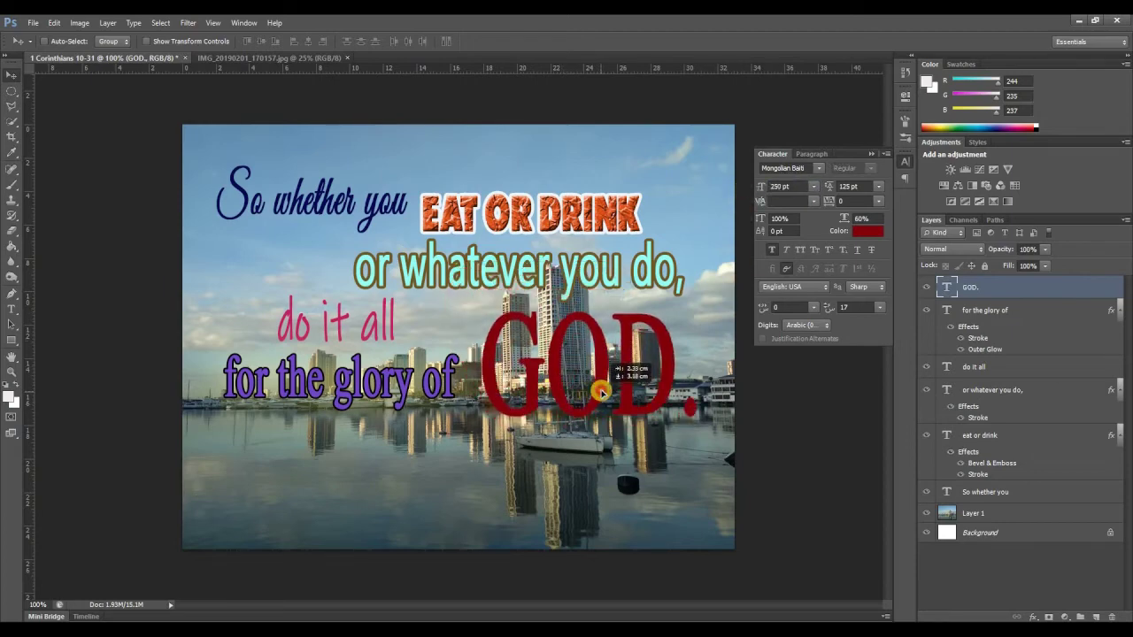
- Change the "GOD." text to a heavy, rough-edged display font and keep it beside "for the glory of"
click(821, 169)
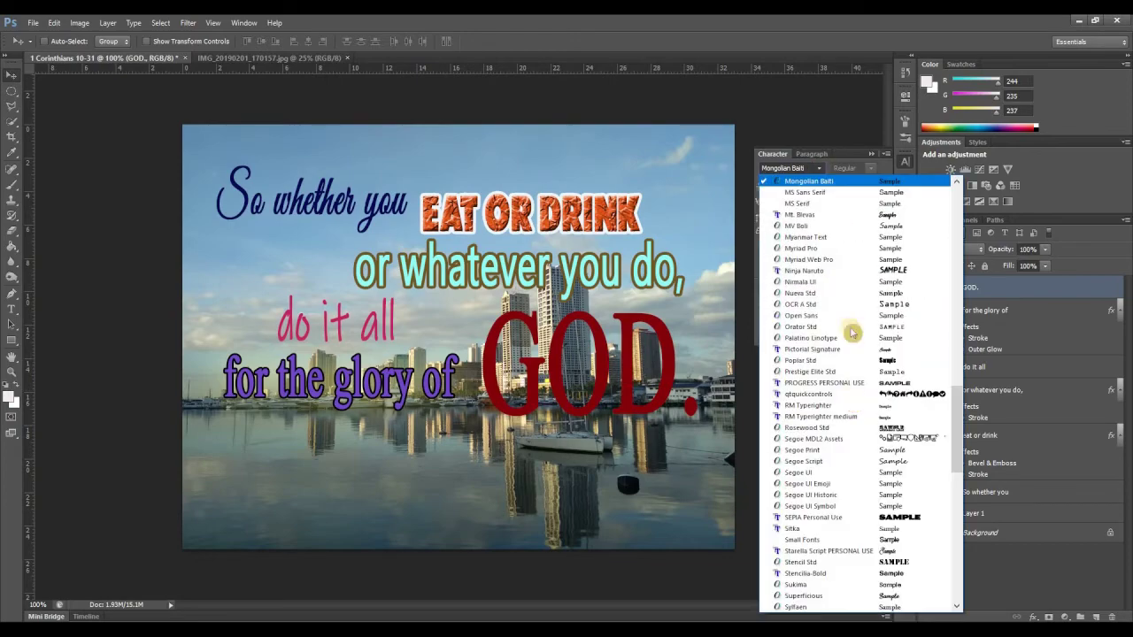
scroll(811, 389, up, 6)
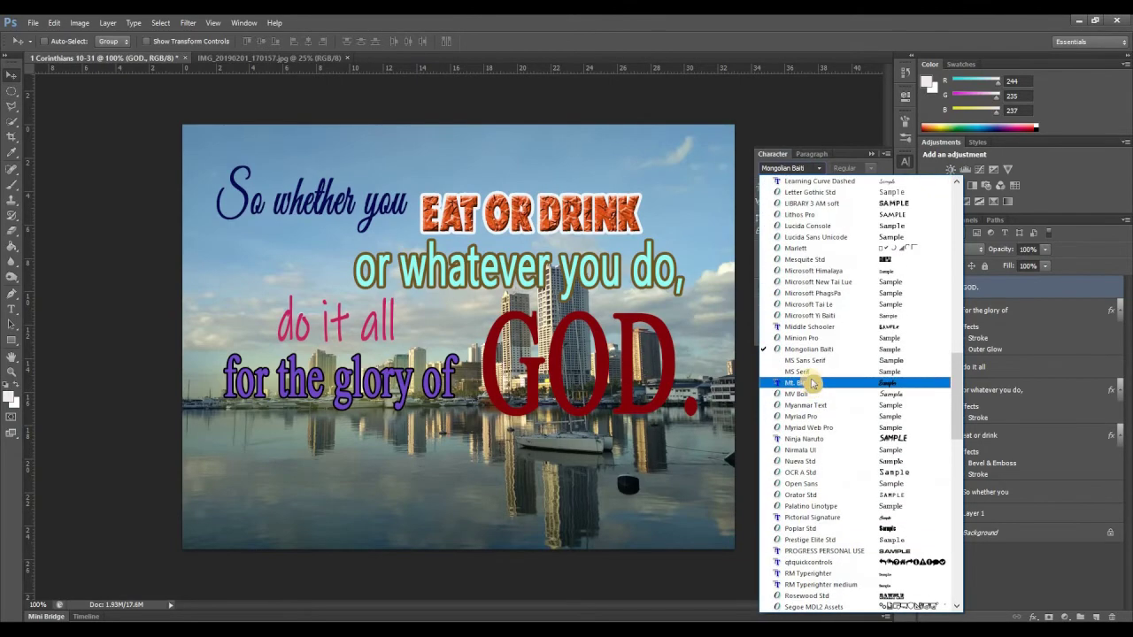
scroll(823, 380, up, 3)
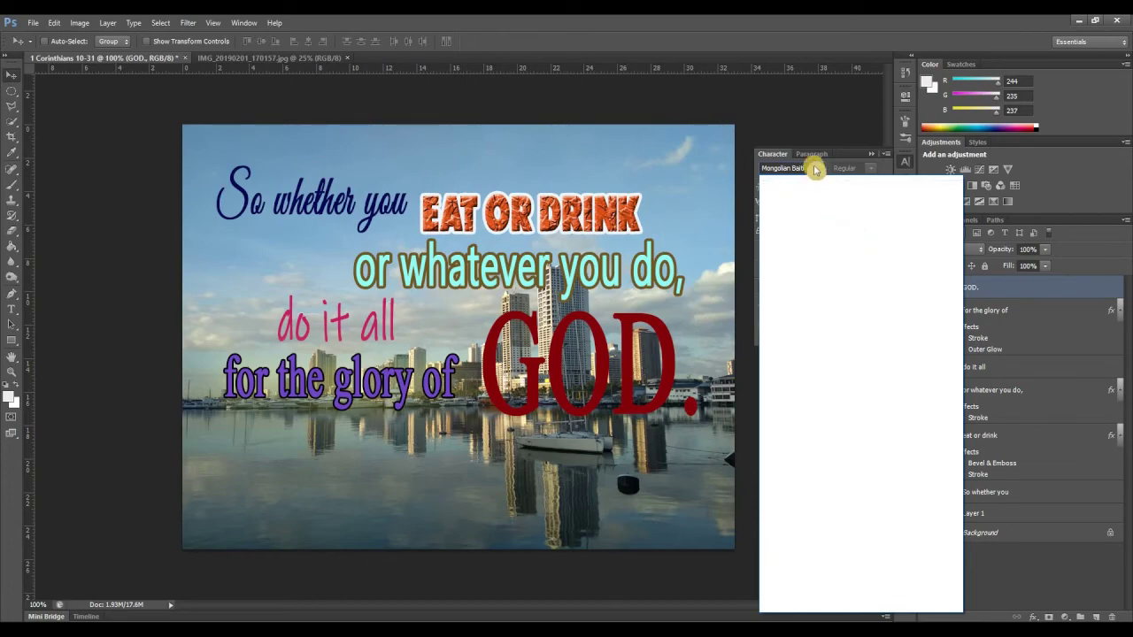
scroll(866, 402, down, 4)
scroll(865, 404, down, 8)
scroll(870, 440, down, 3)
click(872, 411)
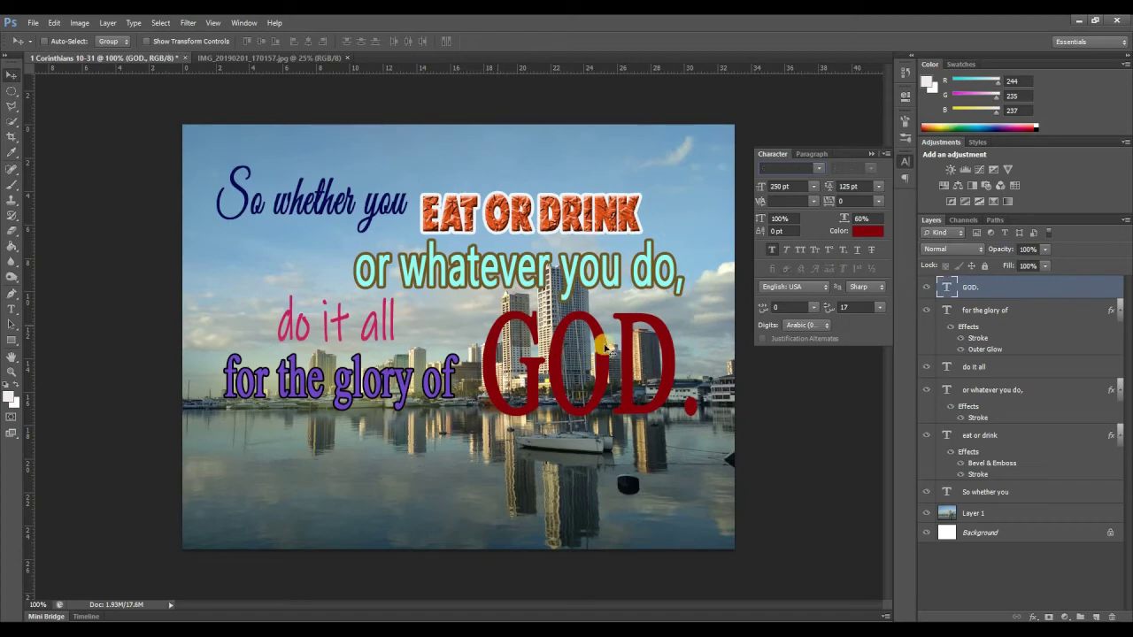
click(600, 371)
mouse_move(582, 357)
mouse_down()
mouse_move(575, 341)
mouse_move(582, 363)
mouse_up()
- Recolor the "GOD." text to a brighter red (ad1e28)
click(867, 230)
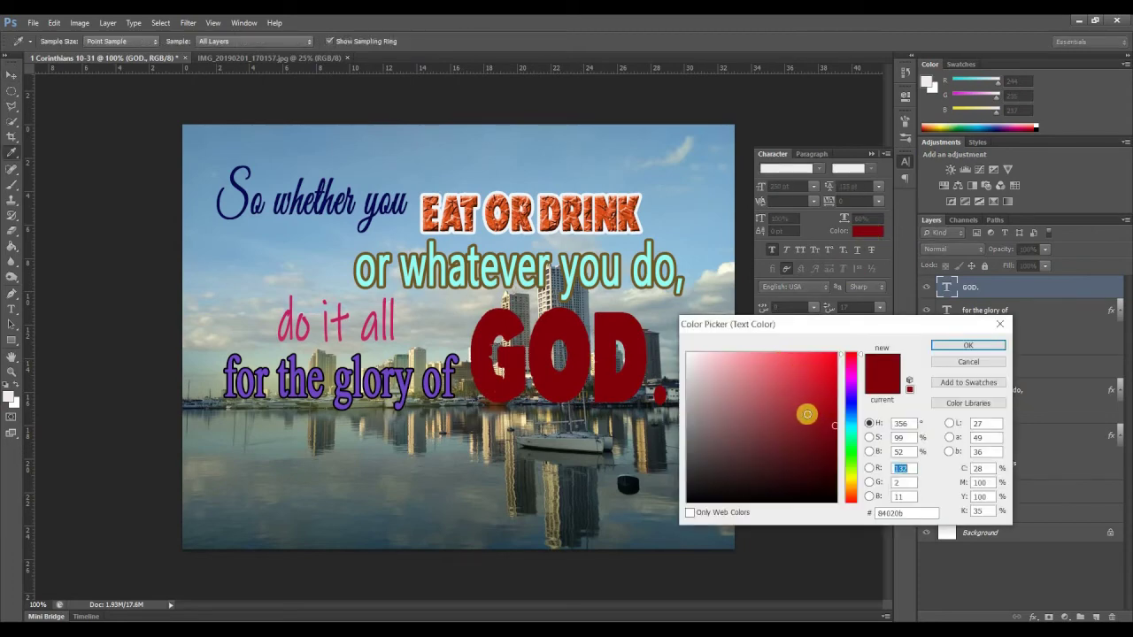
click(801, 373)
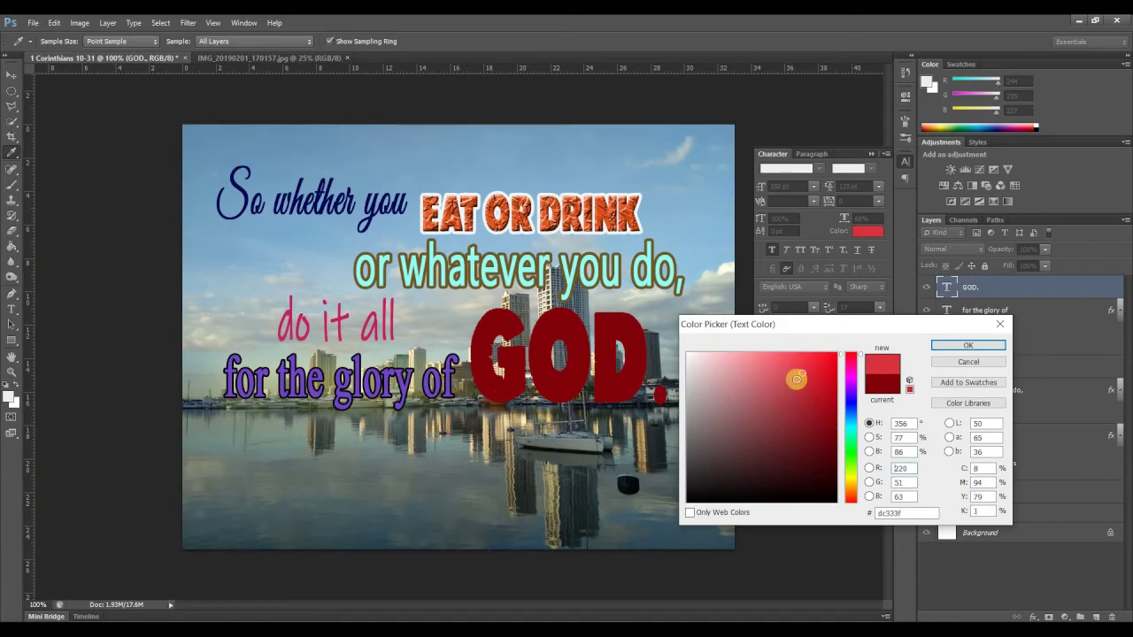
click(809, 401)
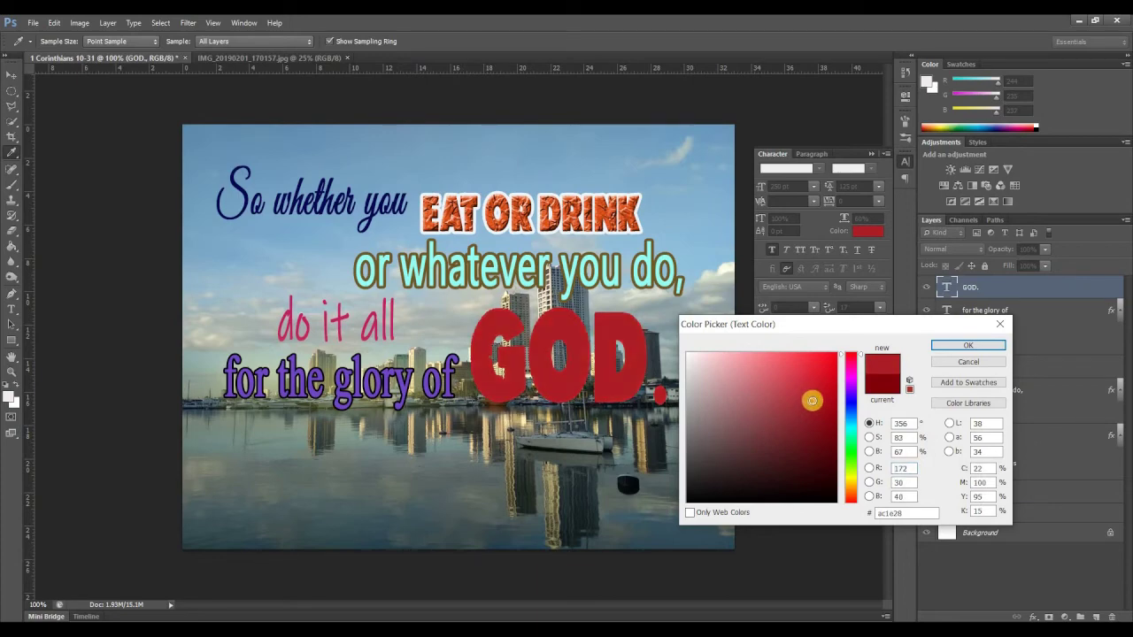
click(992, 347)
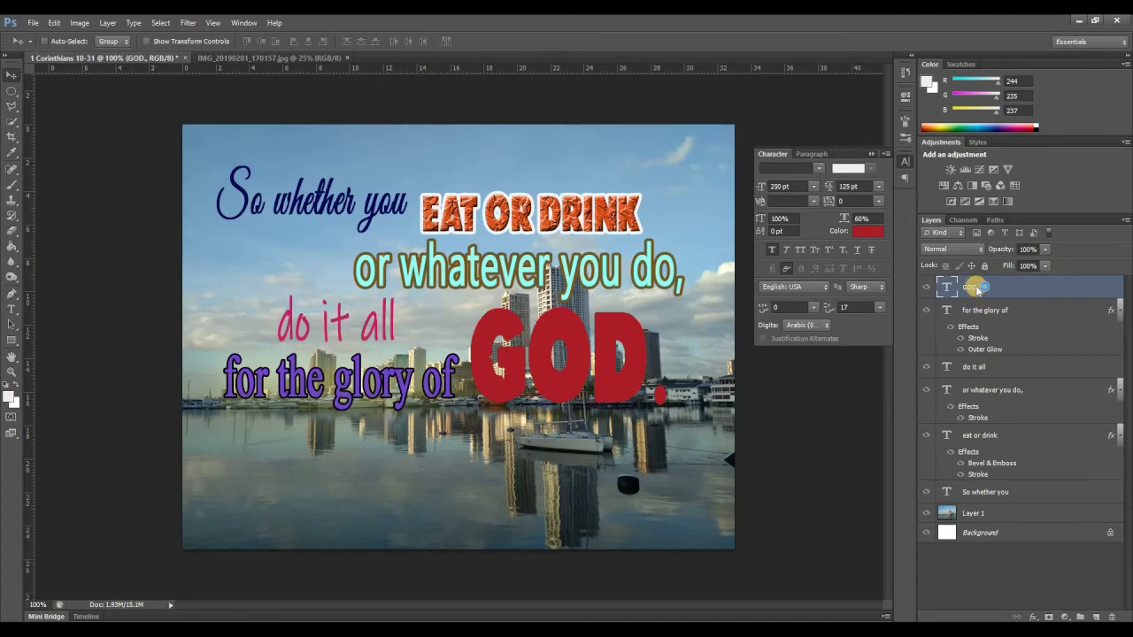
- Add an Outer Glow of 122 px at 75% opacity to "GOD.", apply it, and nudge the text slightly right
right_click(977, 288)
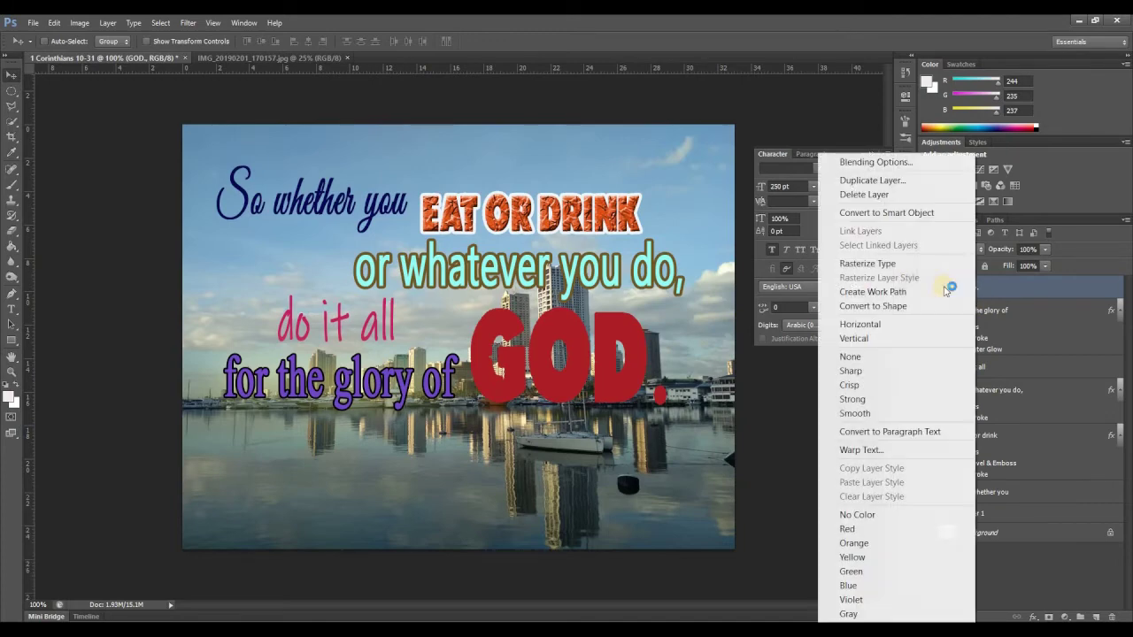
click(874, 163)
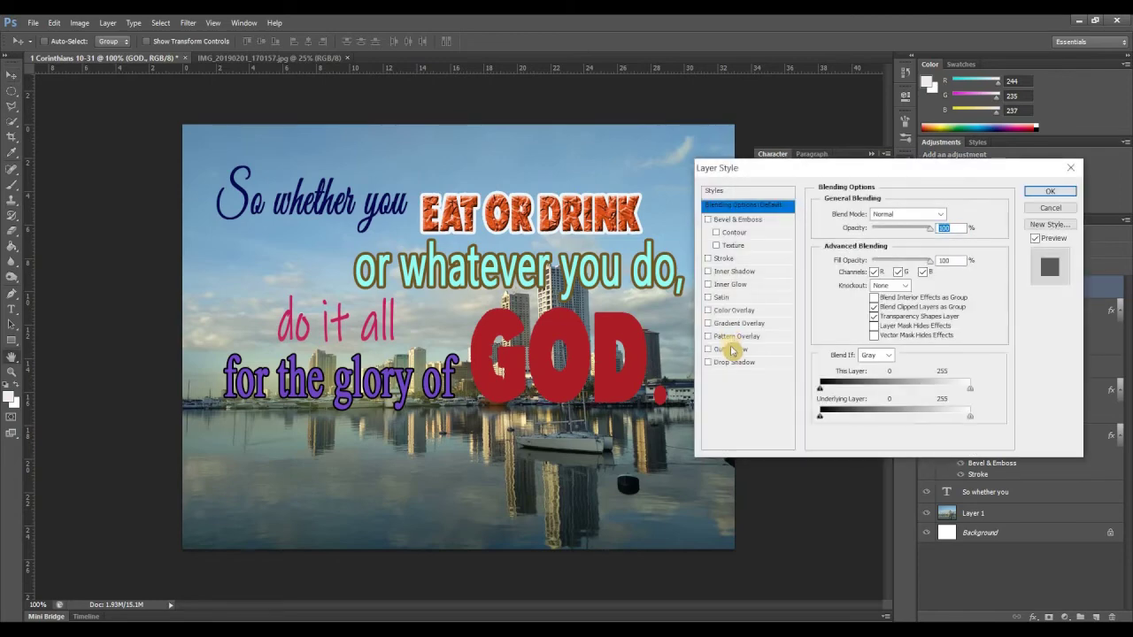
click(732, 349)
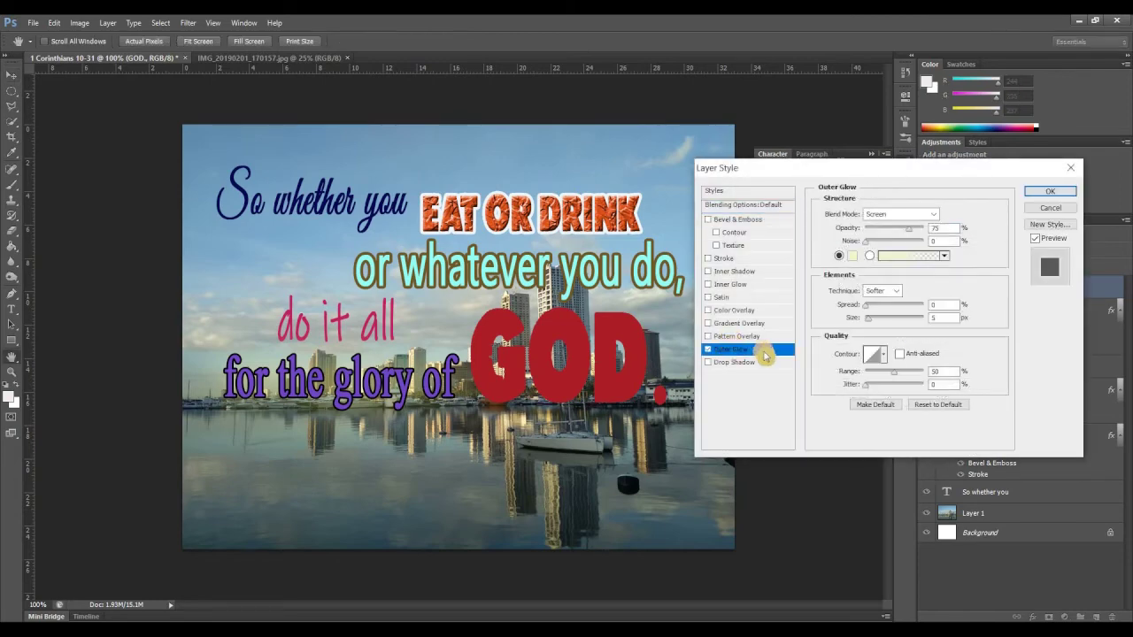
drag(881, 326, 896, 327)
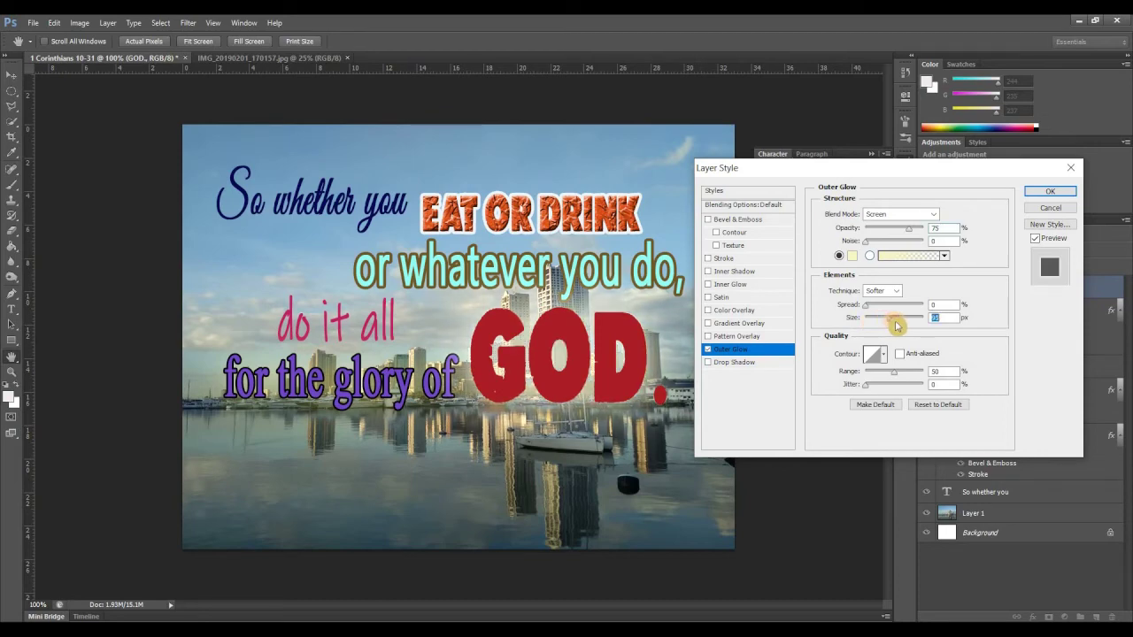
click(1037, 192)
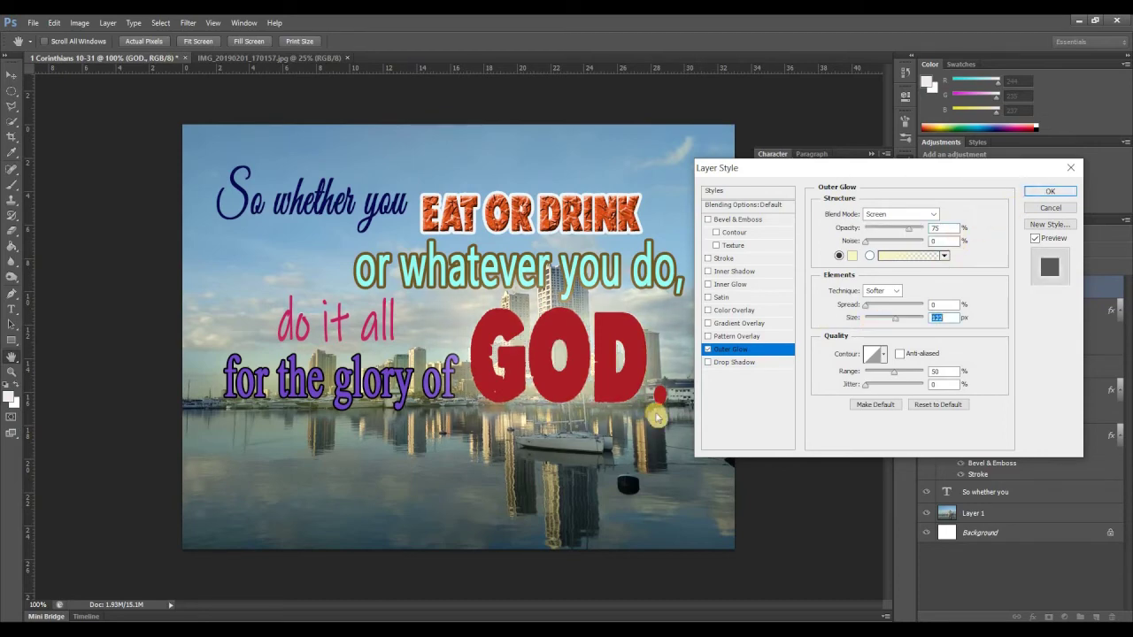
drag(567, 400, 567, 394)
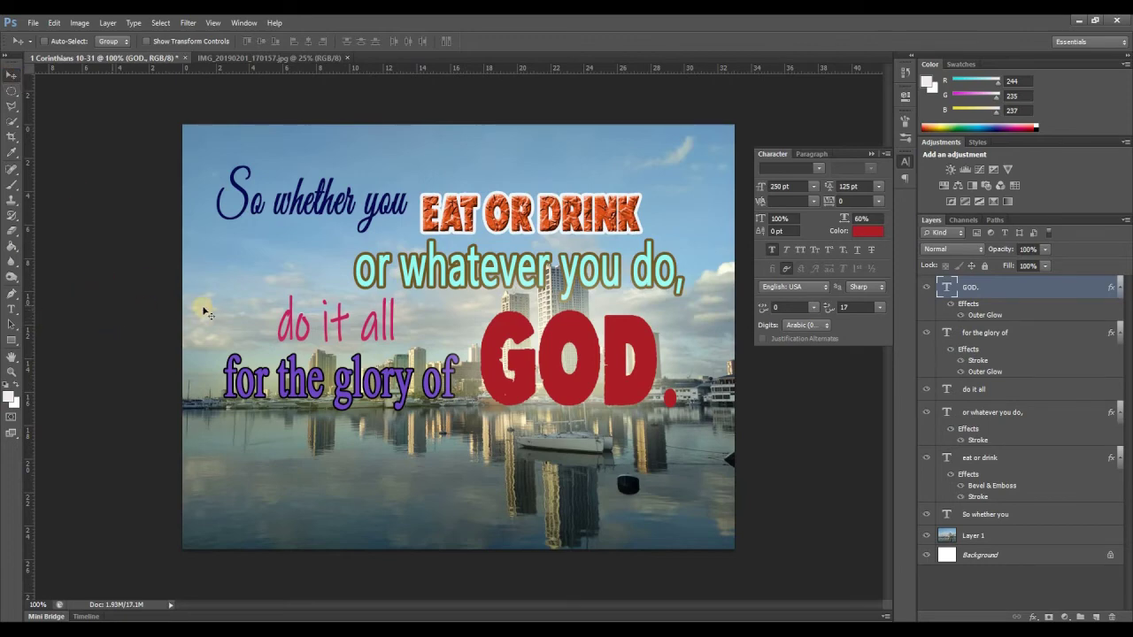
- Add a new text reading "1 Corinthians" on the water below "for the glory of" and size it to 72 pt
click(11, 312)
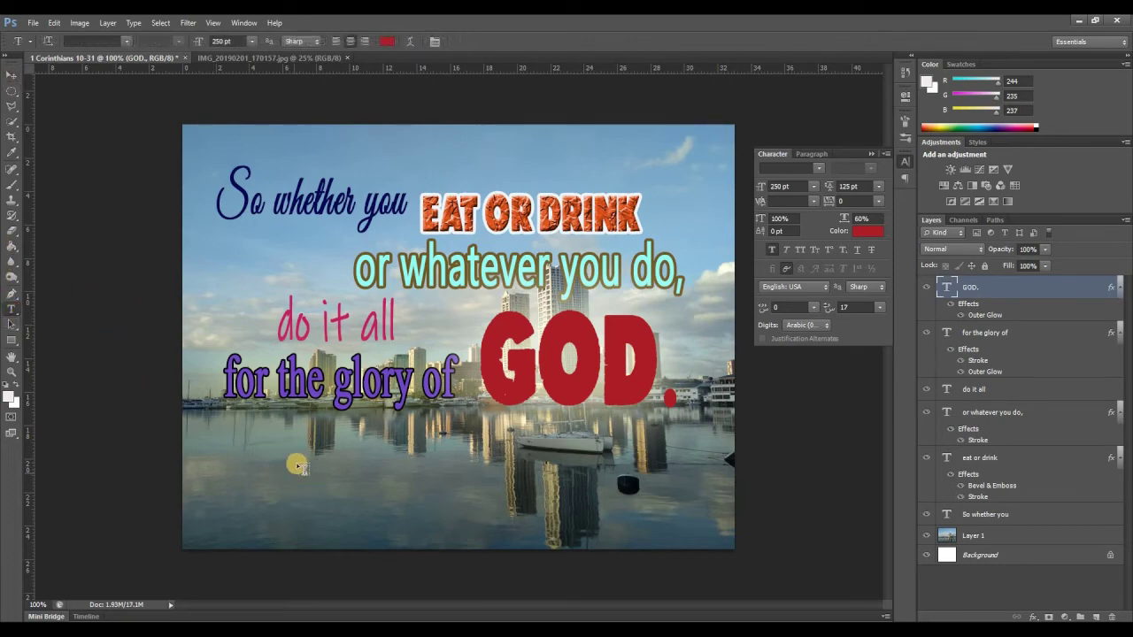
click(301, 462)
text(1 Cori)
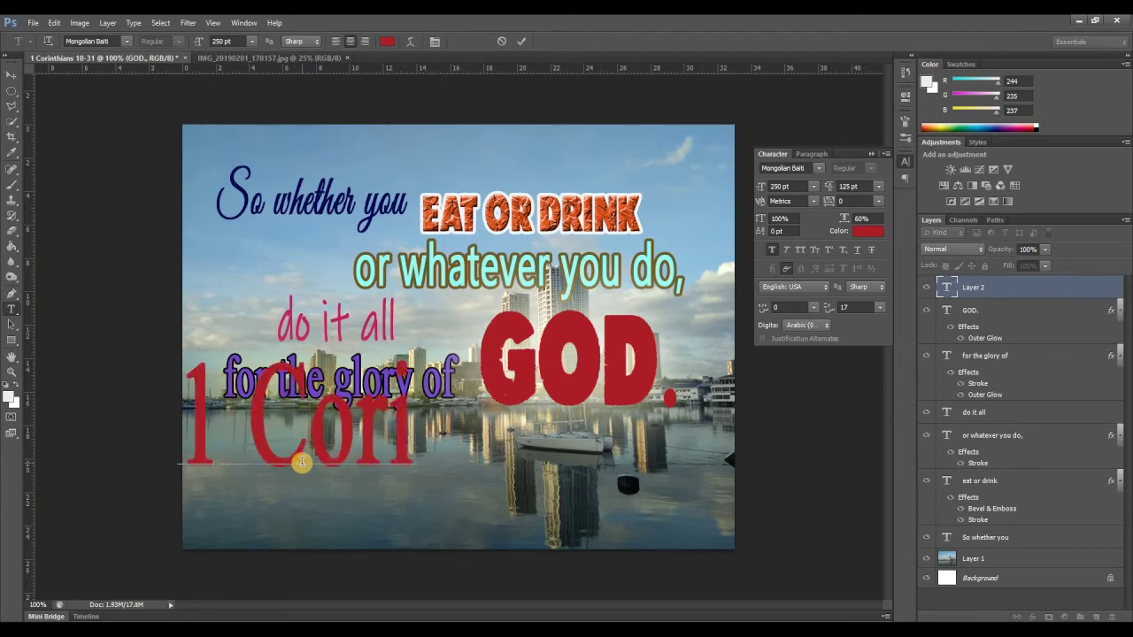
text(nthians)
key(ctrl+a)
click(814, 187)
click(786, 403)
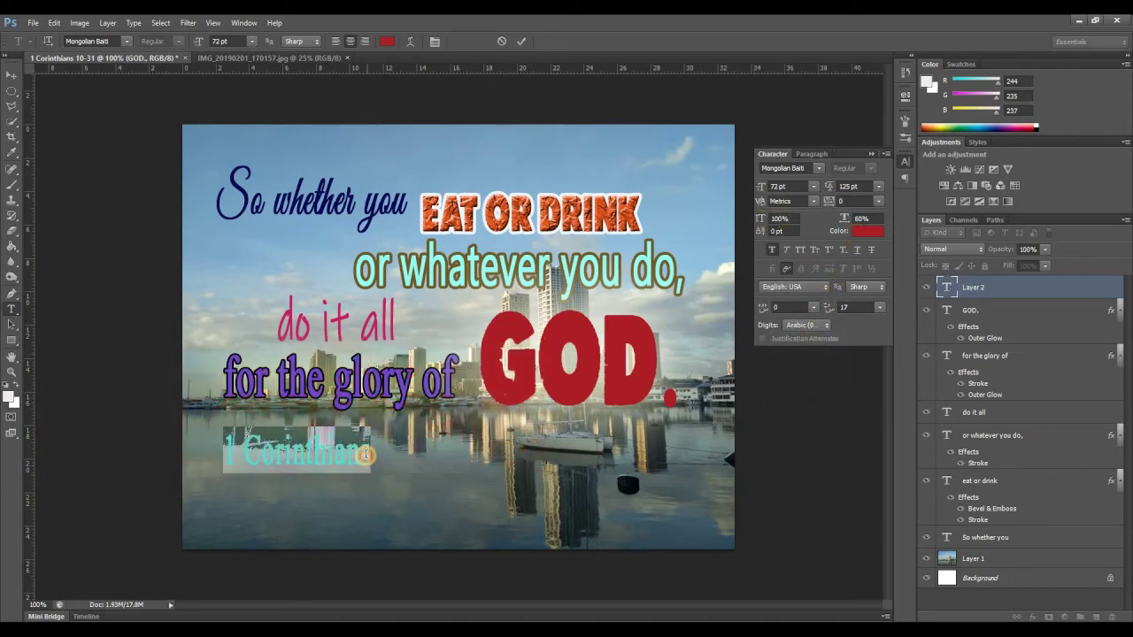
- Complete the reference text to read "1 Corinthians 10:31" and move it right, beneath "GOD."
click(389, 459)
text(10)
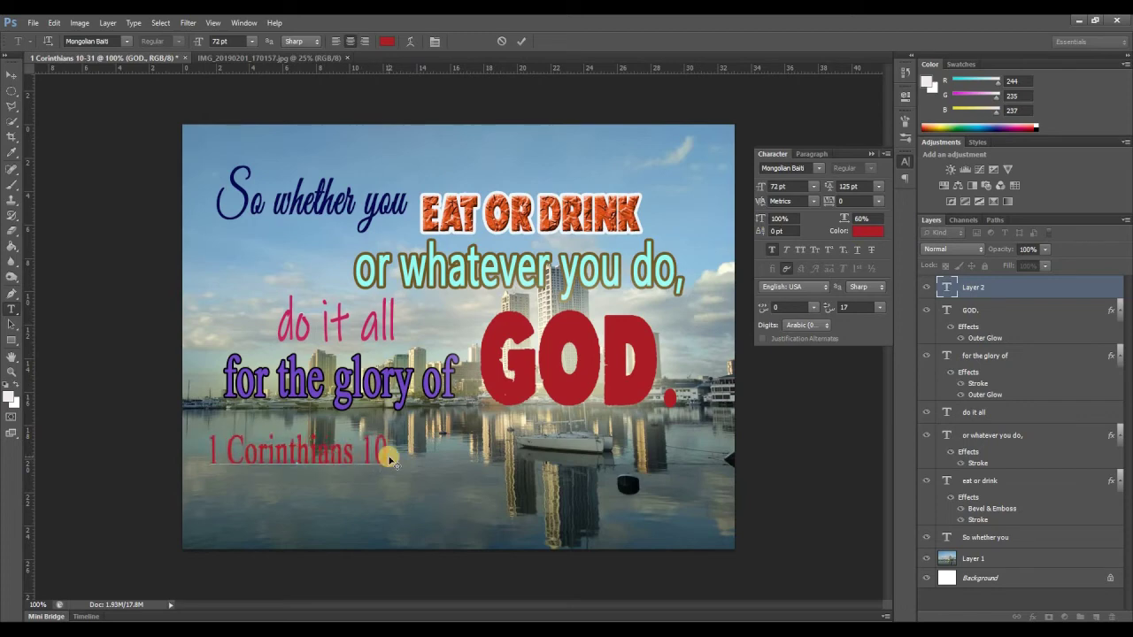
text(:31)
key(ctrl+a)
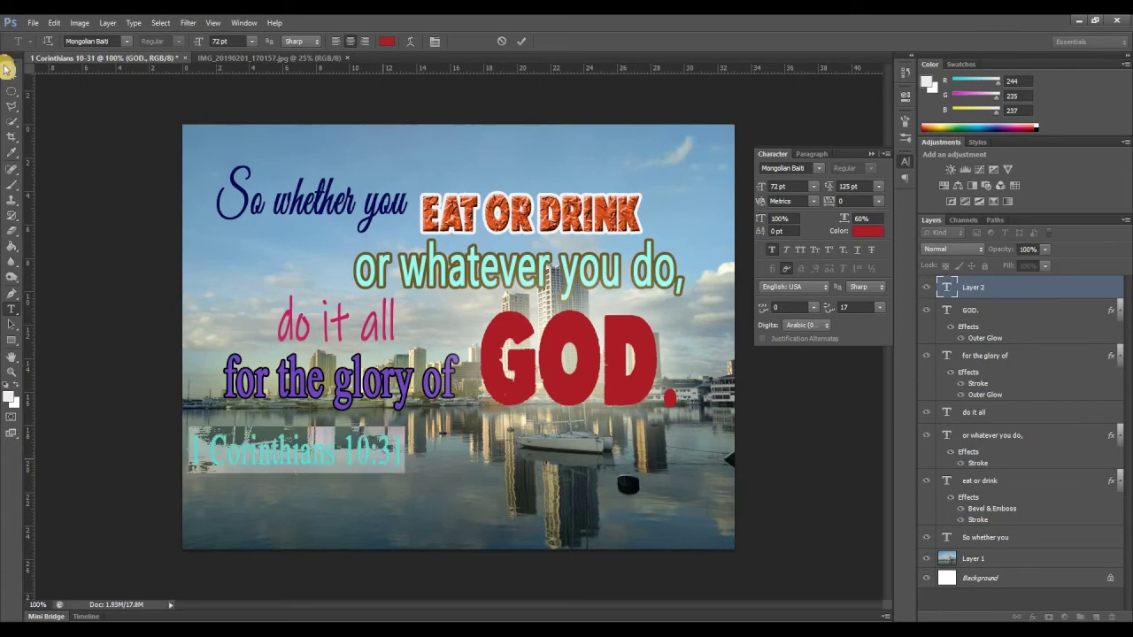
click(10, 78)
drag(310, 464, 575, 450)
- Try a near-black color on the "1 Corinthians 10:31" text
click(860, 232)
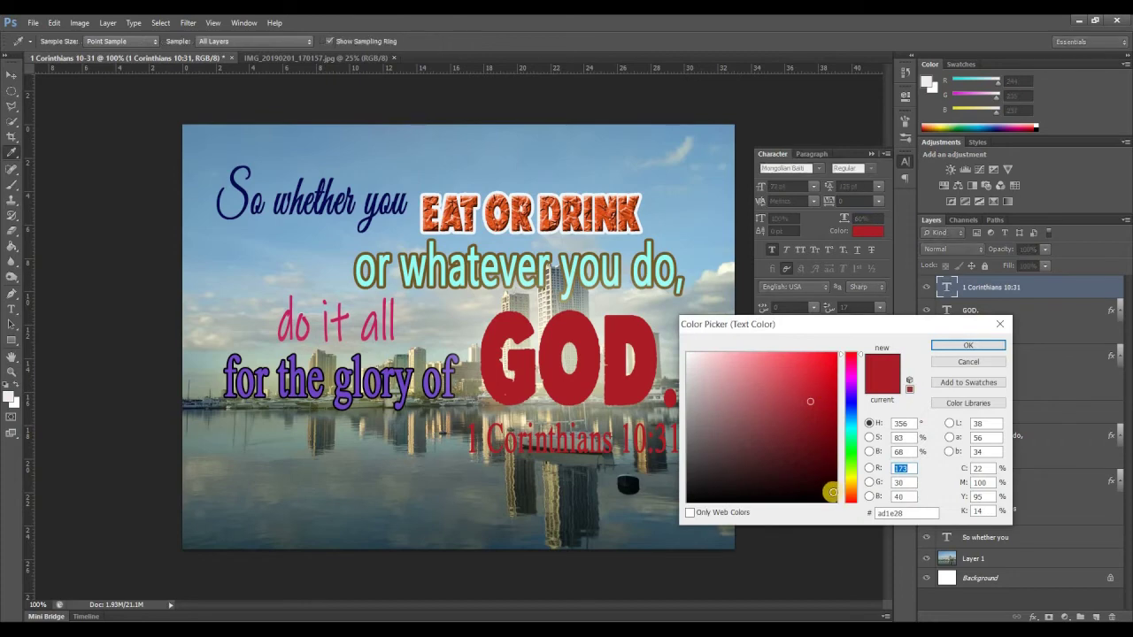
click(833, 492)
click(799, 492)
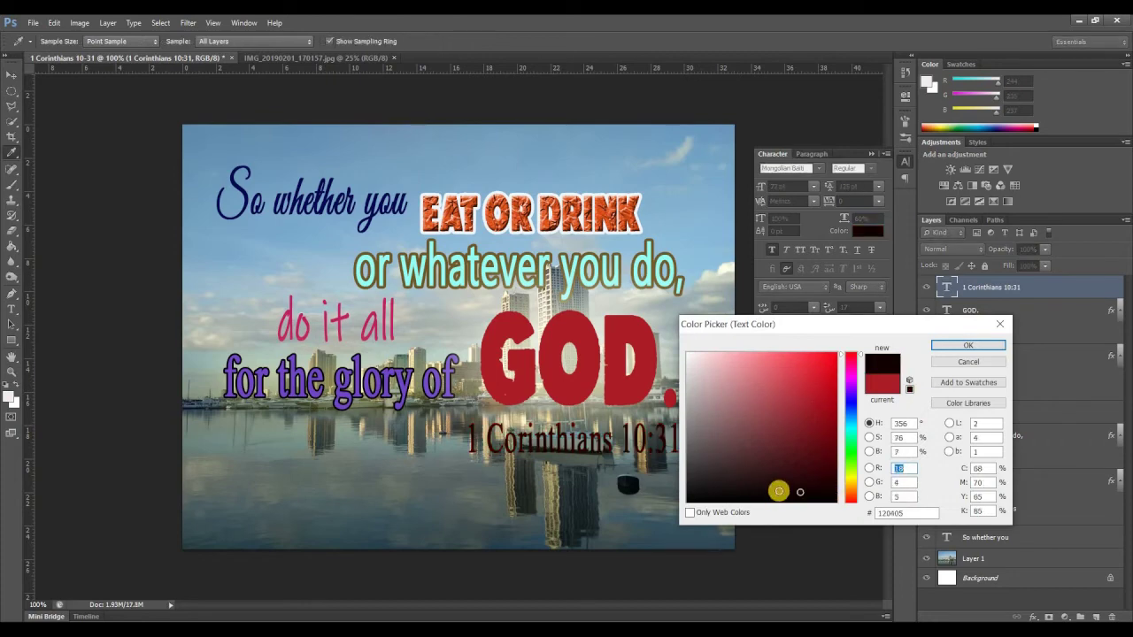
click(955, 345)
- Nudge the "1 Corinthians 10:31" text closer beneath "GOD." and recolor it to off-white (fef8f8)
key(v)
drag(589, 448, 622, 431)
click(870, 230)
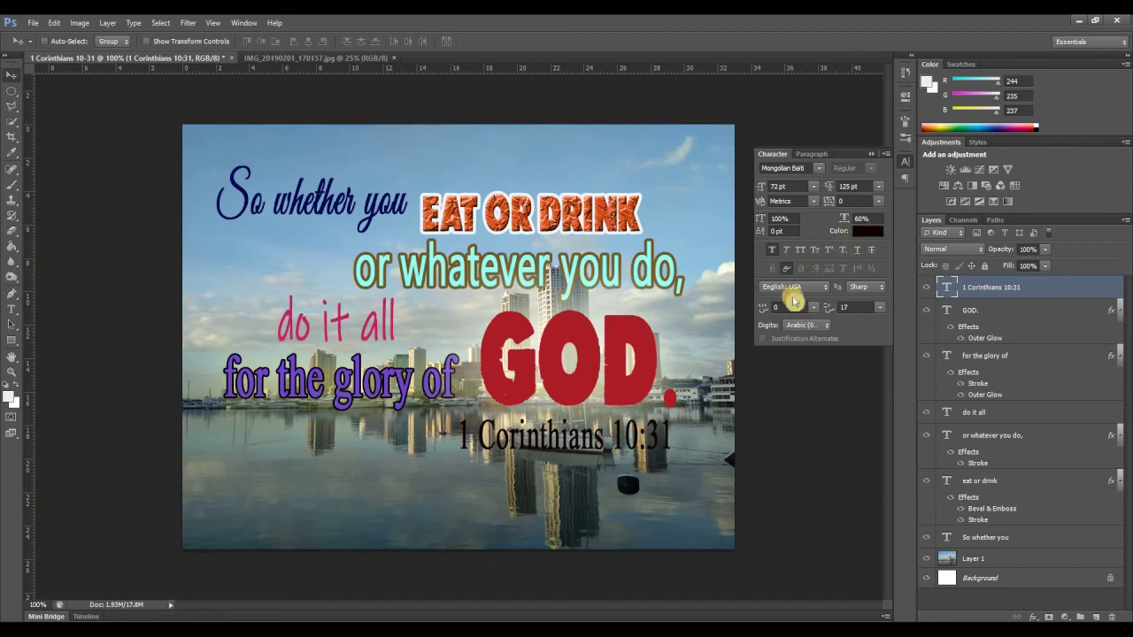
click(709, 355)
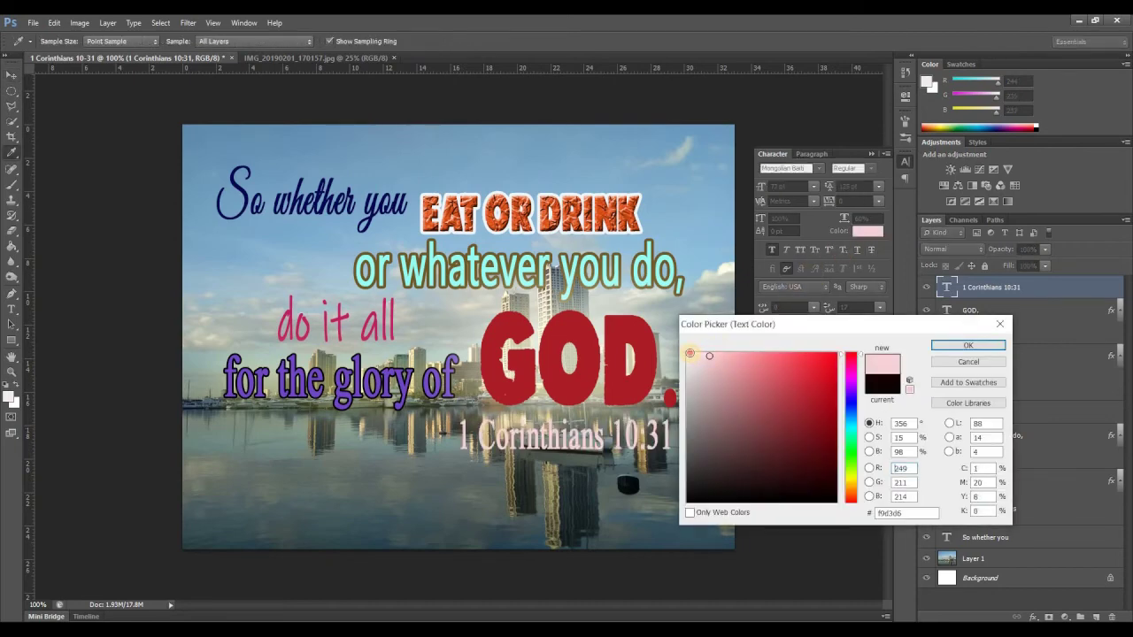
click(689, 354)
click(945, 348)
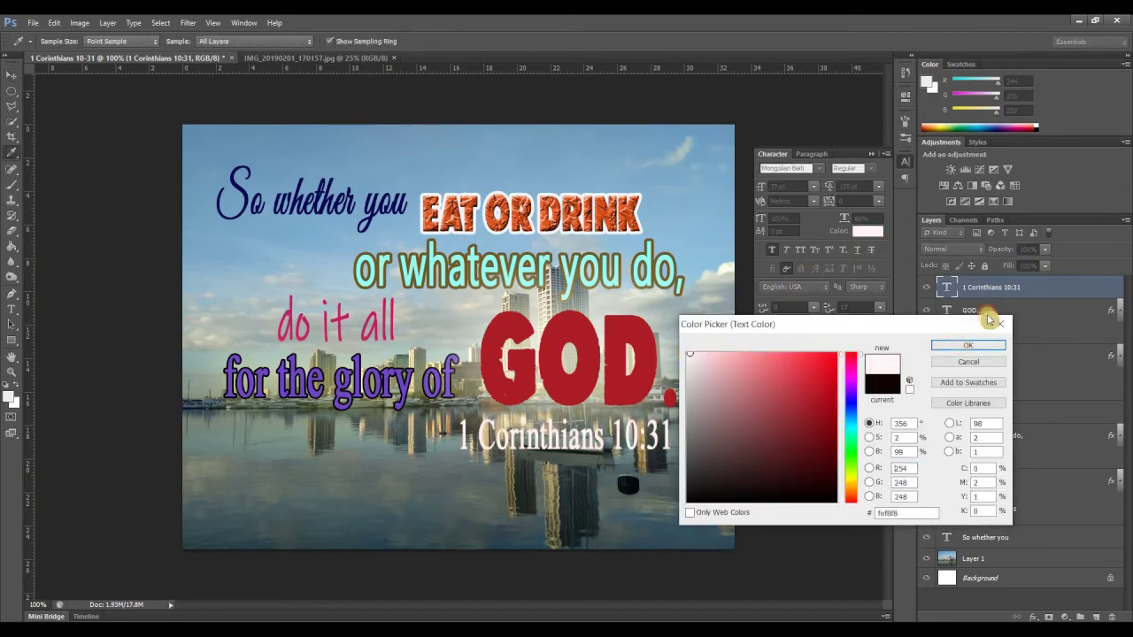
- Add a black 3 px outside Stroke to the "1 Corinthians 10:31" layer
right_click(982, 287)
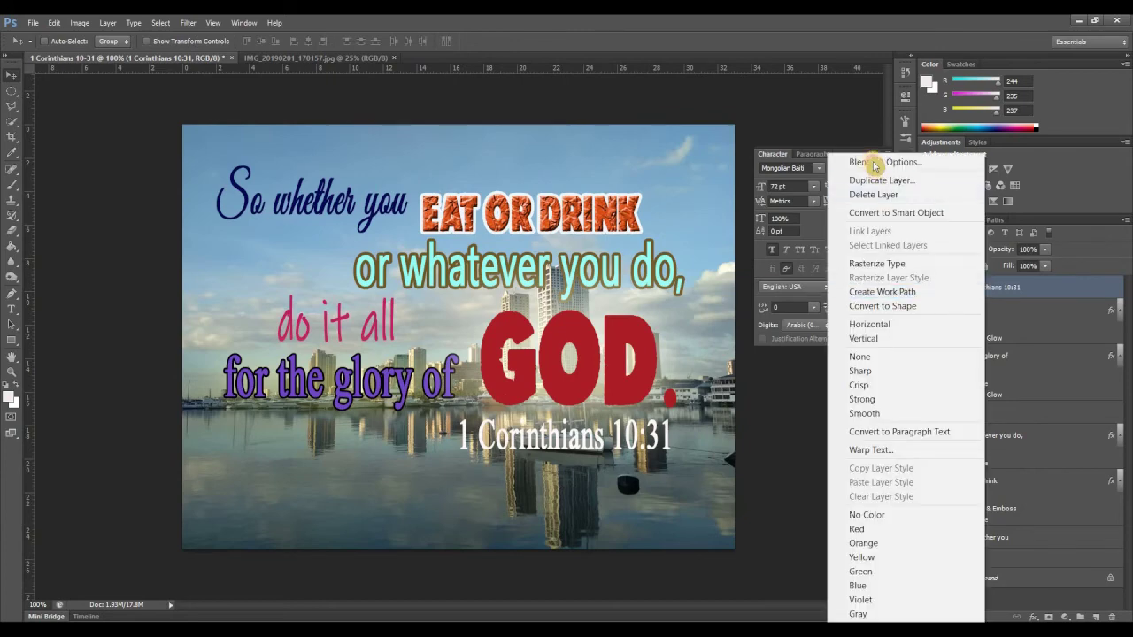
click(876, 164)
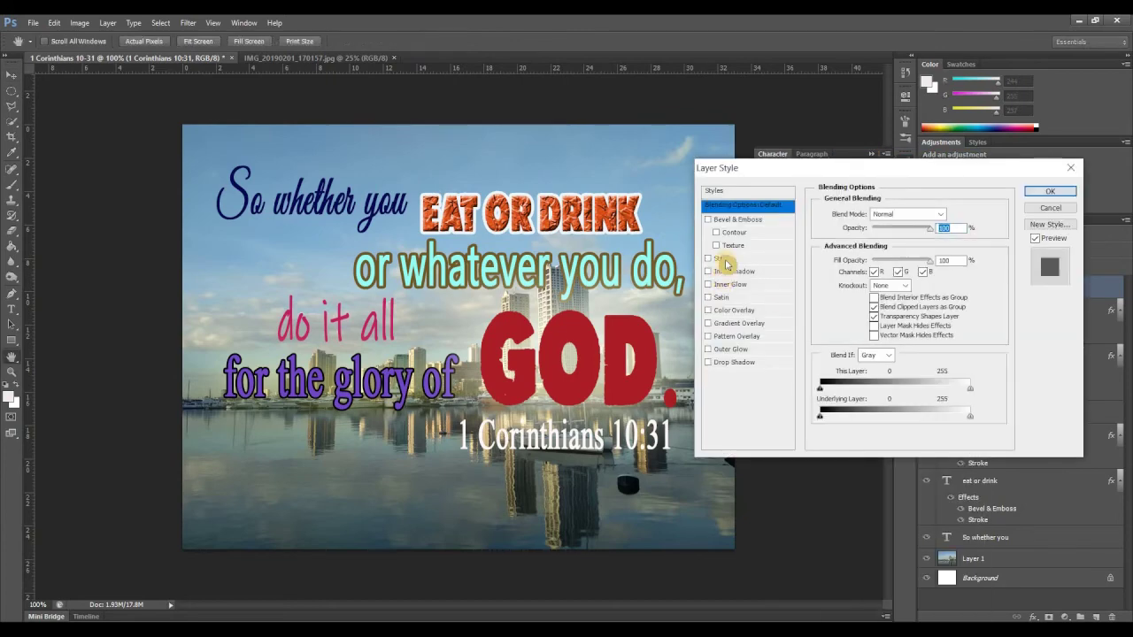
click(729, 259)
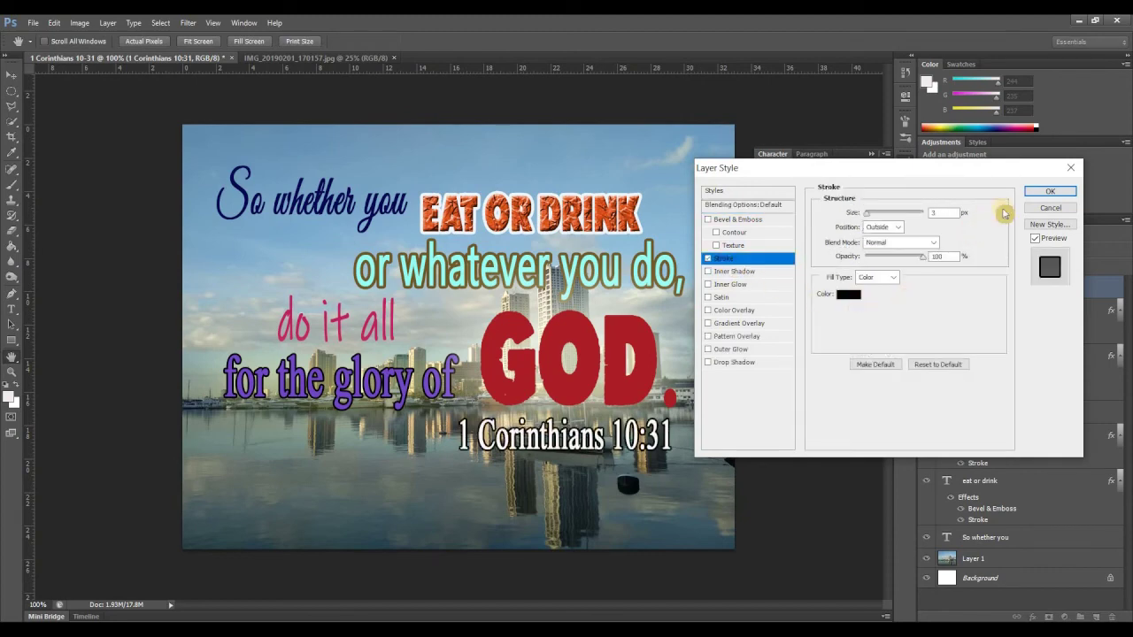
click(1034, 194)
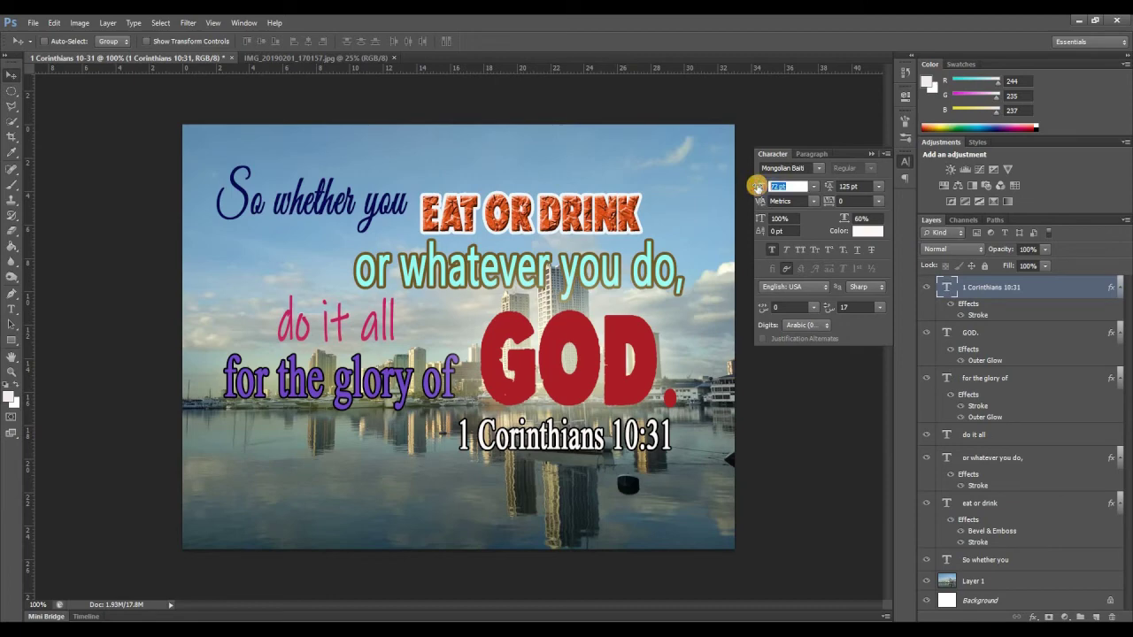
- Set the "1 Corinthians 10:31" text size to 60 pt and move it lower on the water, beneath "GOD."
text(60)
key(Return)
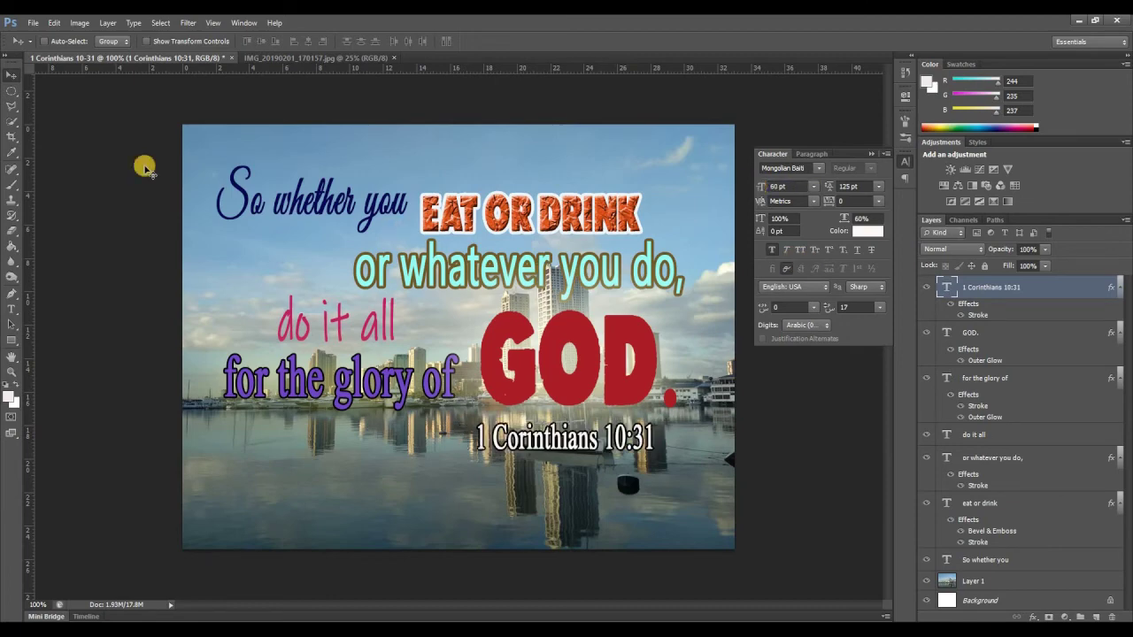
drag(604, 437, 624, 434)
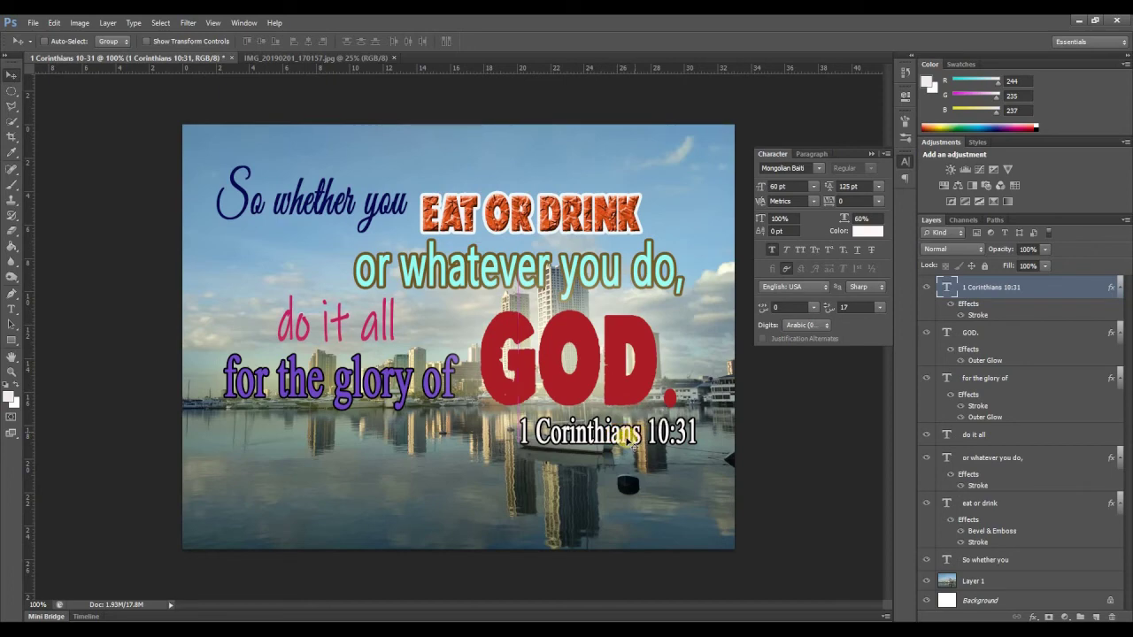
drag(382, 459, 591, 451)
- Move the "GOD." text down about 1.1 cm toward the verse reference and select the "for the glory of" layer
click(970, 332)
mouse_move(530, 382)
mouse_down()
mouse_move(534, 402)
mouse_move(533, 392)
mouse_up()
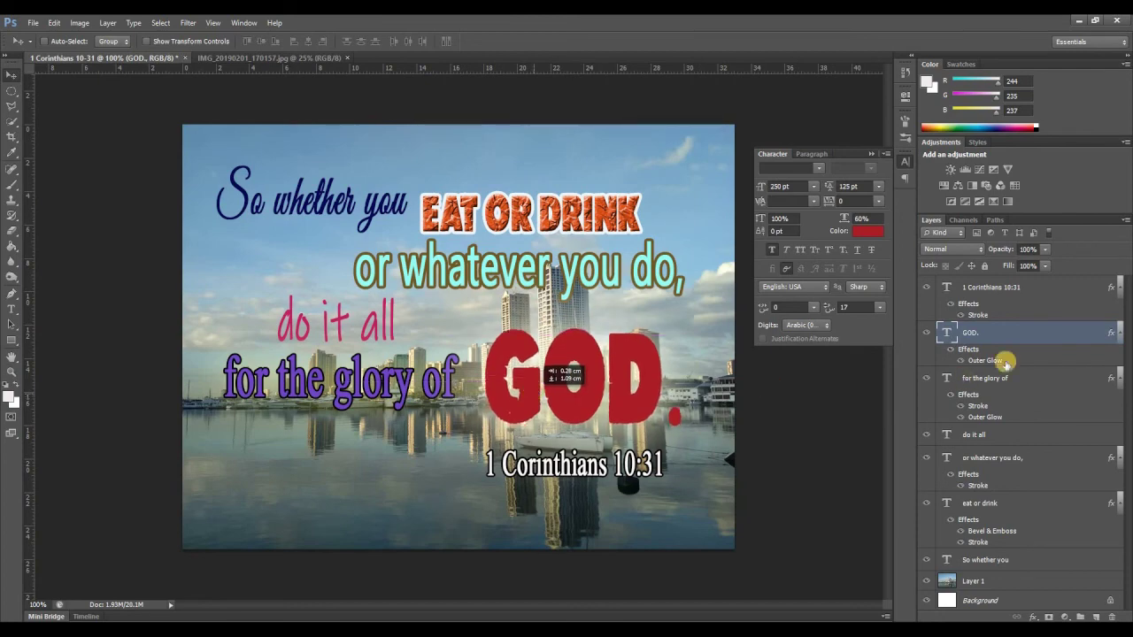
click(1020, 386)
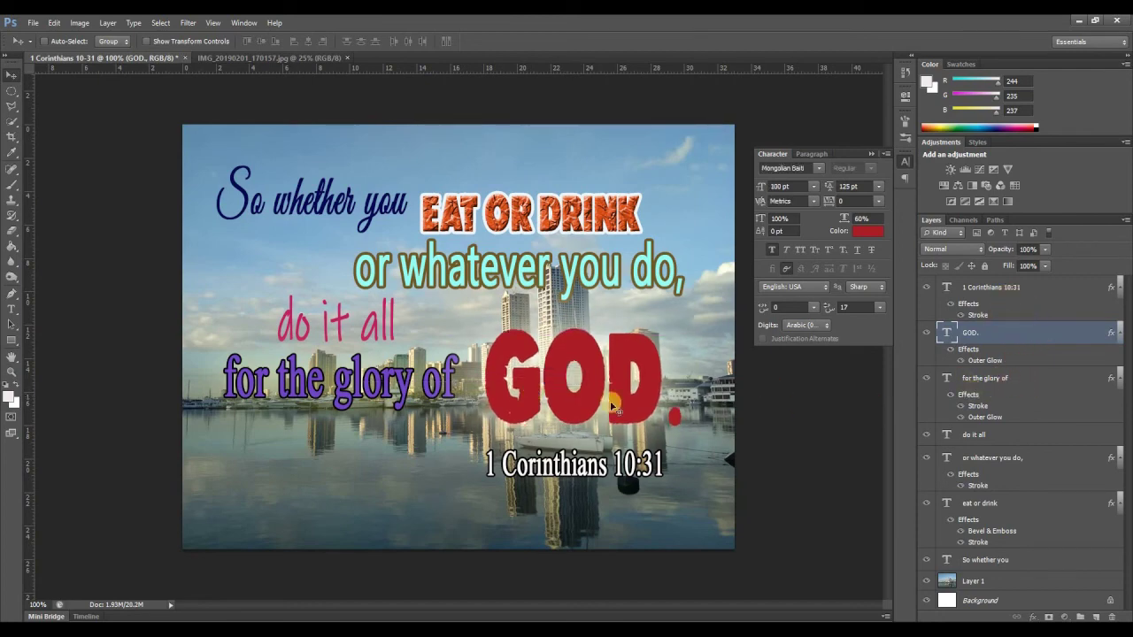
- Nudge the "for the glory of" text slightly down and move "do it all" down just above it
drag(341, 403, 423, 404)
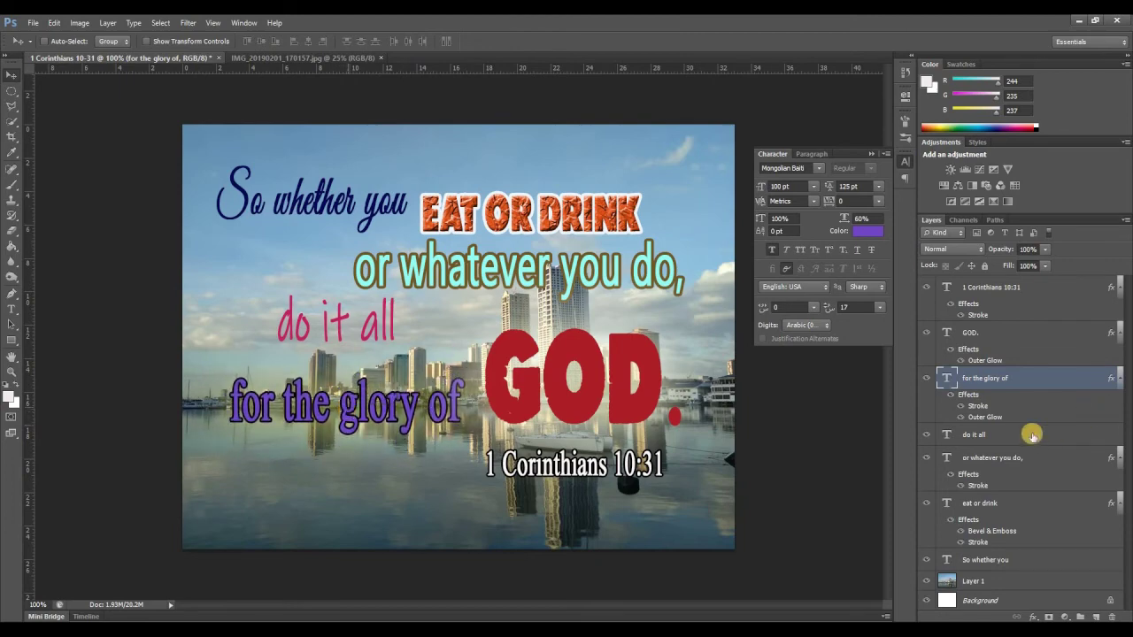
click(974, 434)
drag(352, 344, 351, 363)
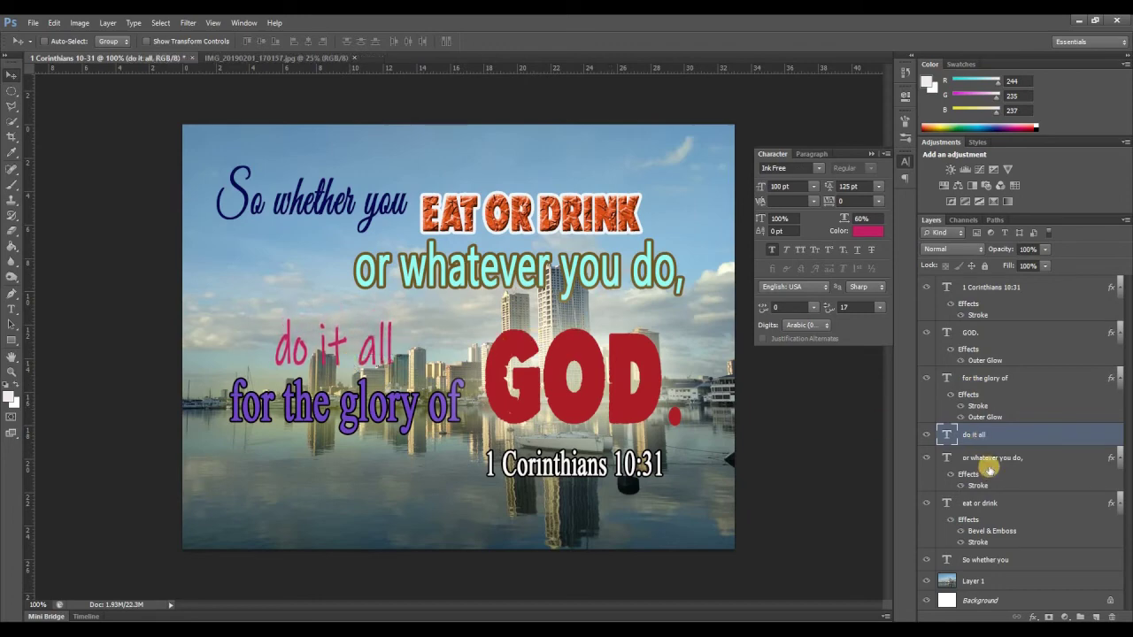
- Shift "or whatever you do," down-left about 2.2 by 1.2 cm, and "EAT OR DRINK" and "So whether you" down-right to sit closely above it
drag(509, 286, 469, 302)
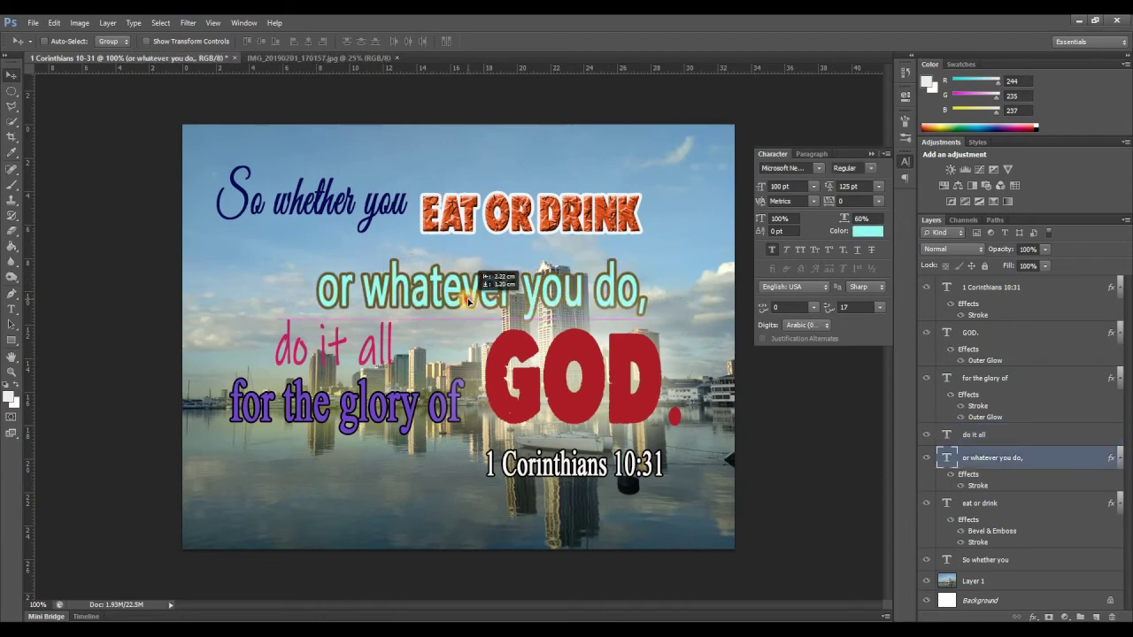
click(978, 502)
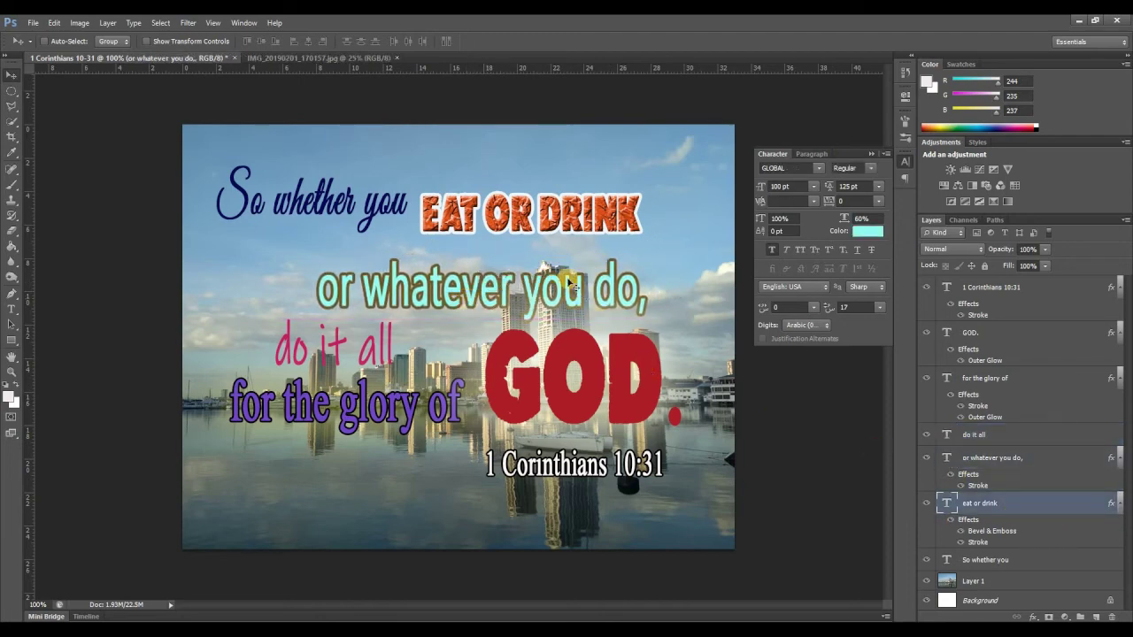
drag(559, 218, 594, 222)
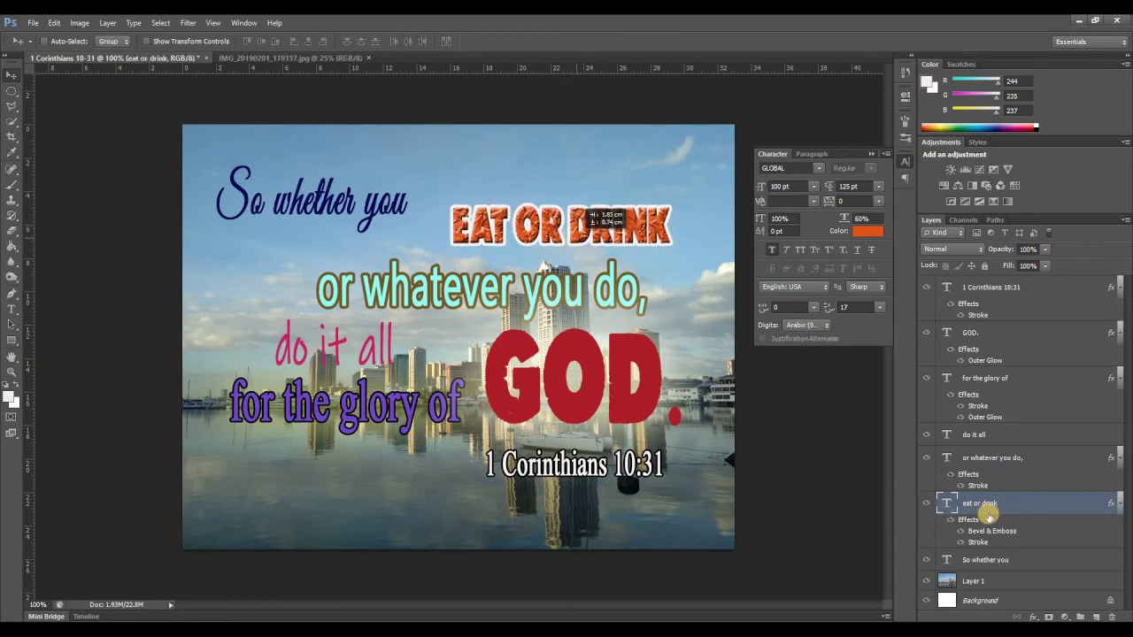
click(993, 567)
drag(350, 207, 376, 230)
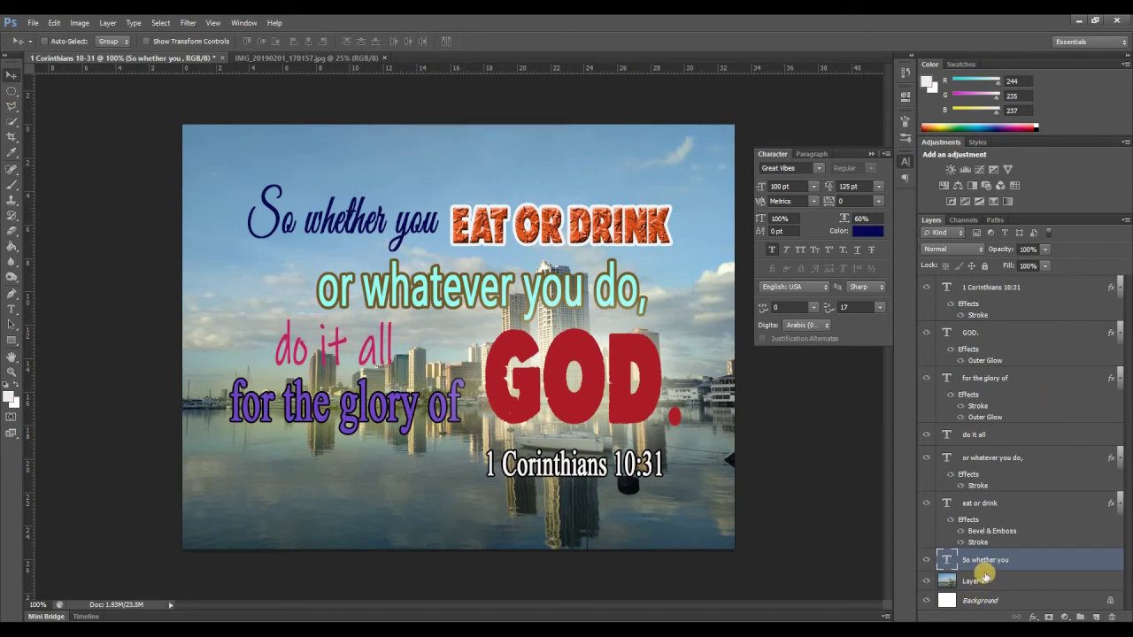
- Open the Blending Options of the skyline photo layer, "Layer 1"
click(985, 582)
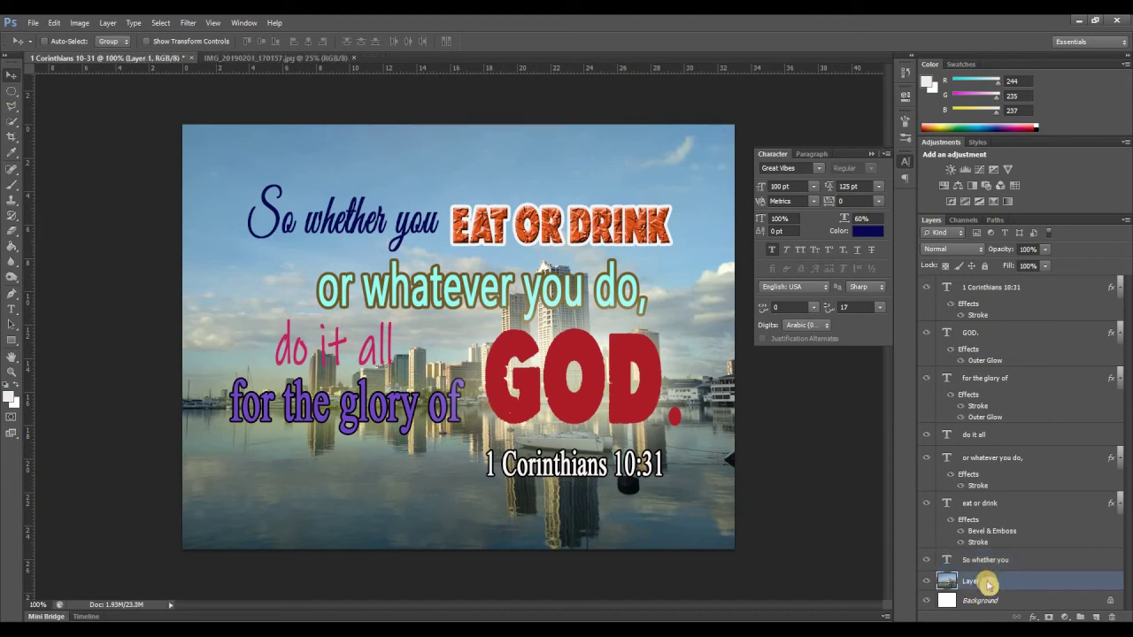
right_click(987, 584)
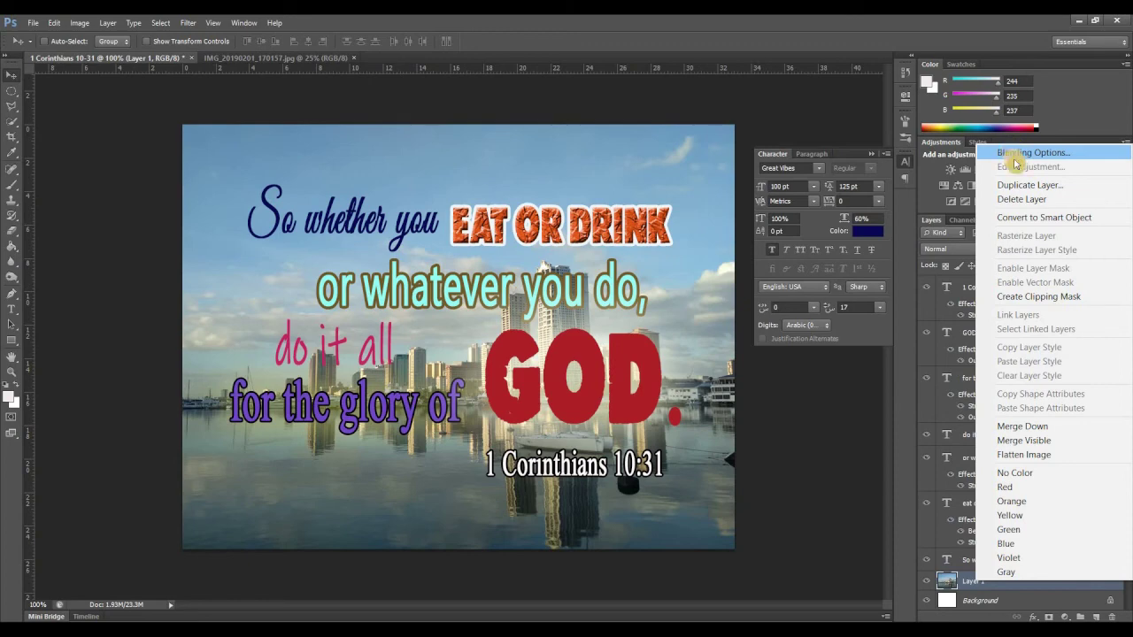
key(Escape)
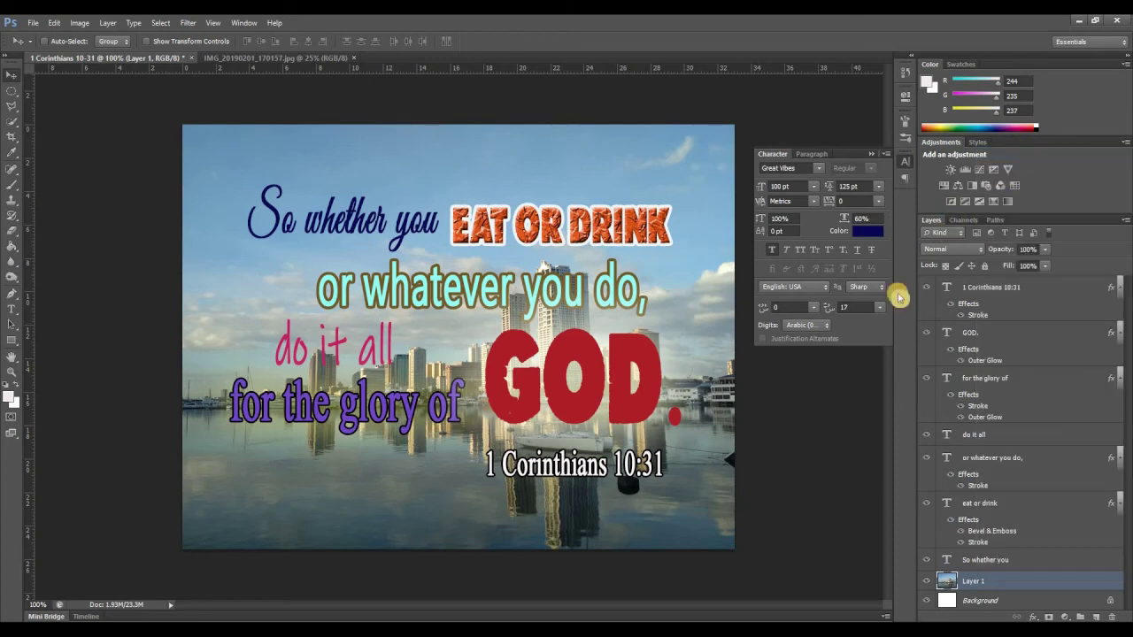
double_click(927, 431)
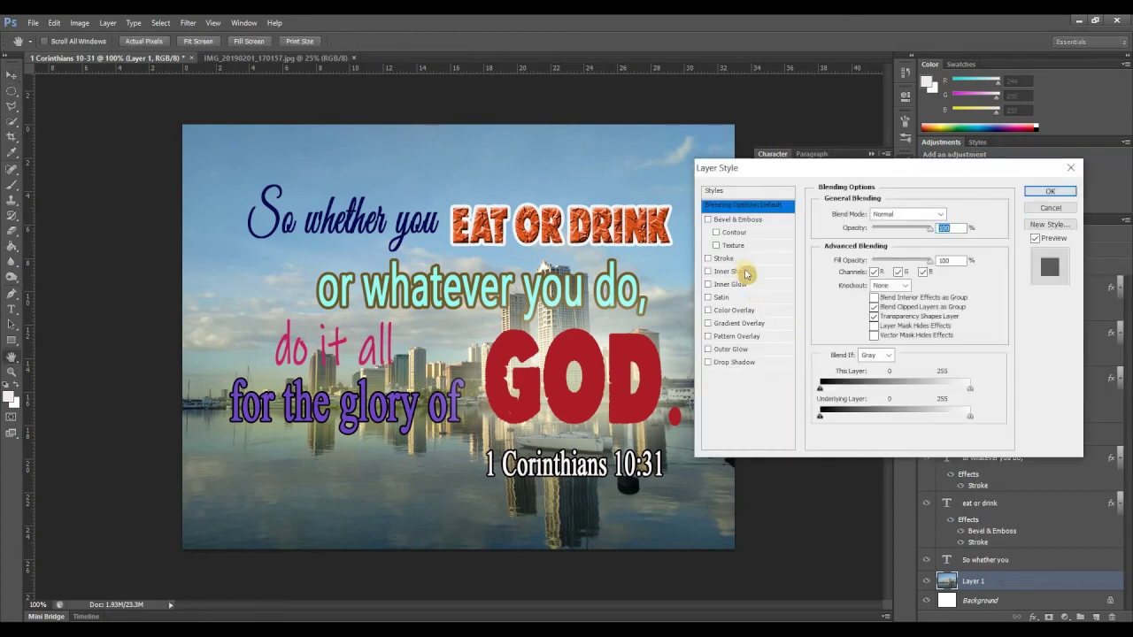
- Try an Inner Shadow with a size of about 111 px on the skyline photo
click(726, 271)
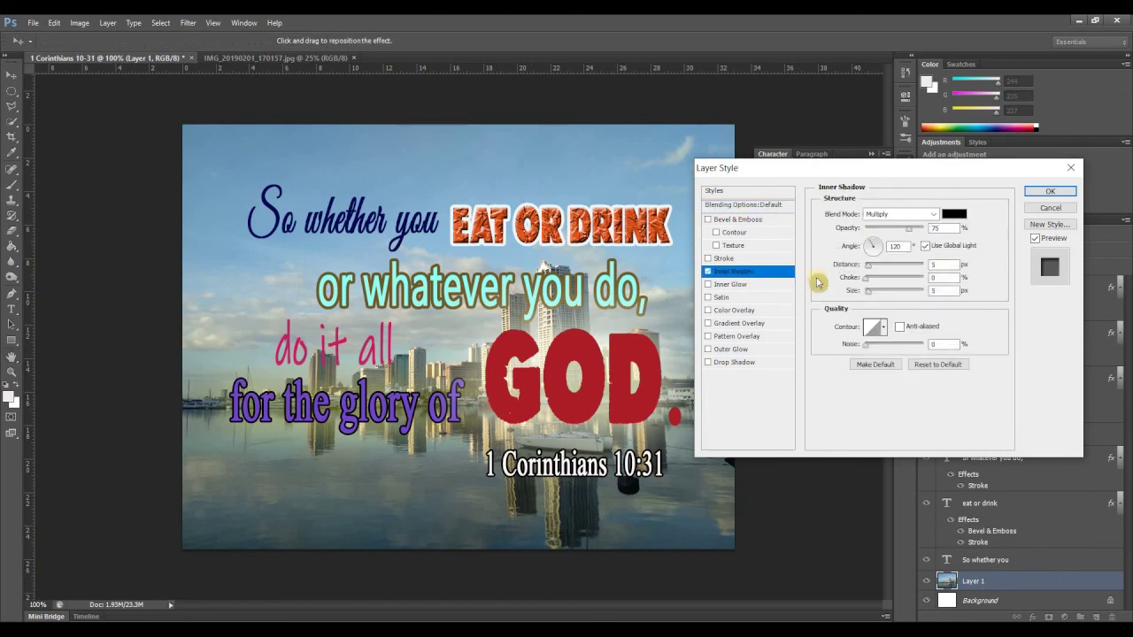
drag(888, 297, 894, 297)
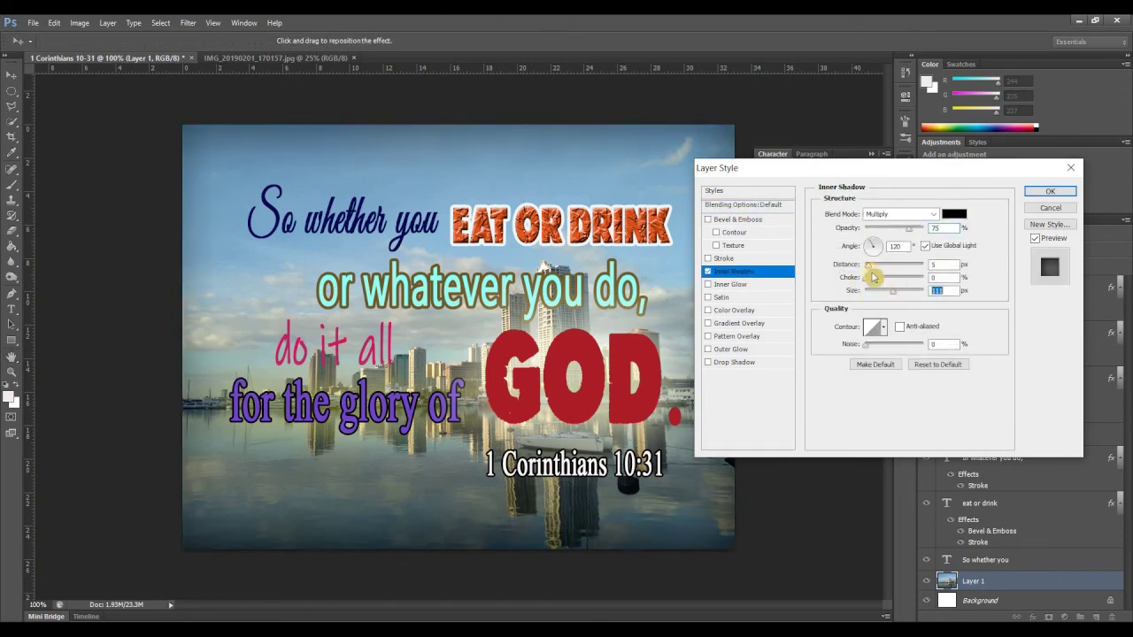
- Replace the Inner Shadow on the photo layer with an Inner Glow in Normal blend mode, with 28% choke and 106 px size
click(750, 284)
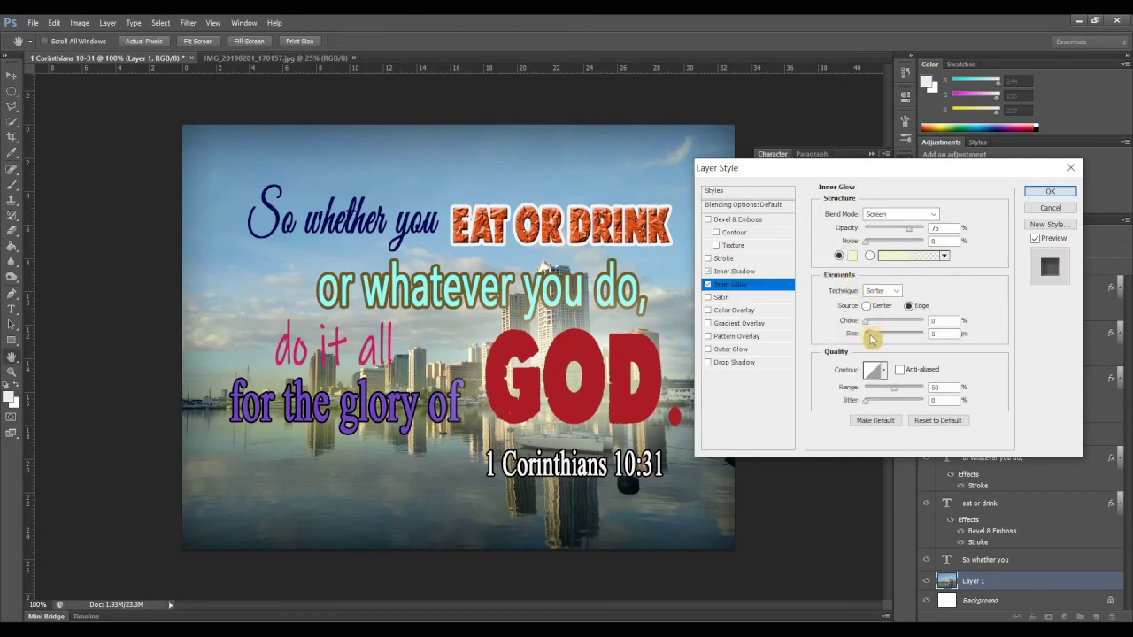
drag(881, 339, 891, 336)
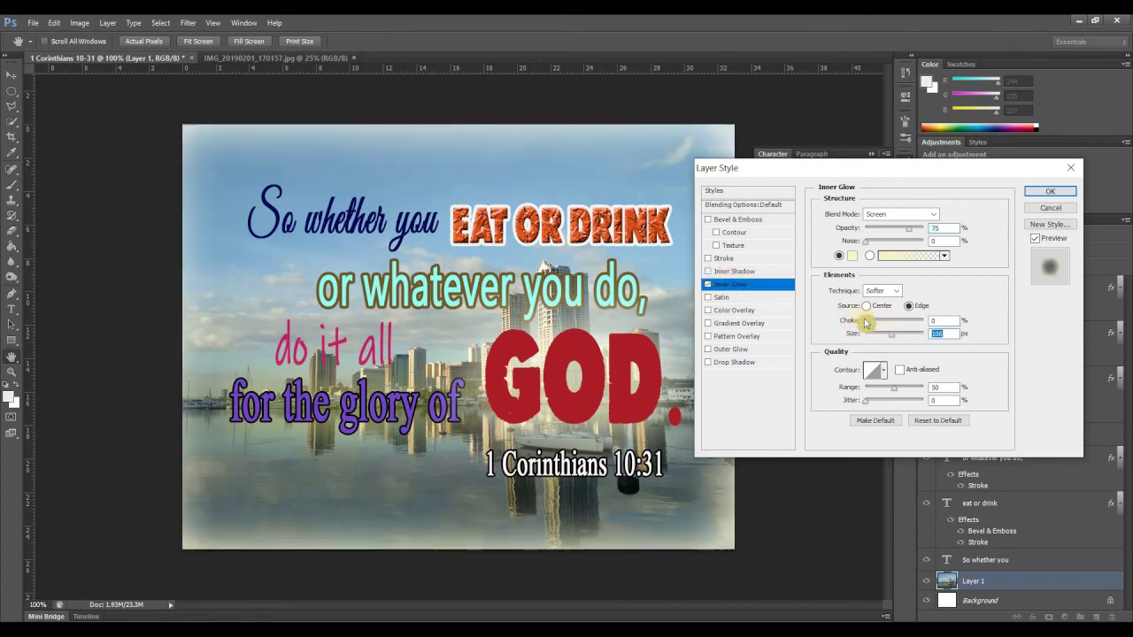
drag(873, 326, 879, 327)
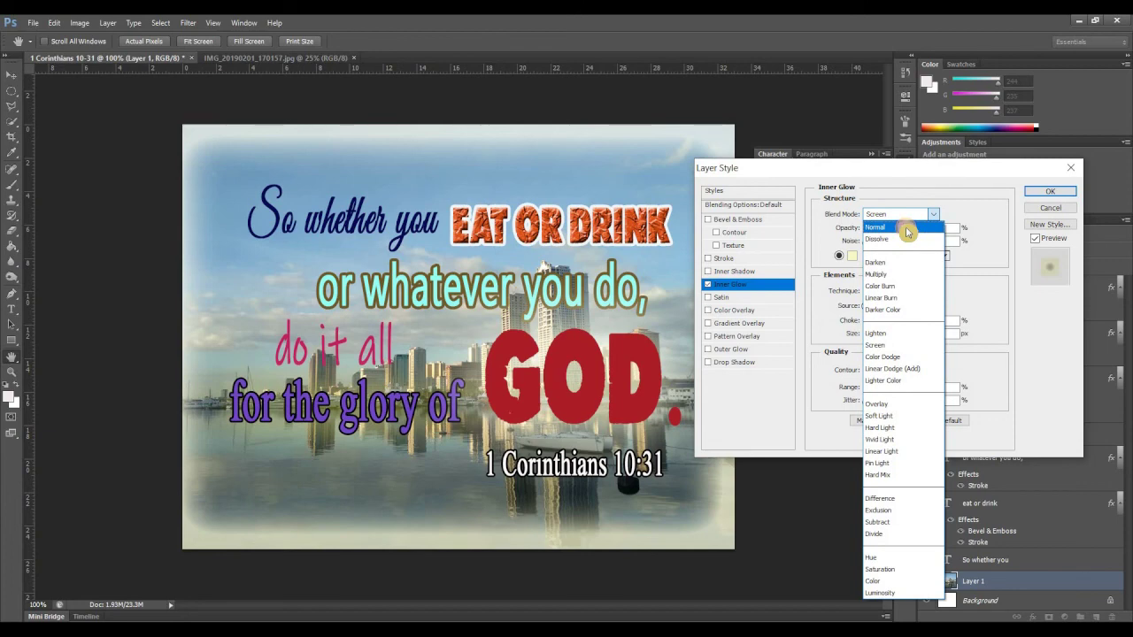
click(906, 229)
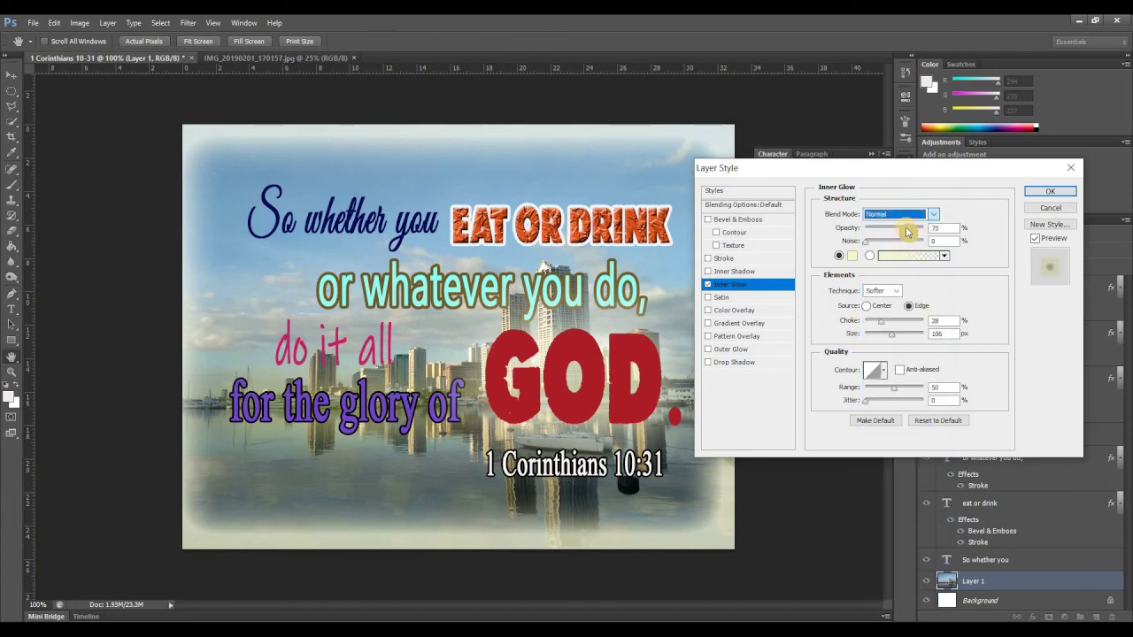
click(1042, 194)
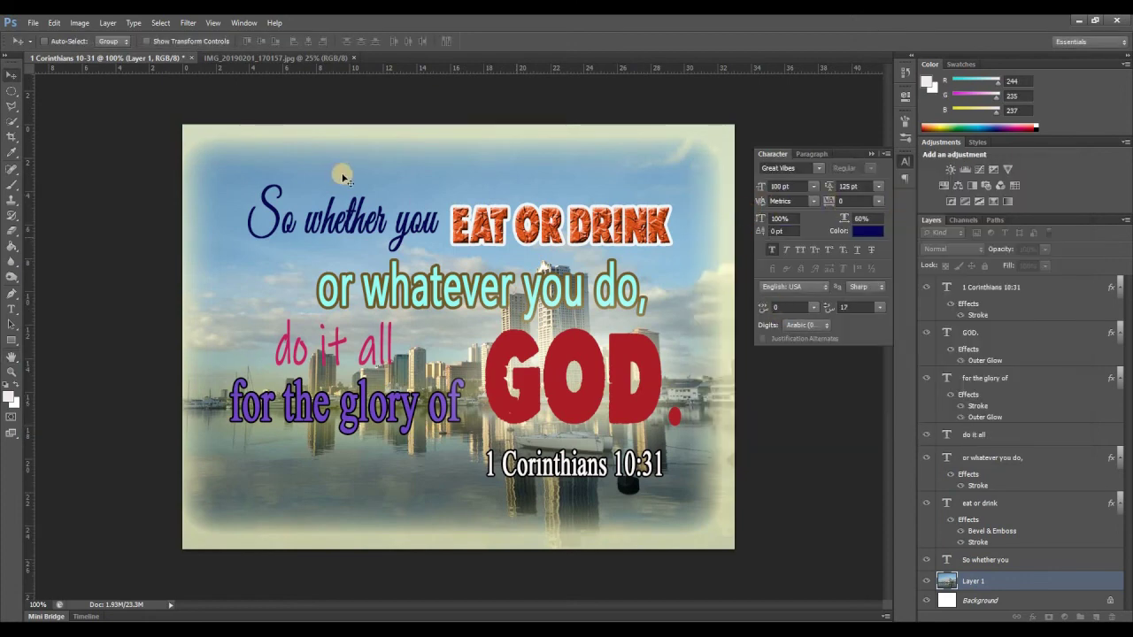